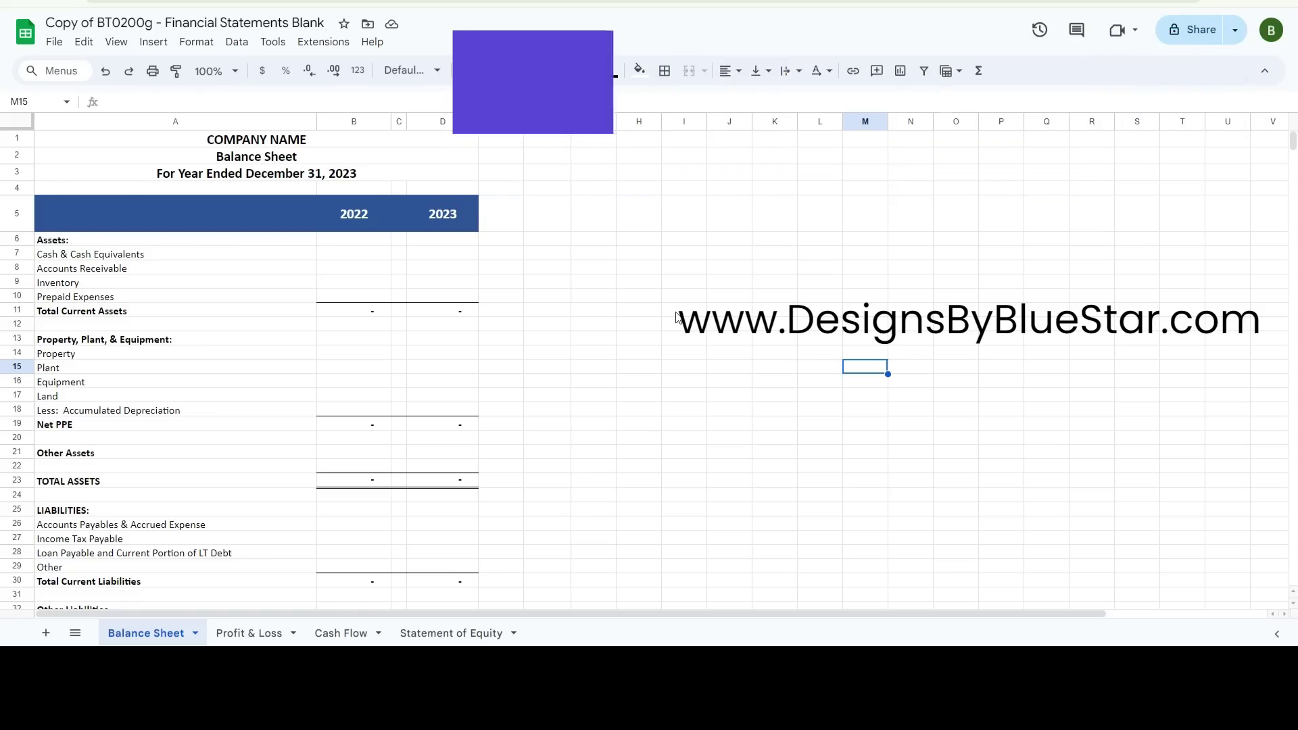
Look through the Balance Sheet, Profit & Loss, Cash Flow and Statement of Equity sheets, ending on Balance Sheet
{"action": "left_click", "coordinate": [201, 299]}
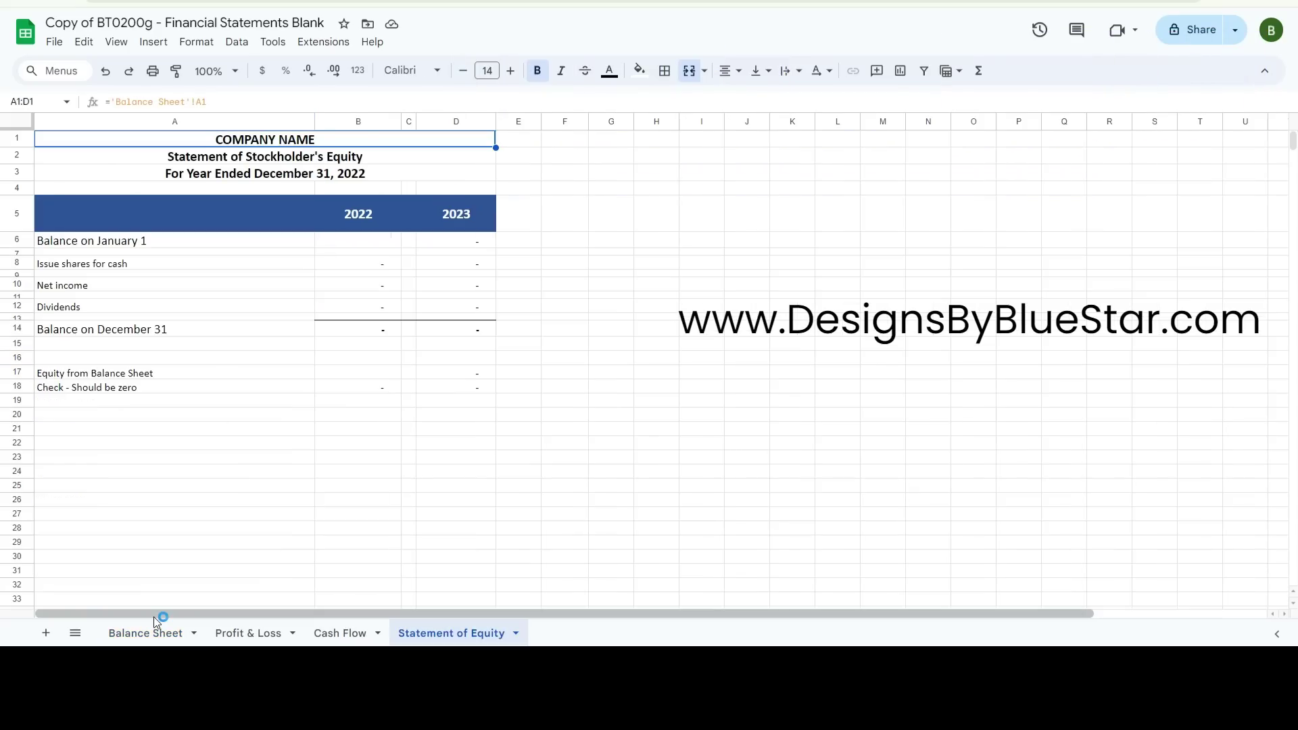
{"action": "left_click", "coordinate": [153, 625]}
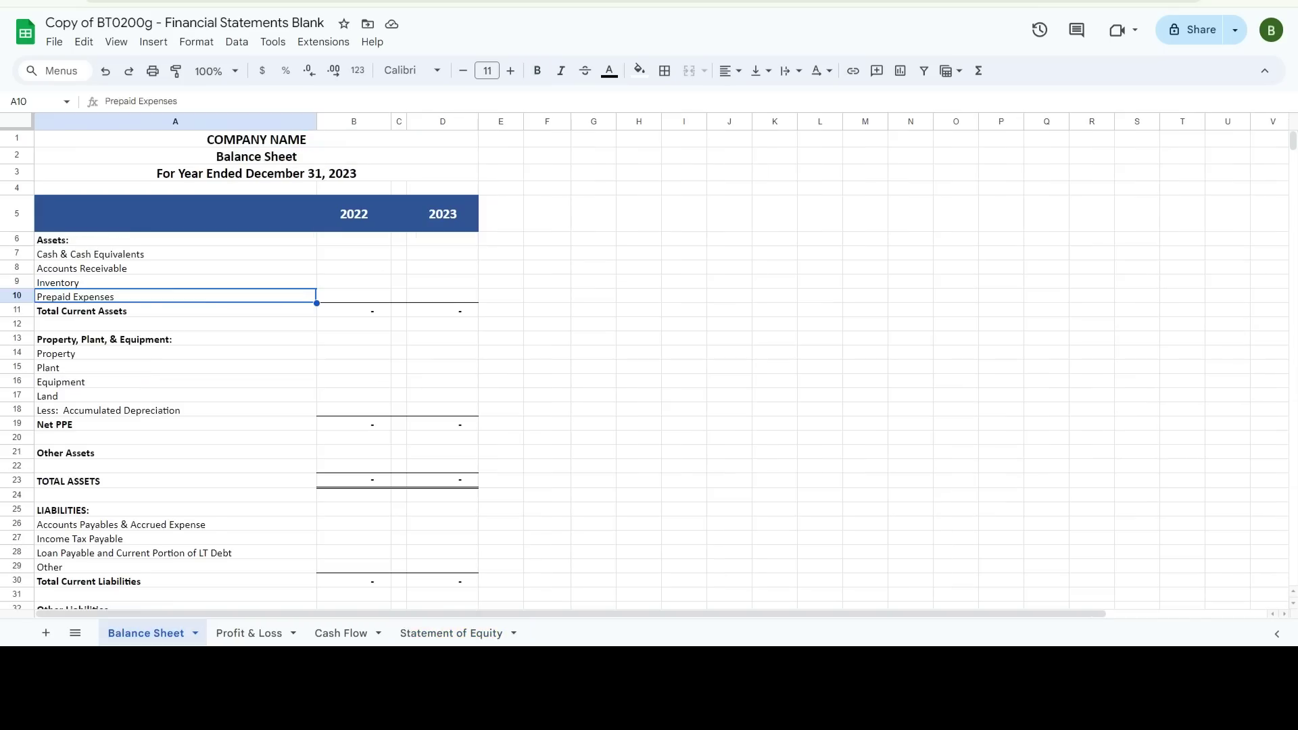
{"action": "left_click", "coordinate": [247, 634]}
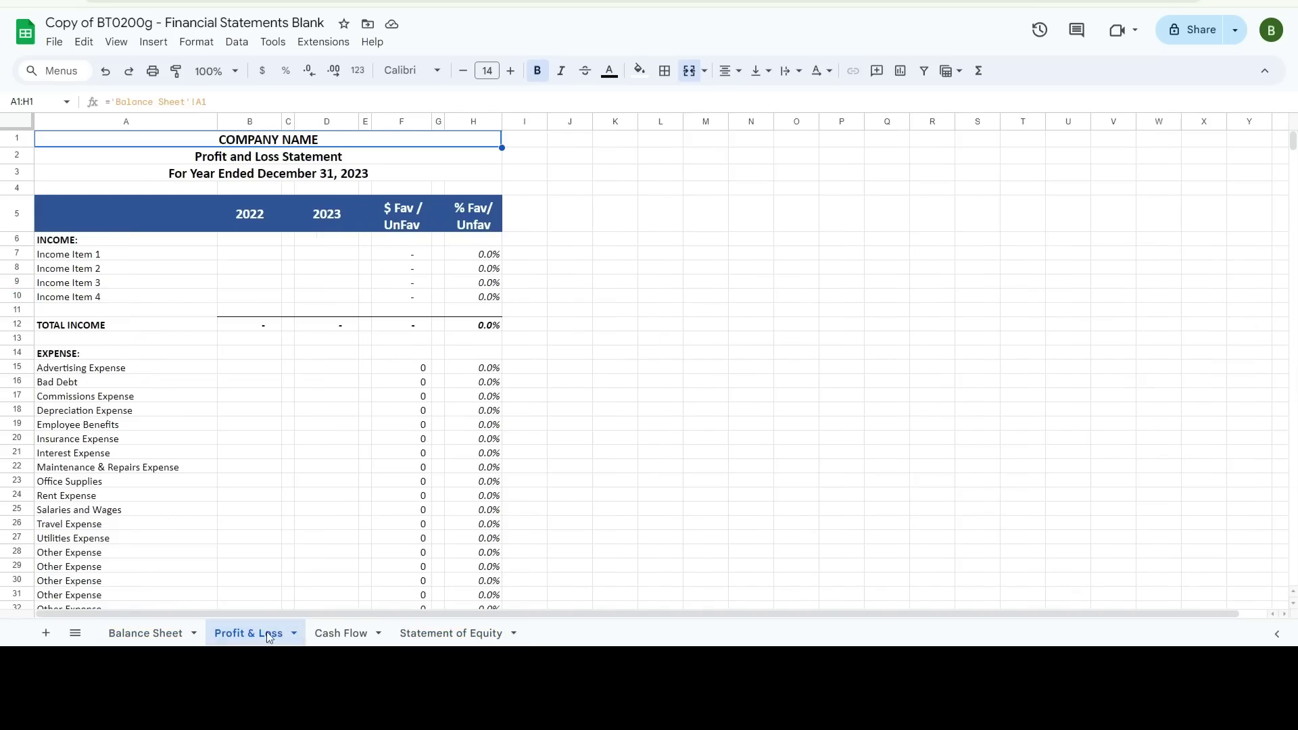
{"action": "left_click", "coordinate": [347, 632]}
{"action": "left_click", "coordinate": [443, 632]}
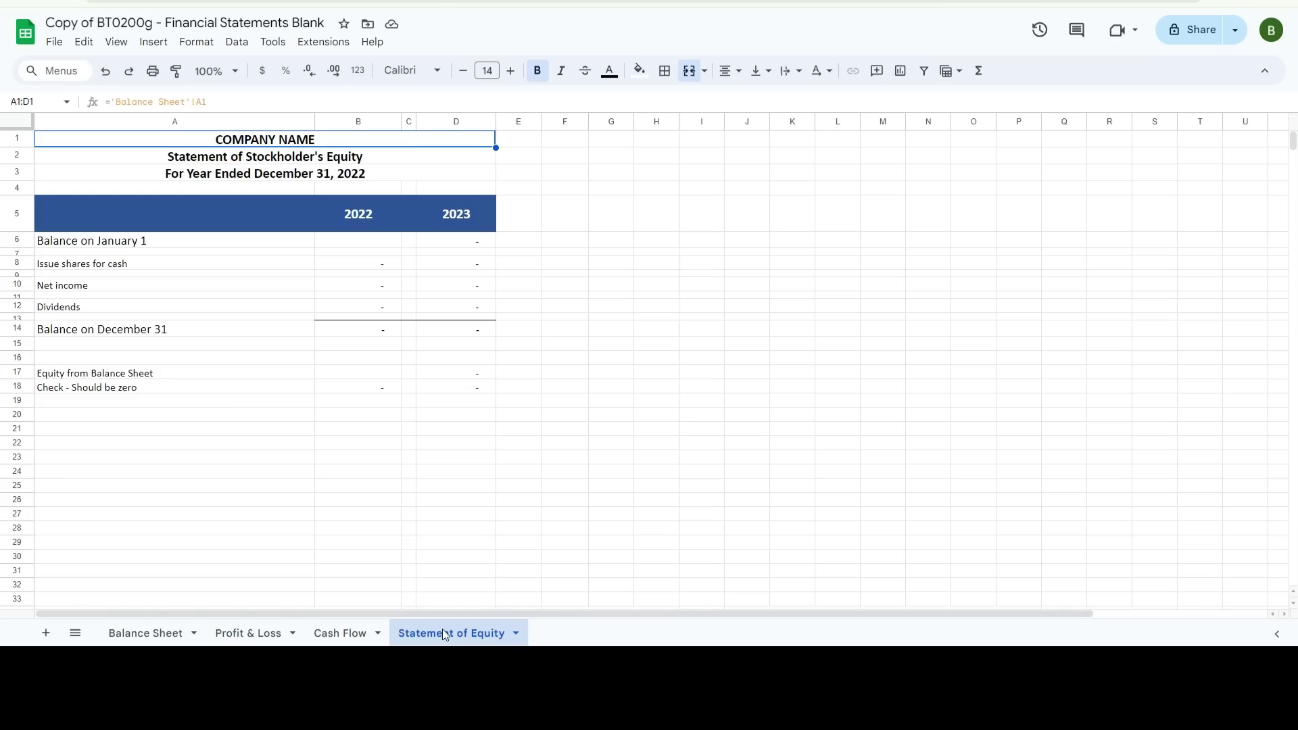
{"action": "left_click", "coordinate": [356, 632]}
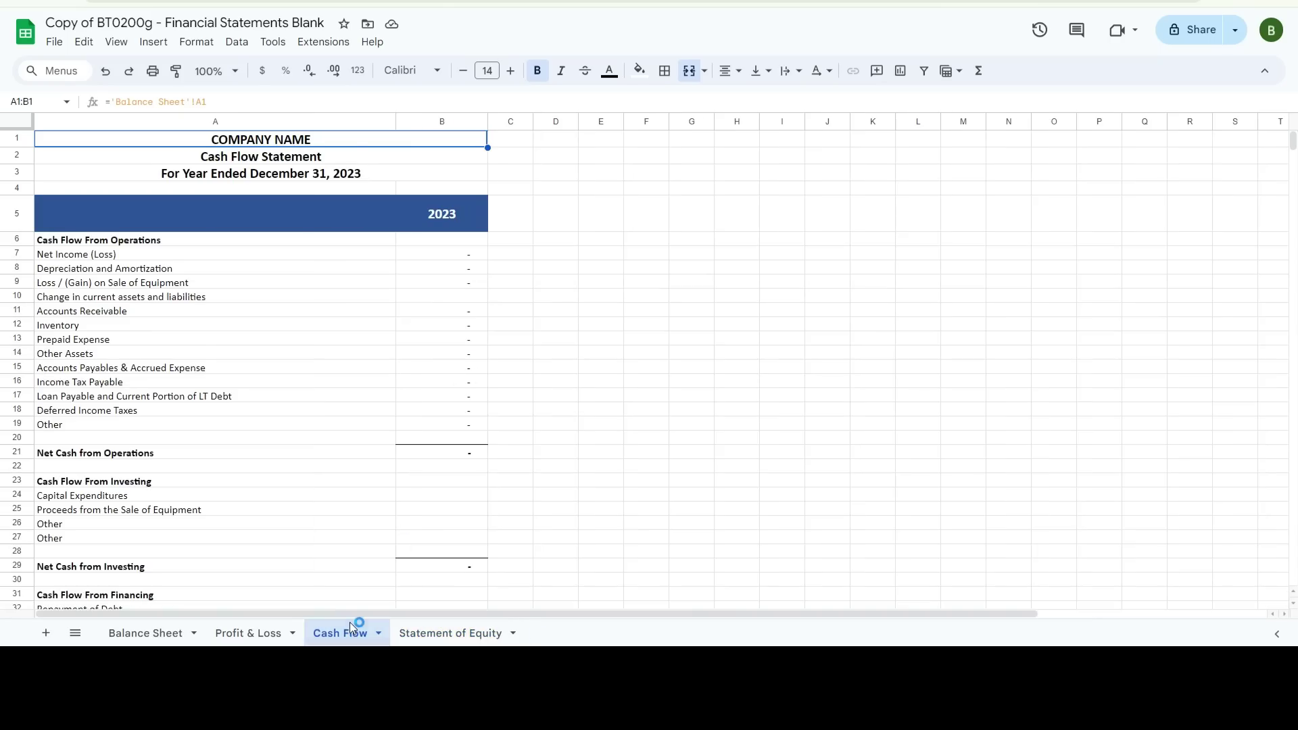
{"action": "left_click", "coordinate": [254, 634]}
{"action": "left_click", "coordinate": [177, 631]}
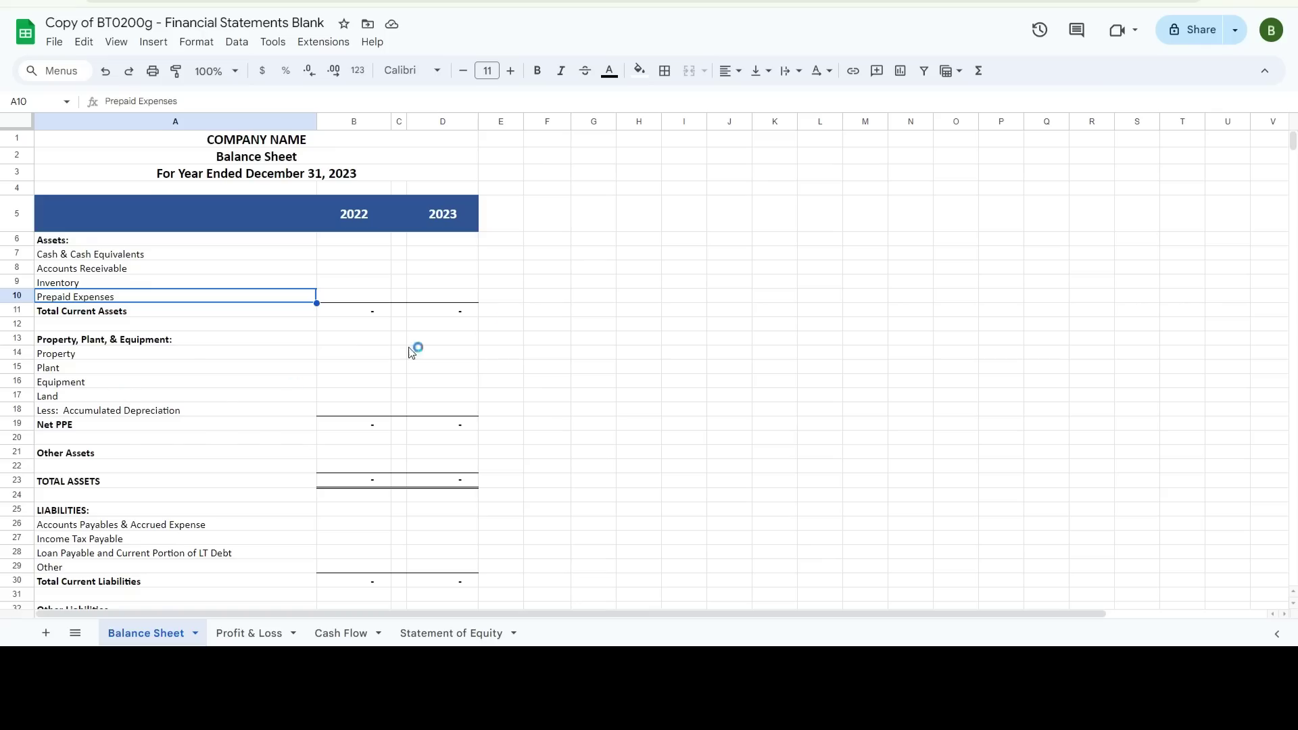
Try moving cell D8 to F8 and back, then cut and paste it into G8
{"action": "left_click", "coordinate": [475, 271]}
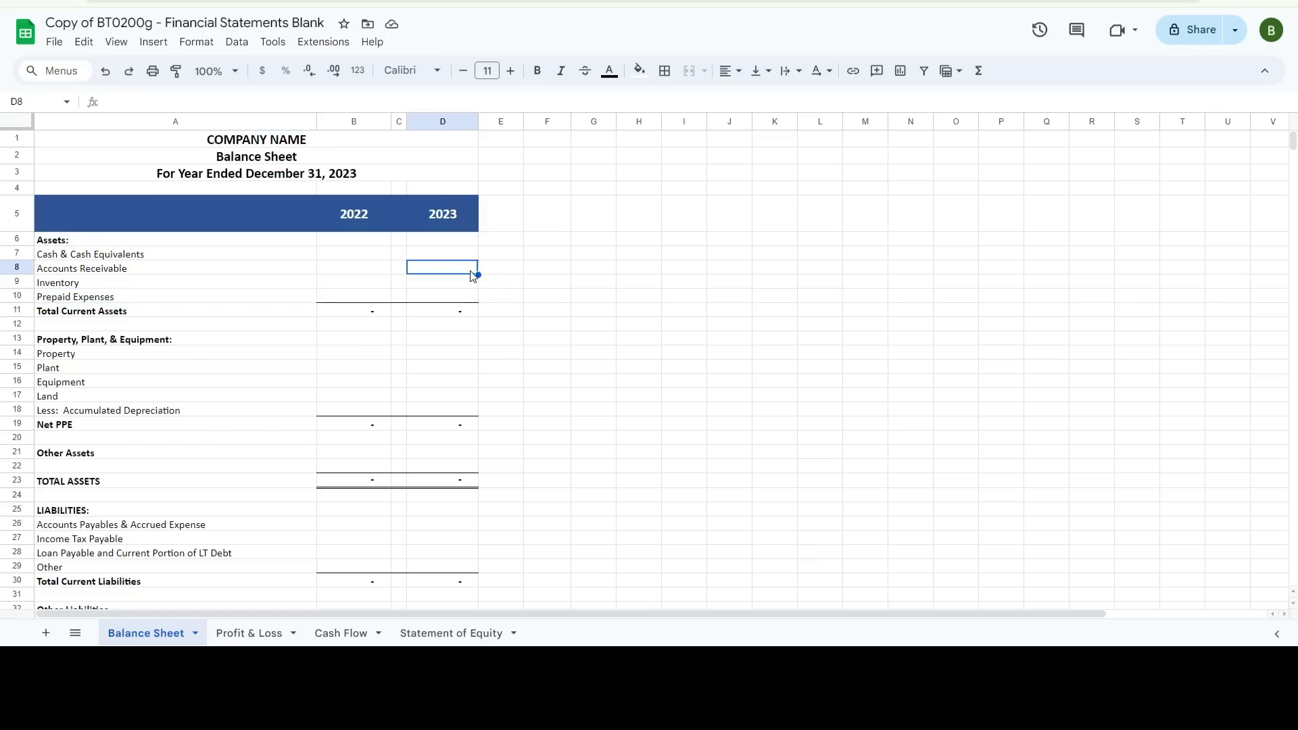
{"action": "left_click_drag", "start_coordinate": [458, 273], "coordinate": [567, 267]}
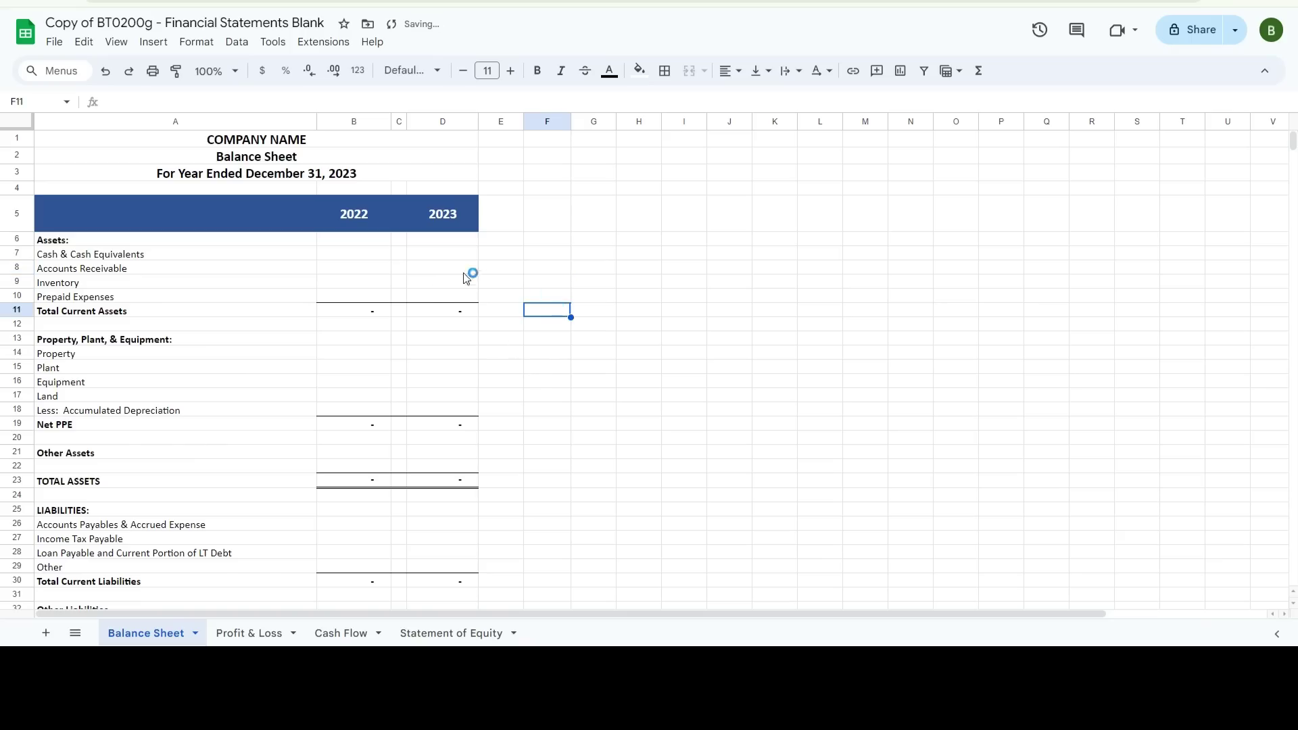
{"action": "left_click_drag", "start_coordinate": [528, 273], "coordinate": [427, 275]}
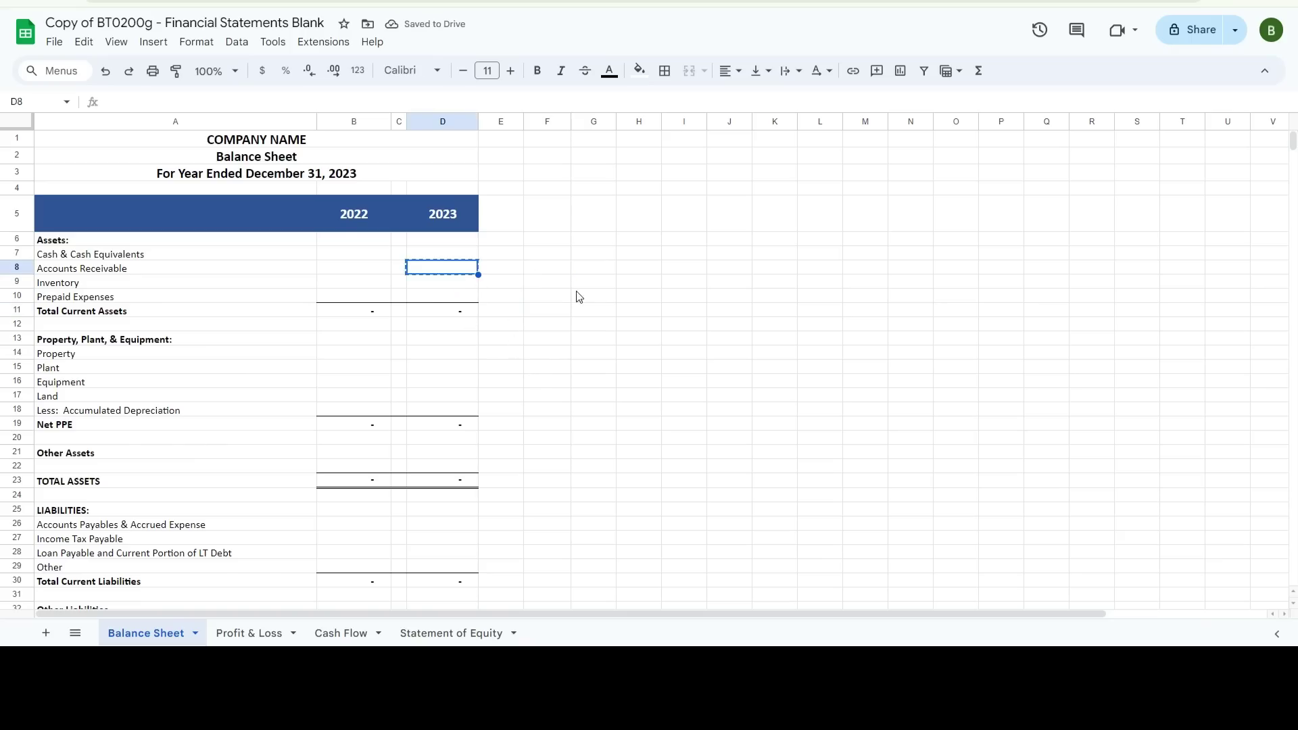
{"action": "key", "text": "ctrl+x"}
{"action": "left_click", "coordinate": [580, 270]}
{"action": "key", "text": "ctrl+v"}
{"action": "left_click", "coordinate": [544, 352]}
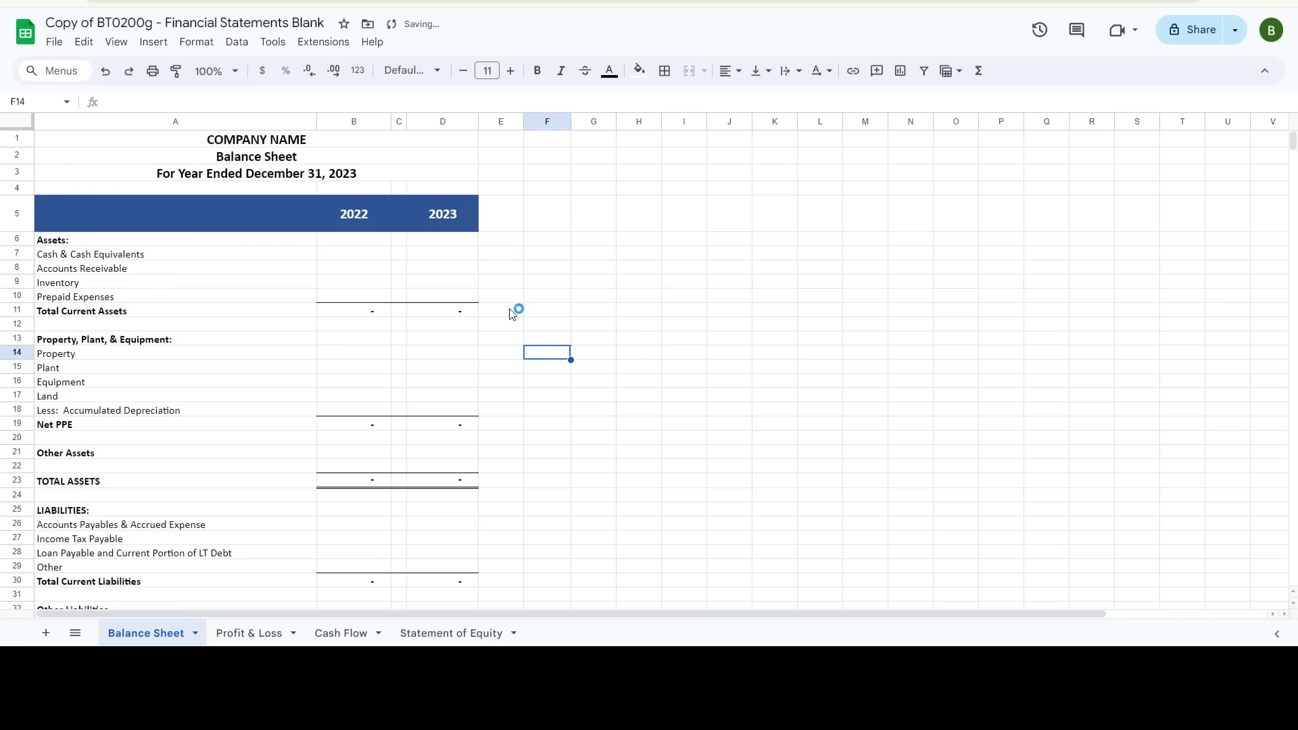
{"action": "left_click", "coordinate": [460, 310]}
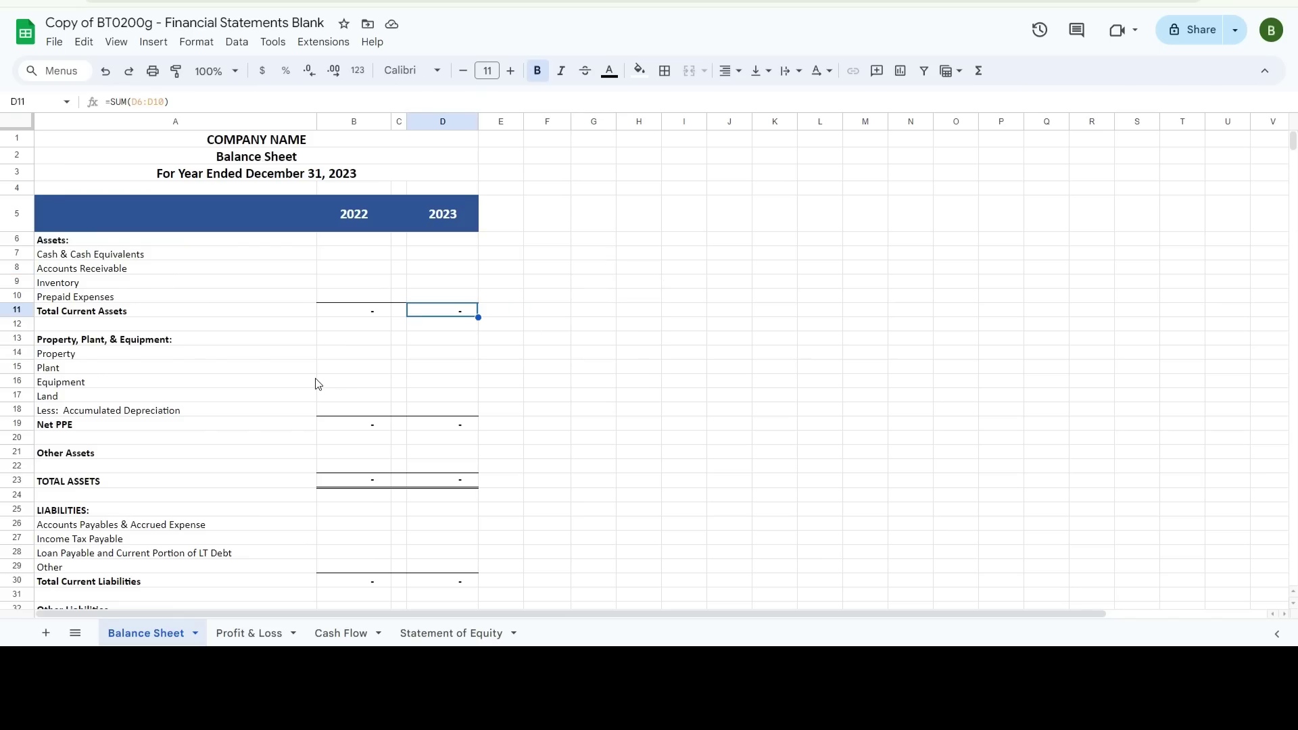
Compare with the example file's Balance Sheet, checking the 2023 Plant value in D15
{"action": "scroll", "coordinate": [515, 397], "scroll_direction": "down", "scroll_amount": 8}
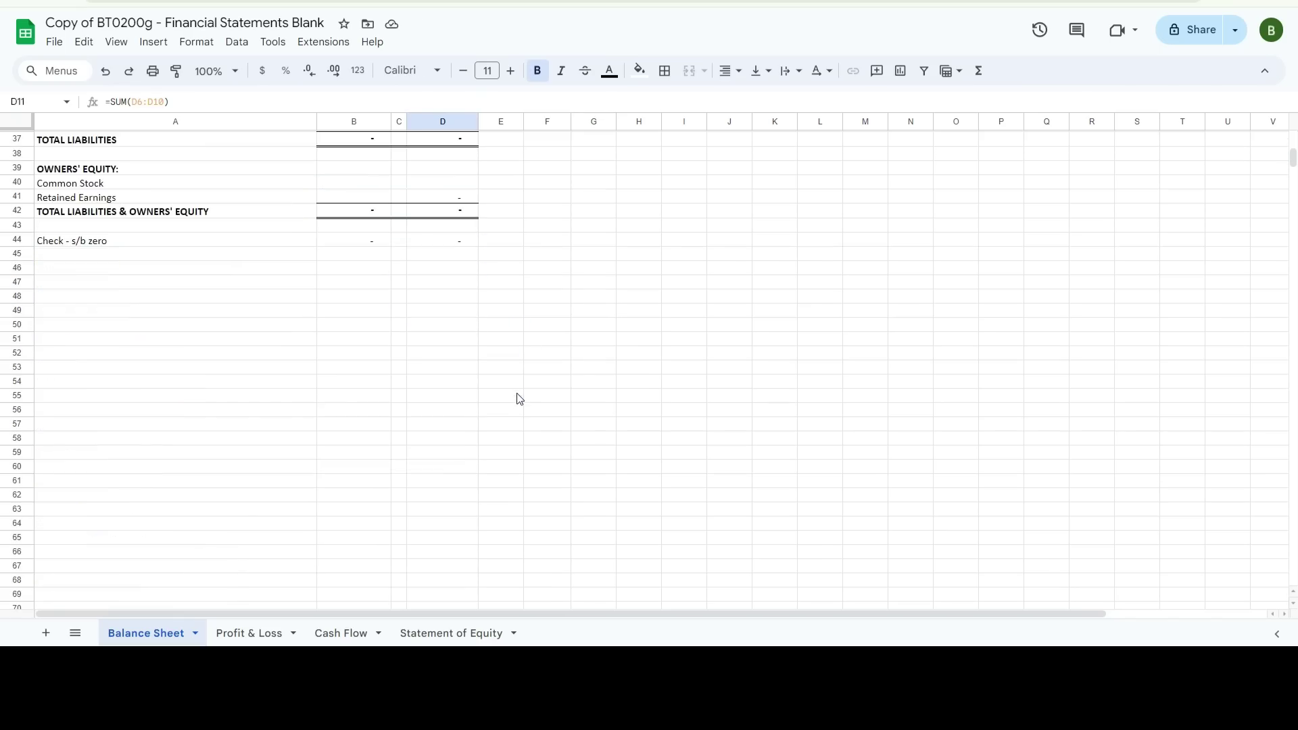
{"action": "scroll", "coordinate": [512, 448], "scroll_direction": "up", "scroll_amount": 8}
{"action": "key", "text": "ctrl+Tab"}
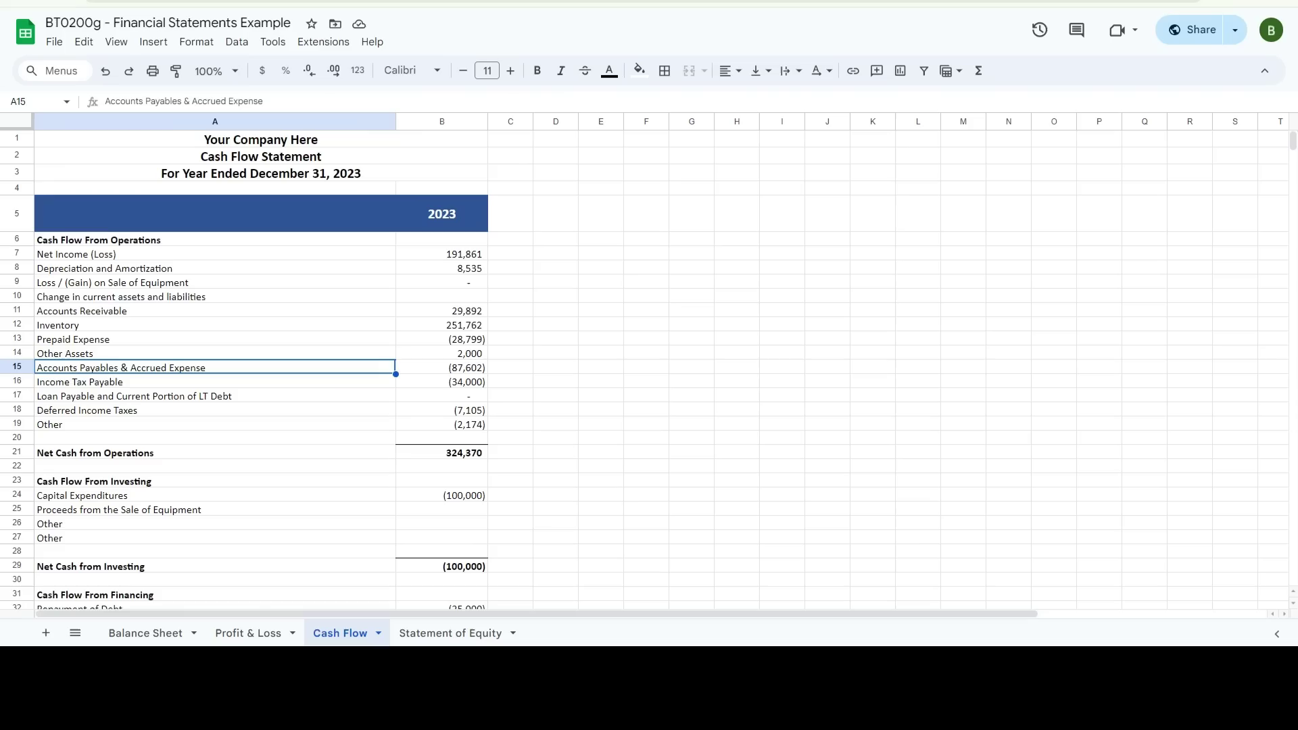
{"action": "left_click", "coordinate": [144, 633]}
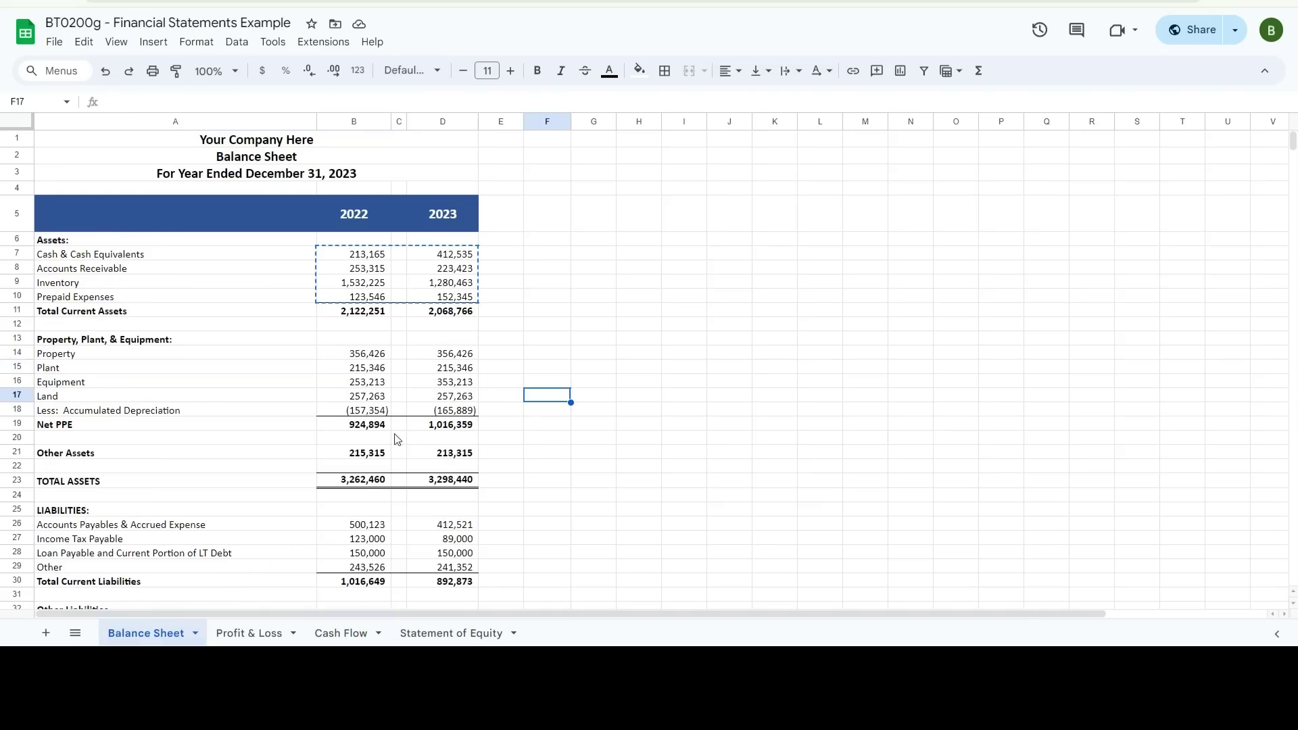
{"action": "left_click", "coordinate": [432, 372]}
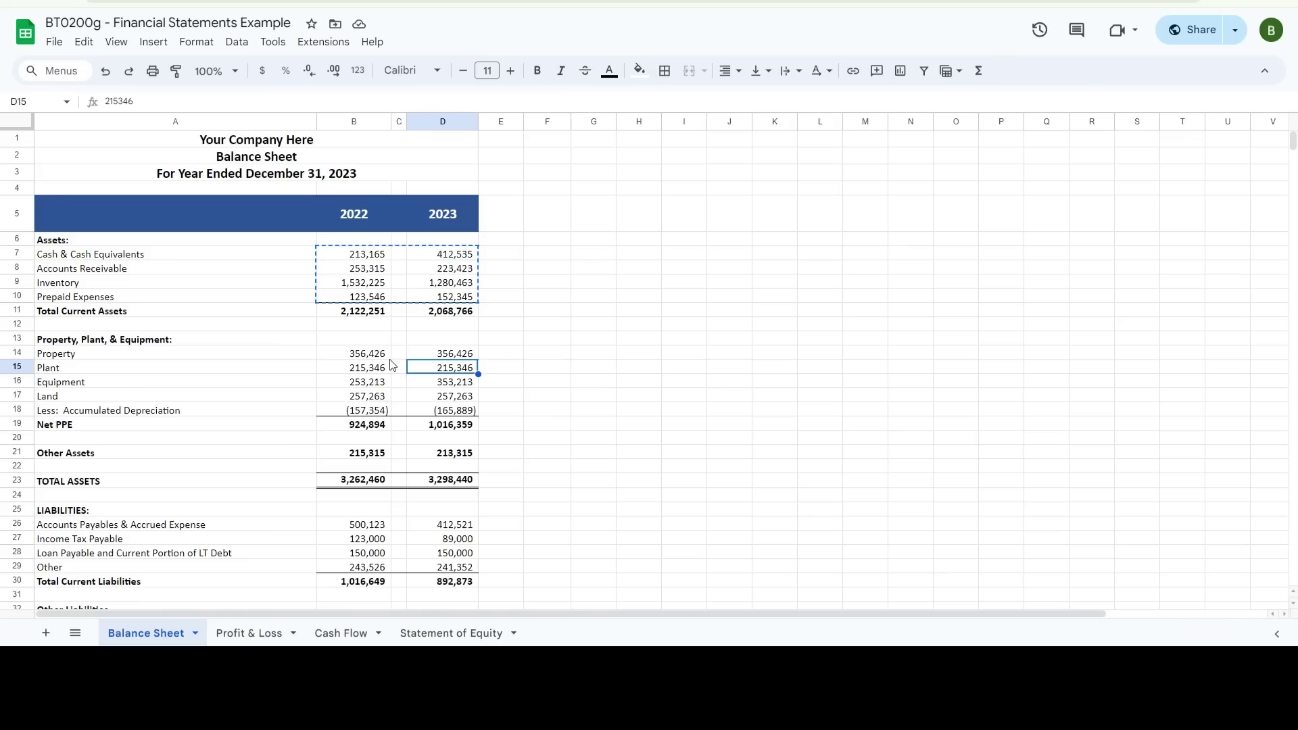
{"action": "left_click", "coordinate": [549, 269]}
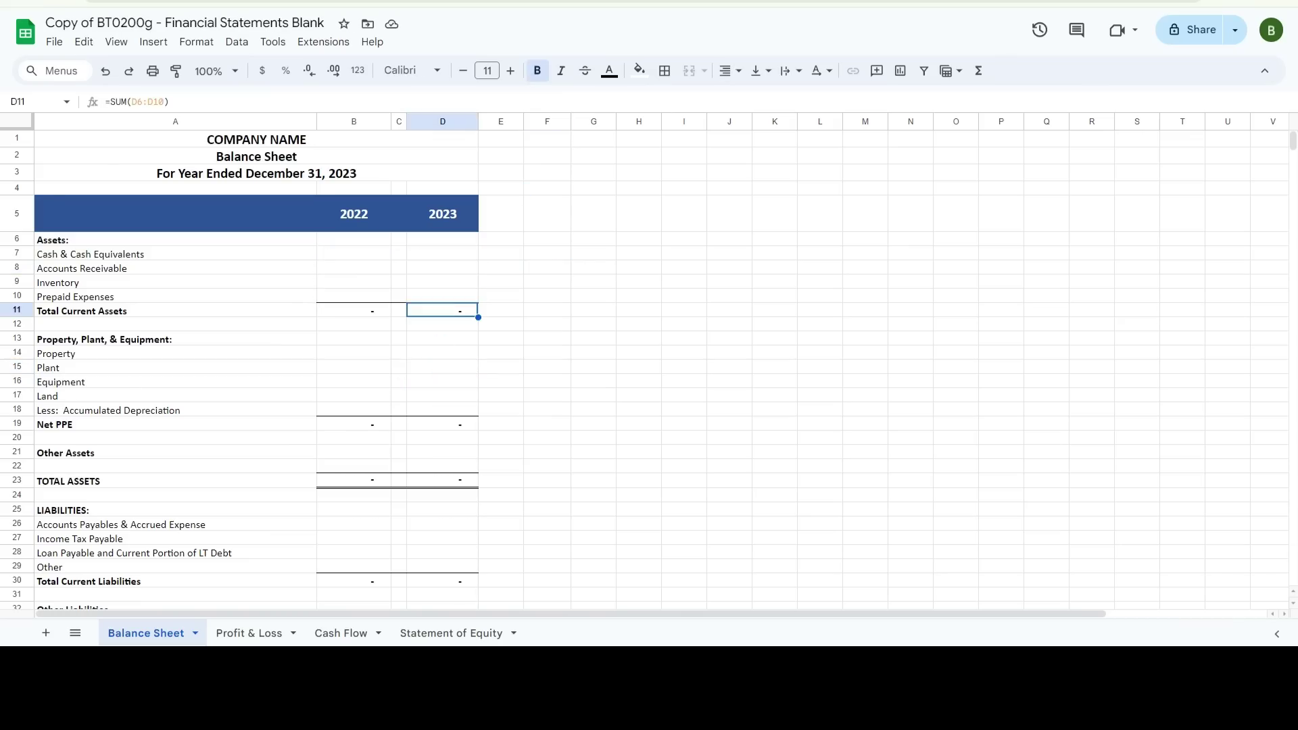
{"action": "left_click", "coordinate": [597, 398]}
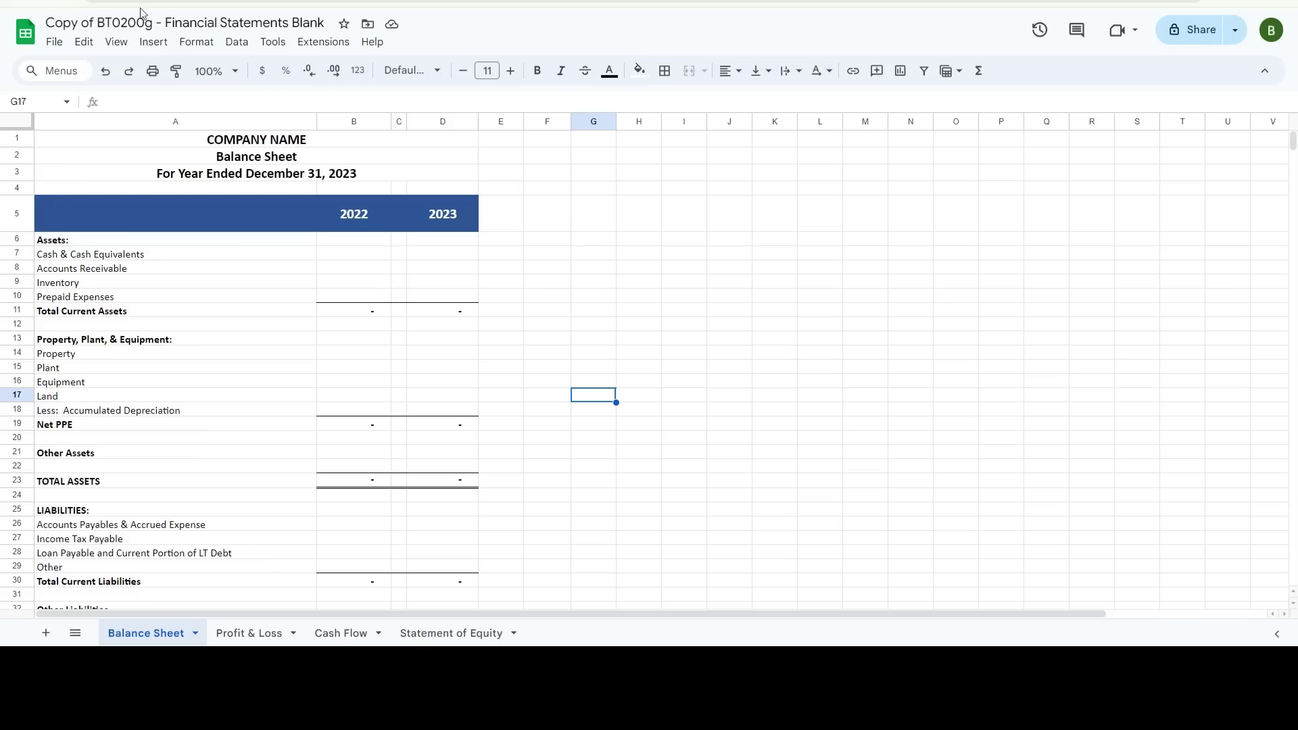
Title the sheet 'ABC Company' and change the subtitle to 'For Year Ended June 30, 2024'
{"action": "left_click", "coordinate": [244, 142]}
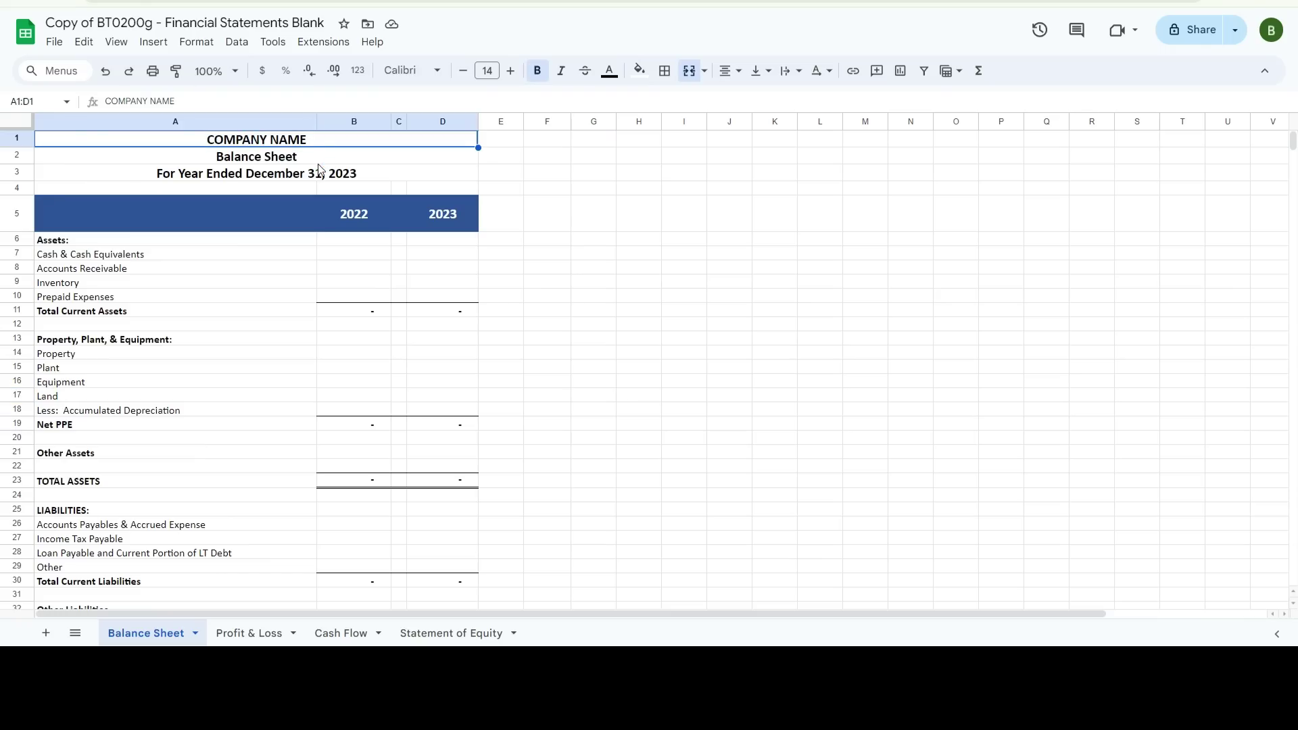
{"action": "type", "text": "ABC"}
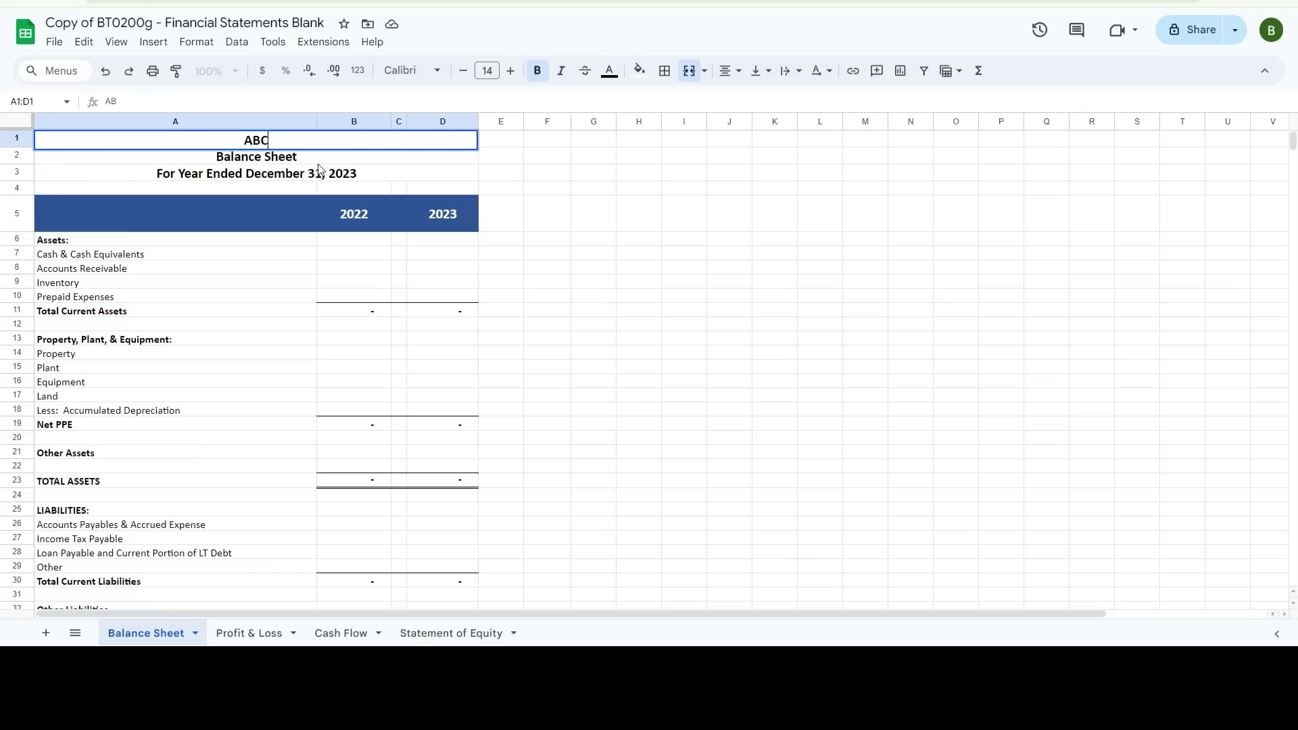
{"action": "type", "text": " Company"}
{"action": "key", "text": "Return"}
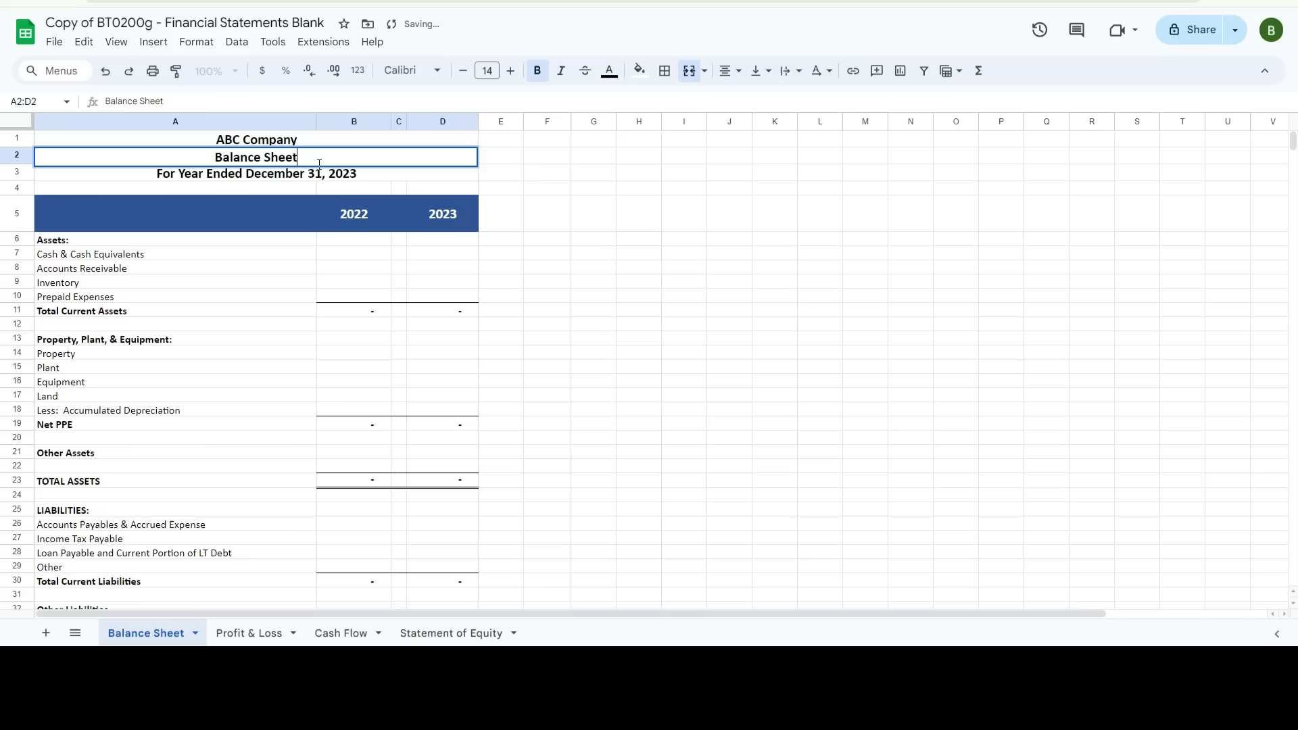
{"action": "left_click", "coordinate": [336, 174]}
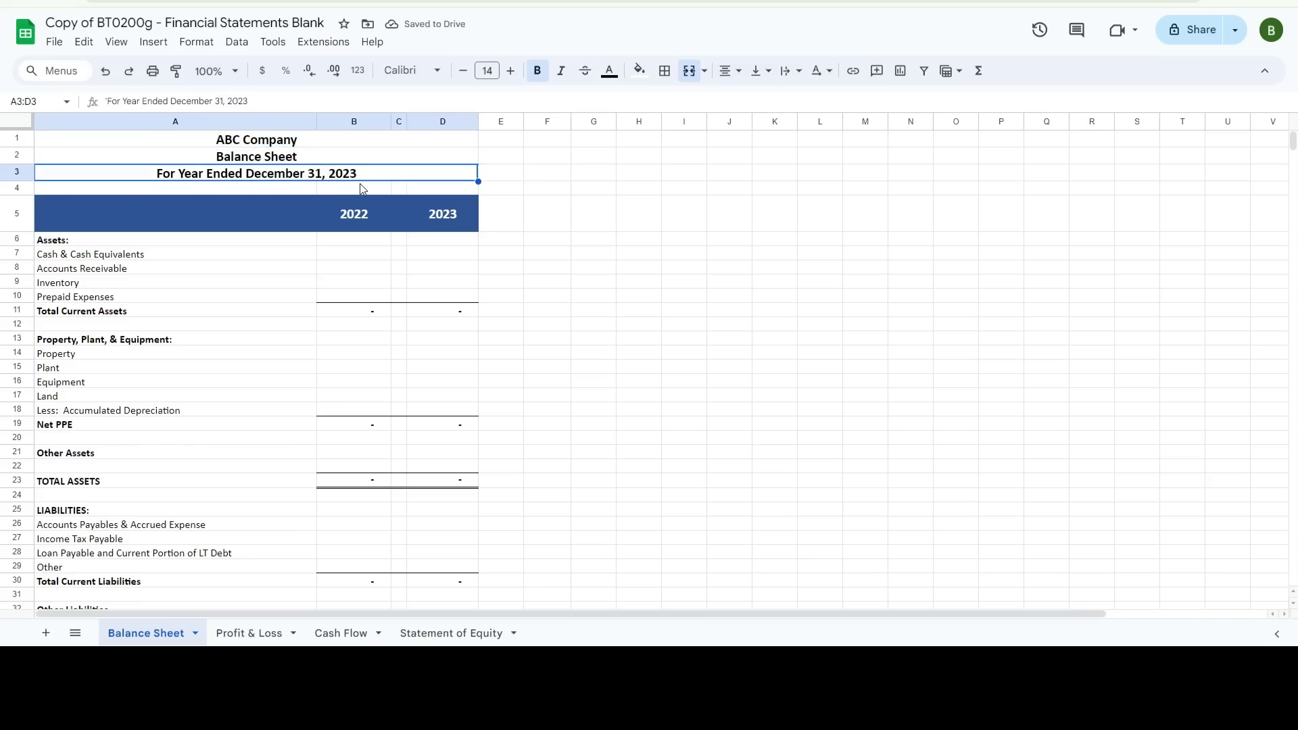
{"action": "double_click", "coordinate": [189, 102]}
{"action": "type", "text": "June 30,"}
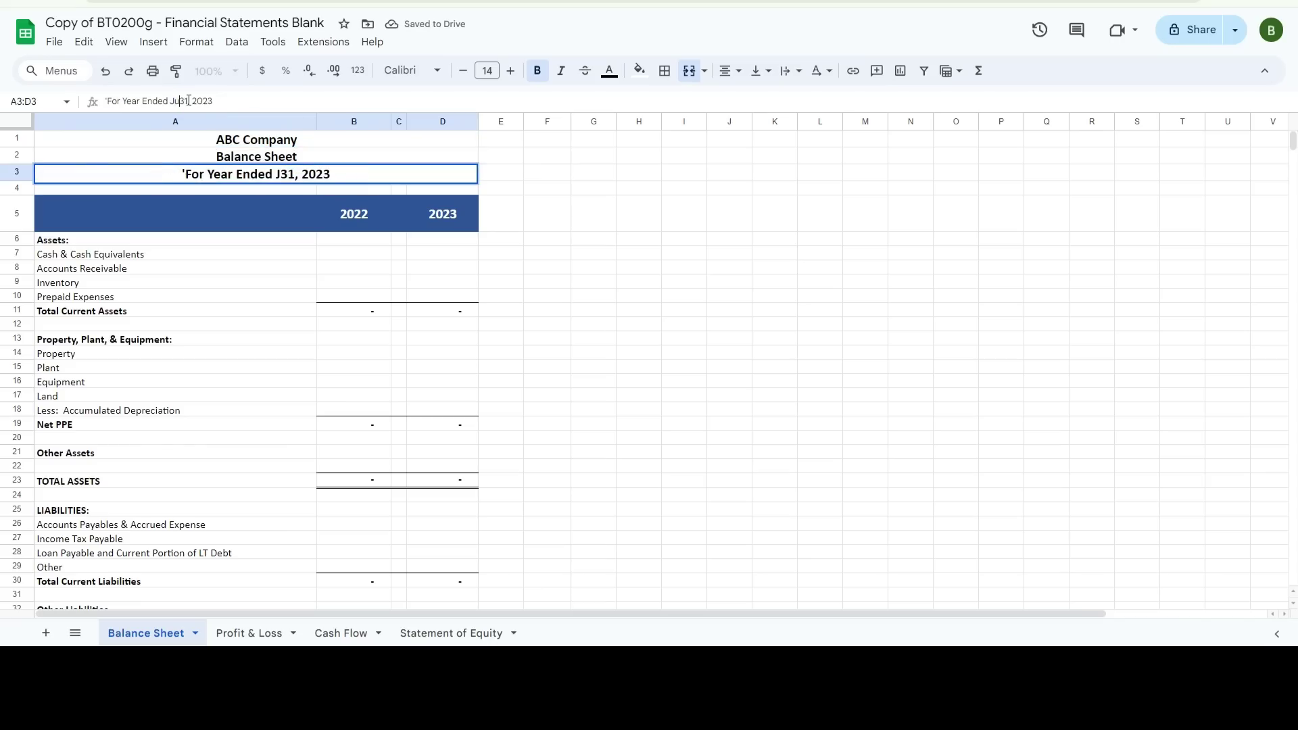
{"action": "type", "text": " 2024"}
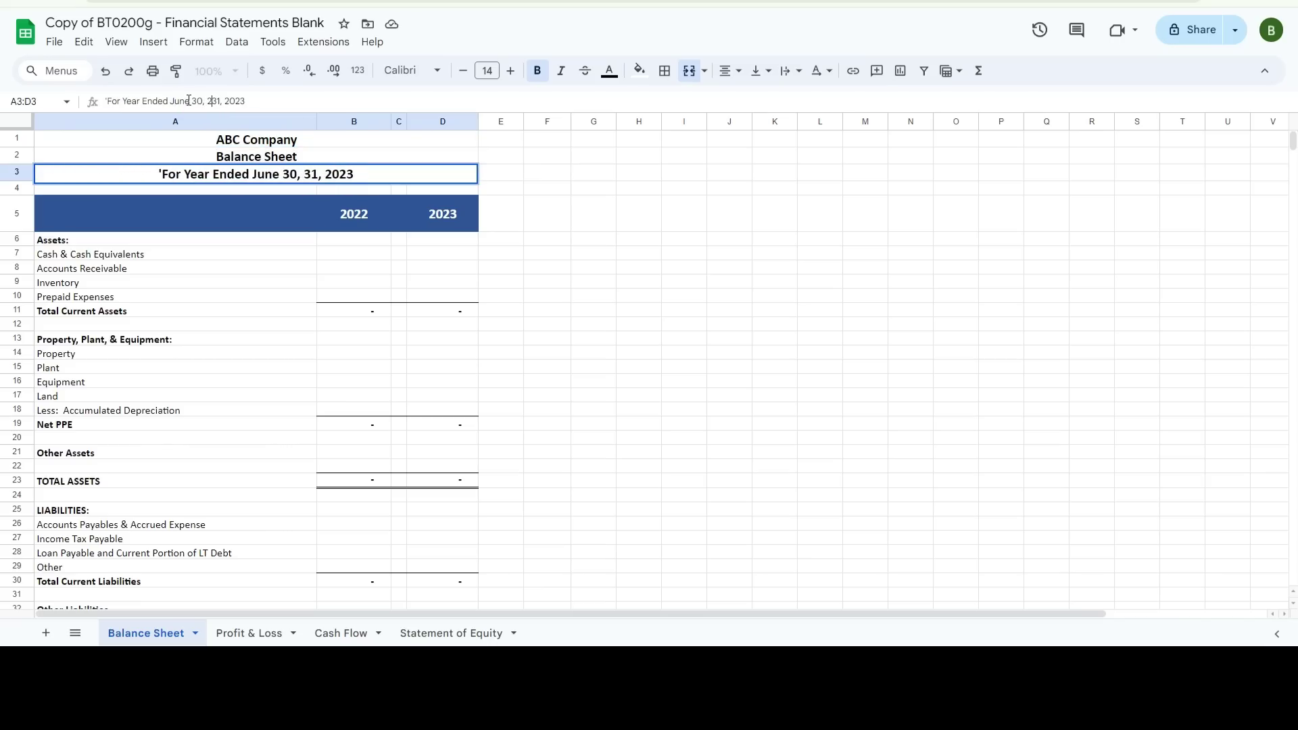
{"action": "key", "text": "Delete"}
{"action": "key", "text": "Delete"}
{"action": "key", "text": "Delete"}
{"action": "key", "text": "Delete"}
{"action": "key", "text": "Delete"}
{"action": "key", "text": "Delete"}
{"action": "key", "text": "Delete"}
{"action": "key", "text": "Delete"}
{"action": "key", "text": "Return"}
{"action": "key", "text": "Down"}
{"action": "key", "text": "Right"}
Label the year column headings 2023 and 2024
{"action": "type", "text": "2023"}
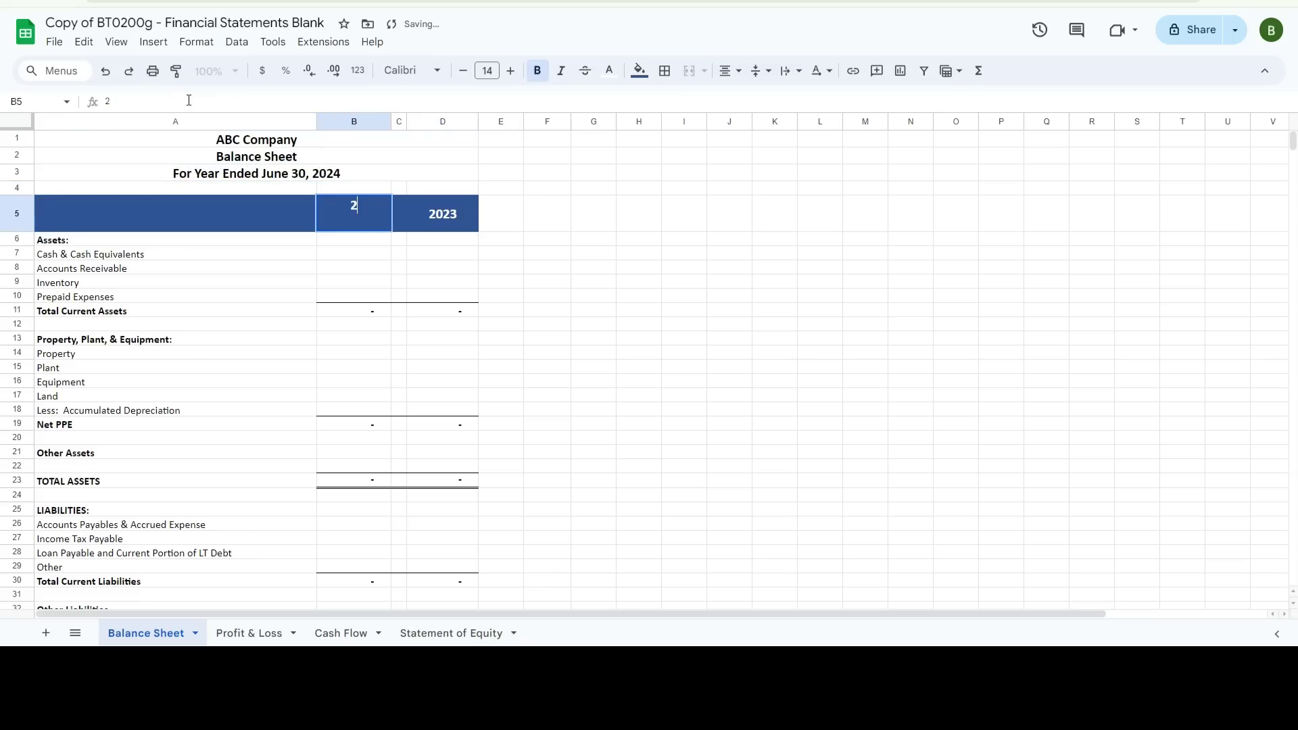
{"action": "key", "text": "Tab"}
{"action": "key", "text": "Tab"}
{"action": "type", "text": "2024"}
{"action": "key", "text": "Return"}
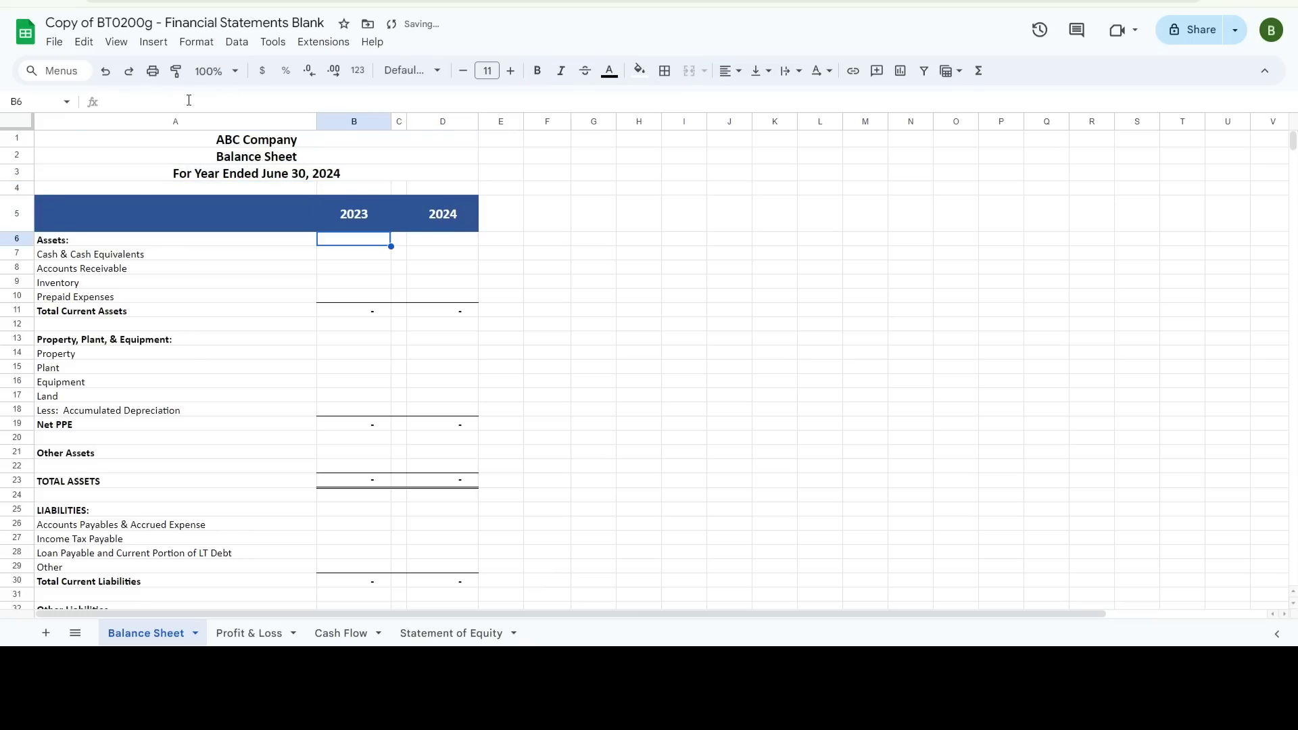
Confirm the Profit & Loss and Cash Flow sheets picked up the new headings, then select Balance Sheet cell B7
{"action": "left_click", "coordinate": [245, 638]}
{"action": "left_click", "coordinate": [373, 639]}
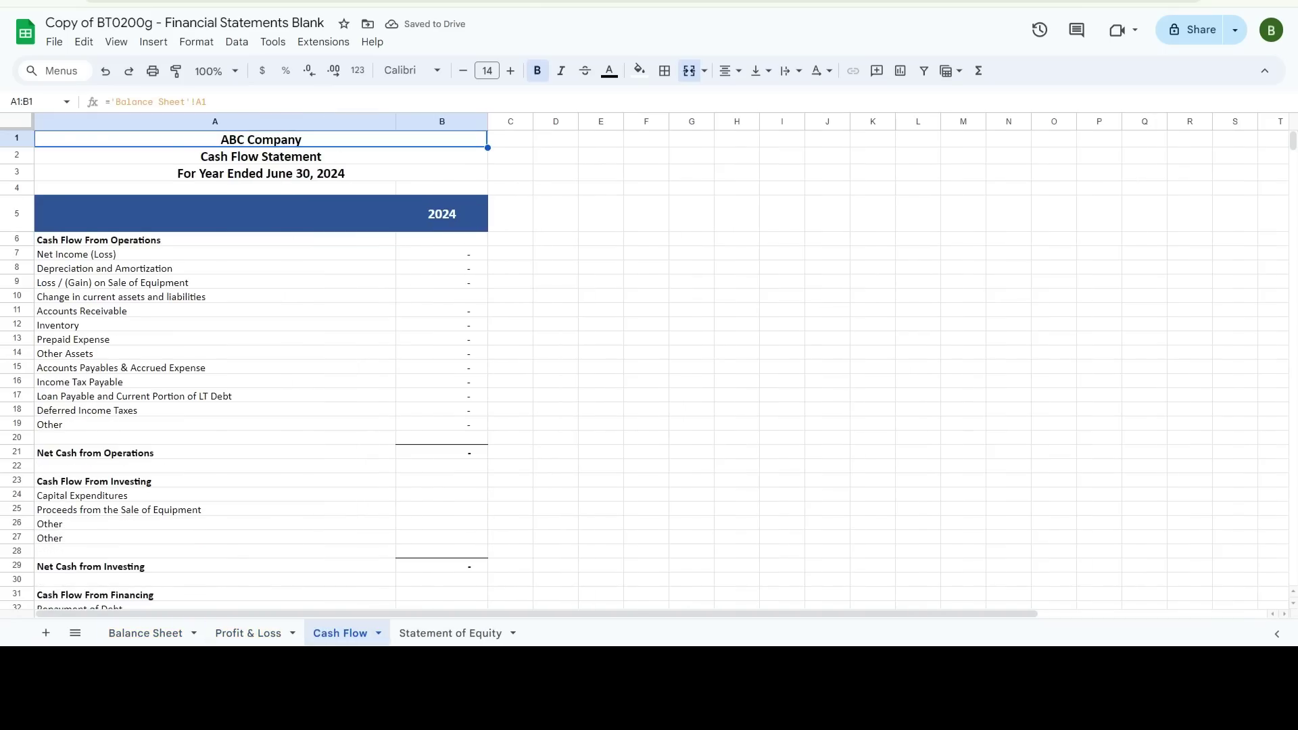
{"action": "left_click", "coordinate": [146, 632]}
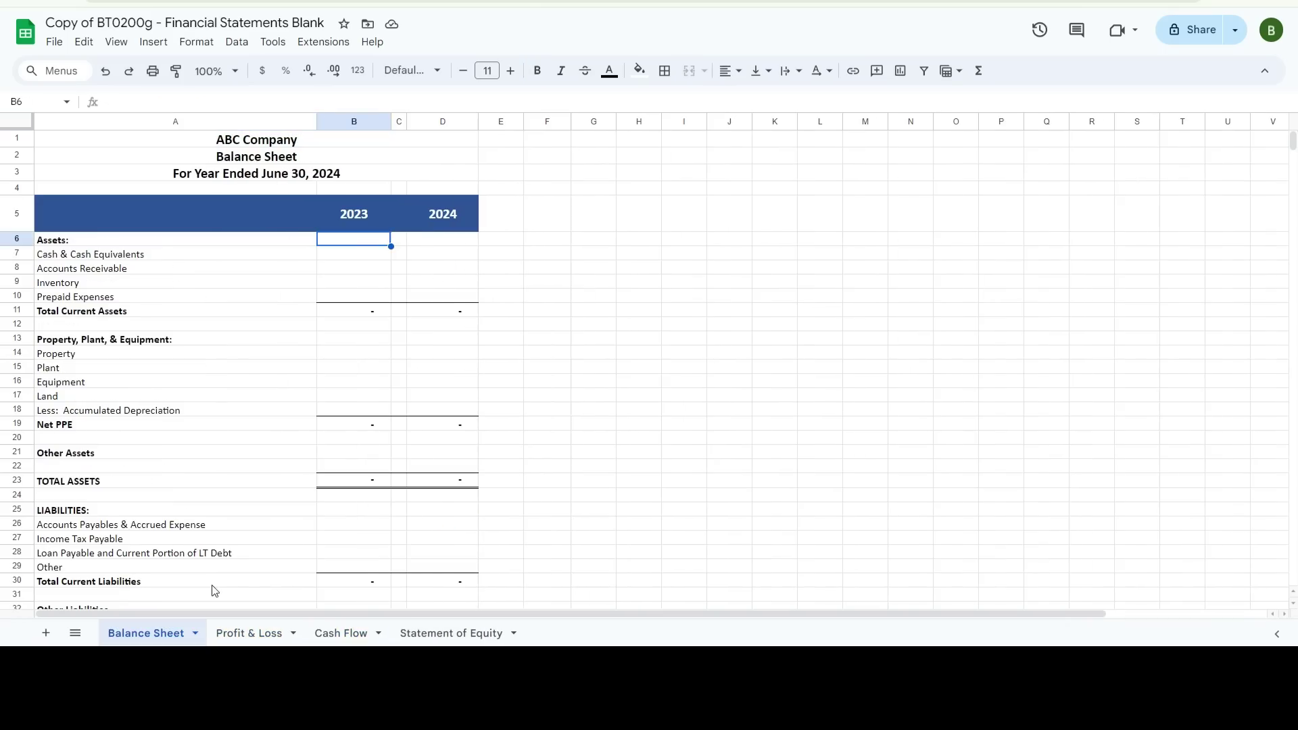
{"action": "left_click", "coordinate": [245, 467]}
{"action": "left_click", "coordinate": [336, 260]}
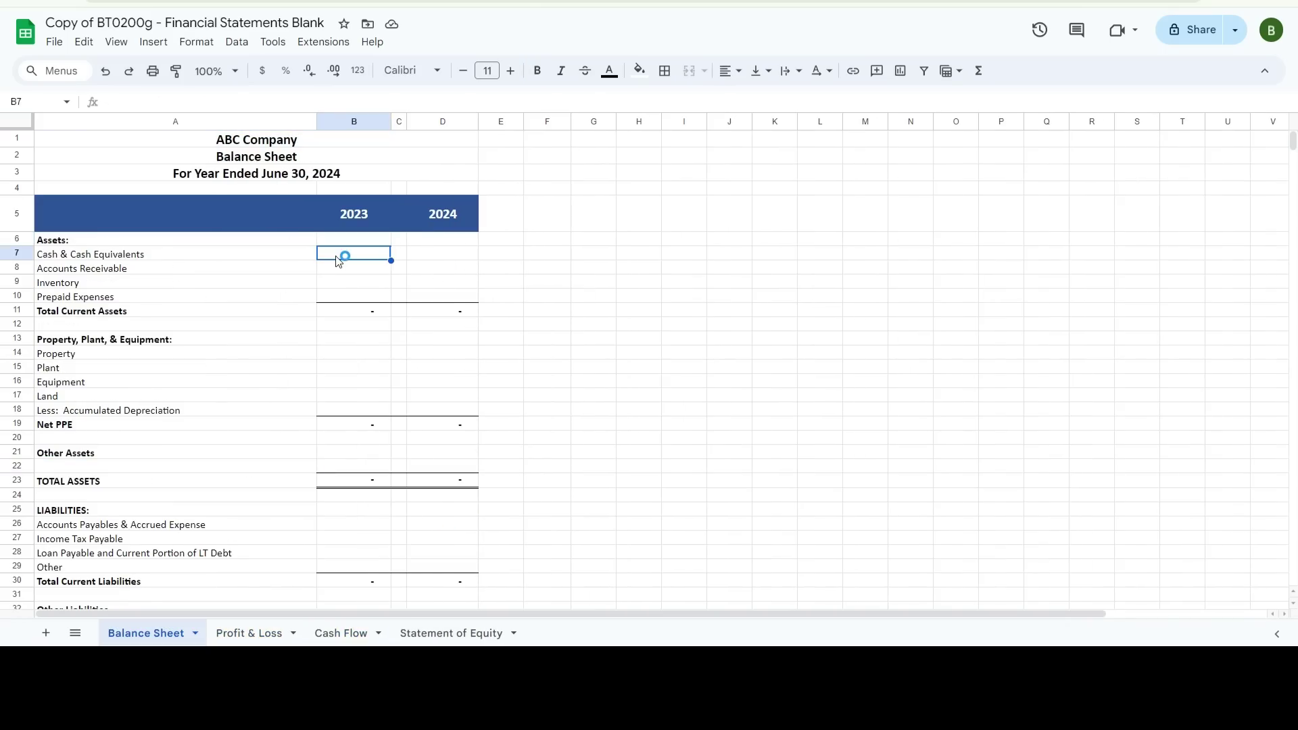
Paste the example's current asset figures B7:D10 into the blank copy
{"action": "key", "text": "ctrl+Tab"}
{"action": "left_click", "coordinate": [369, 261]}
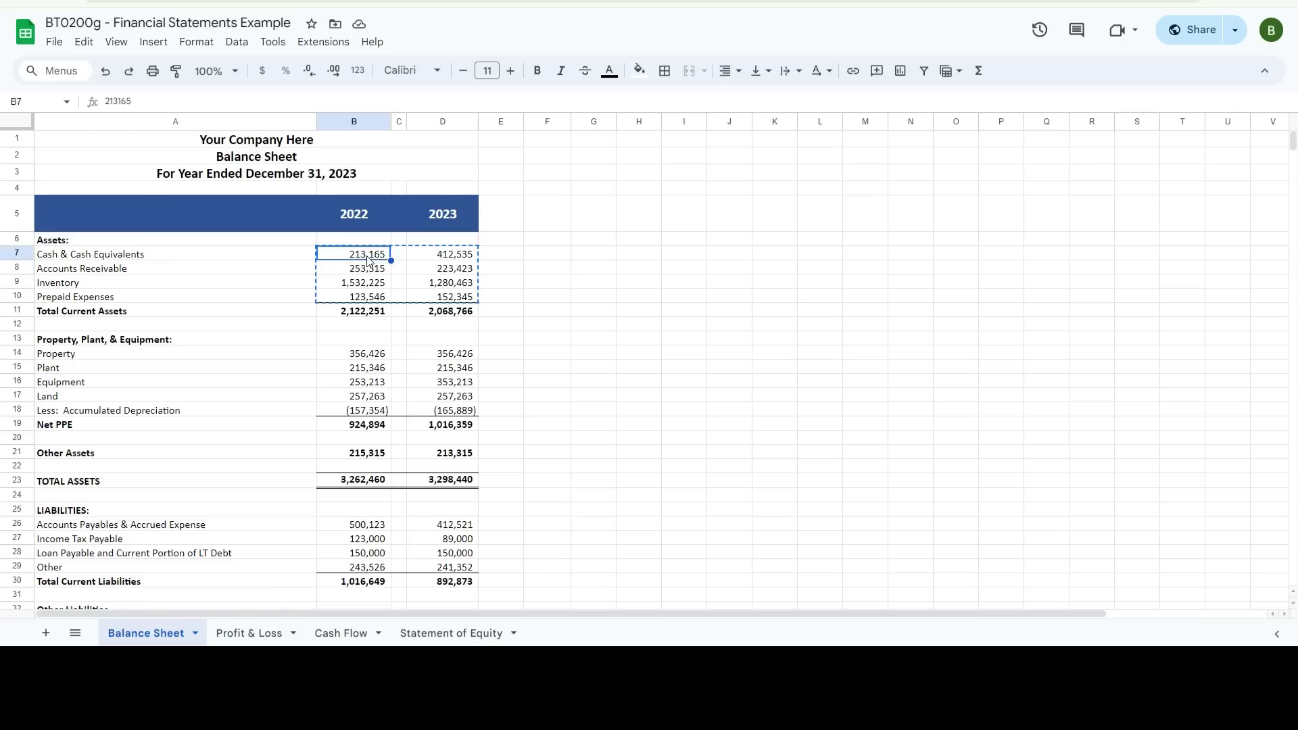
{"action": "left_click_drag", "start_coordinate": [368, 262], "coordinate": [460, 297]}
{"action": "key", "text": "ctrl+c"}
{"action": "key", "text": "ctrl+Tab"}
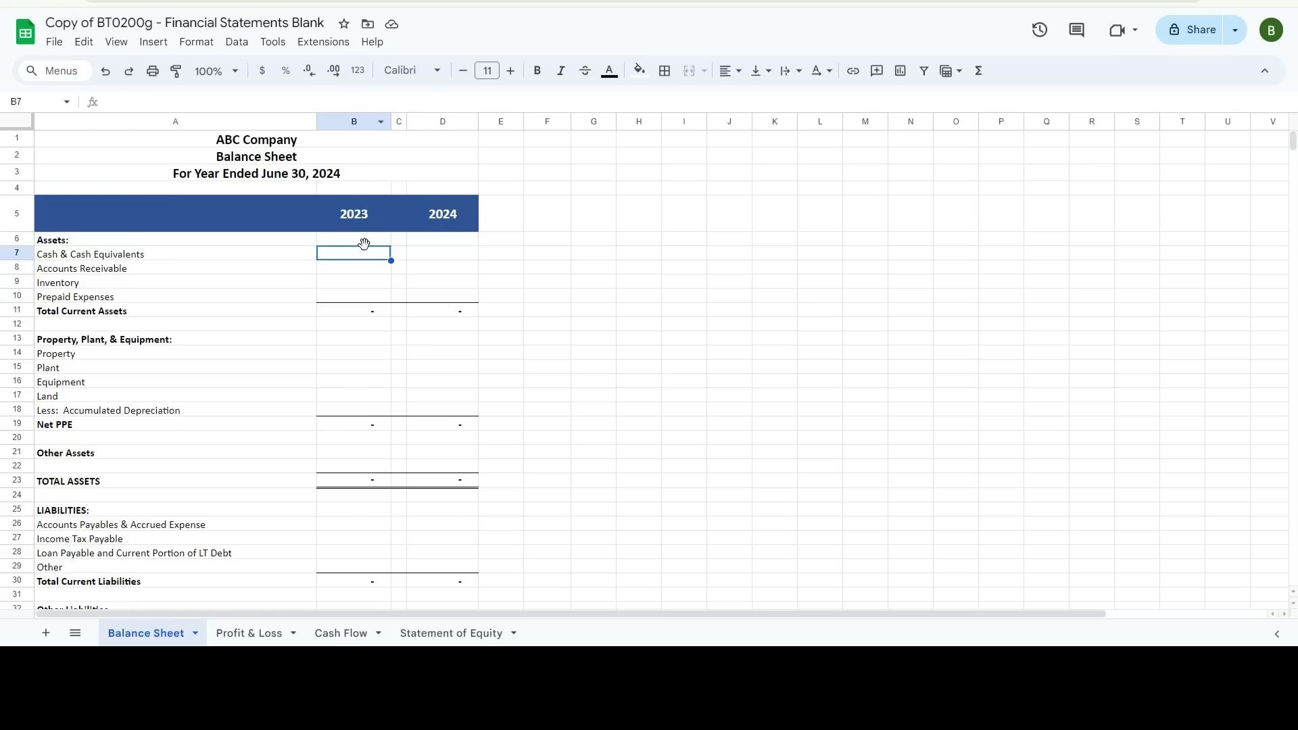
{"action": "key", "text": "ctrl+v"}
{"action": "left_click", "coordinate": [548, 368]}
Copy the PPE figures from the example into the blank copy's Property rows
{"action": "key", "text": "ctrl+Tab"}
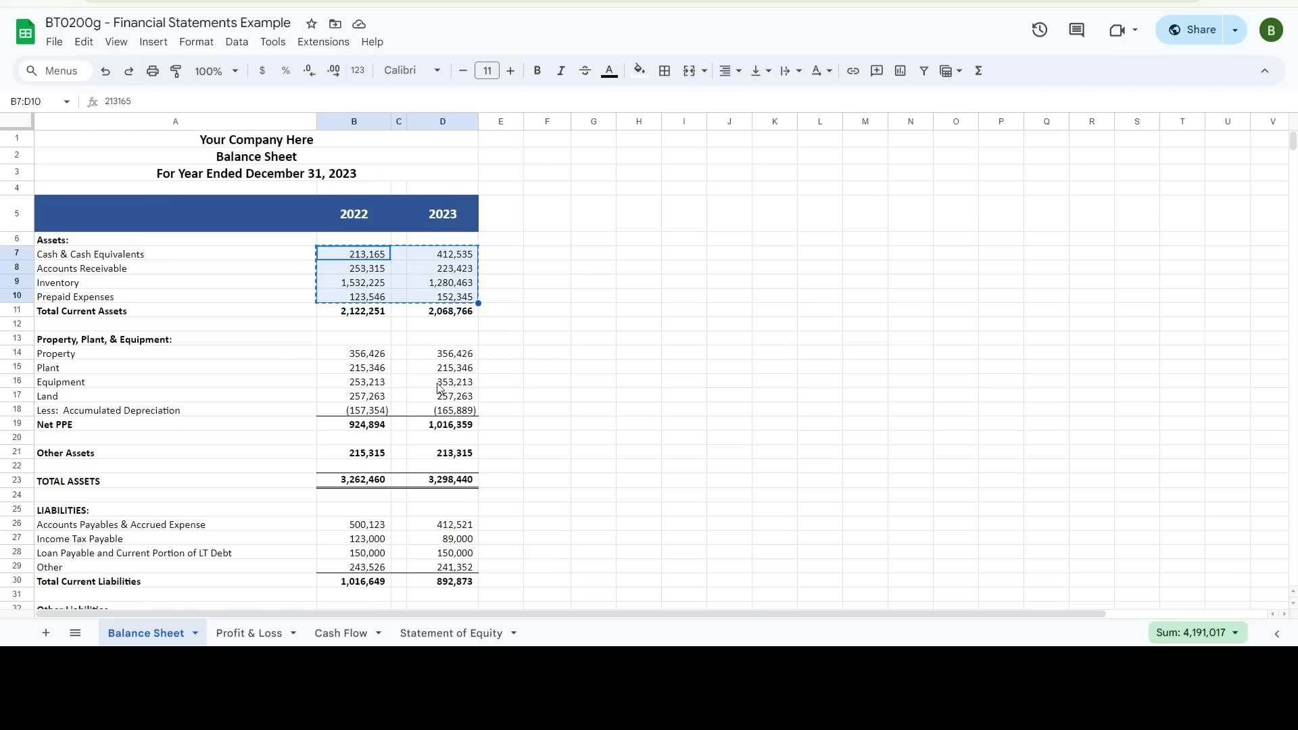
{"action": "left_click_drag", "start_coordinate": [369, 355], "coordinate": [443, 411]}
{"action": "key", "text": "ctrl+c"}
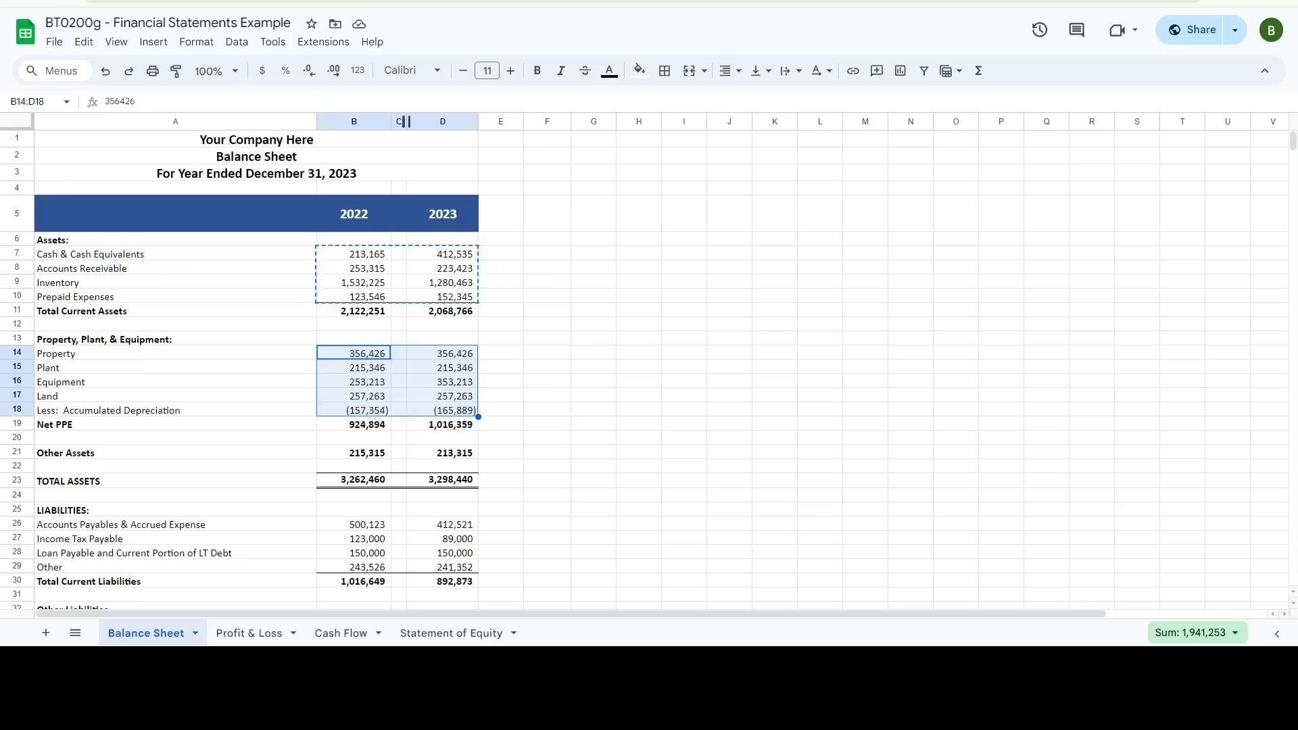
{"action": "key", "text": "ctrl+Tab"}
{"action": "left_click", "coordinate": [371, 353]}
{"action": "key", "text": "ctrl+v"}
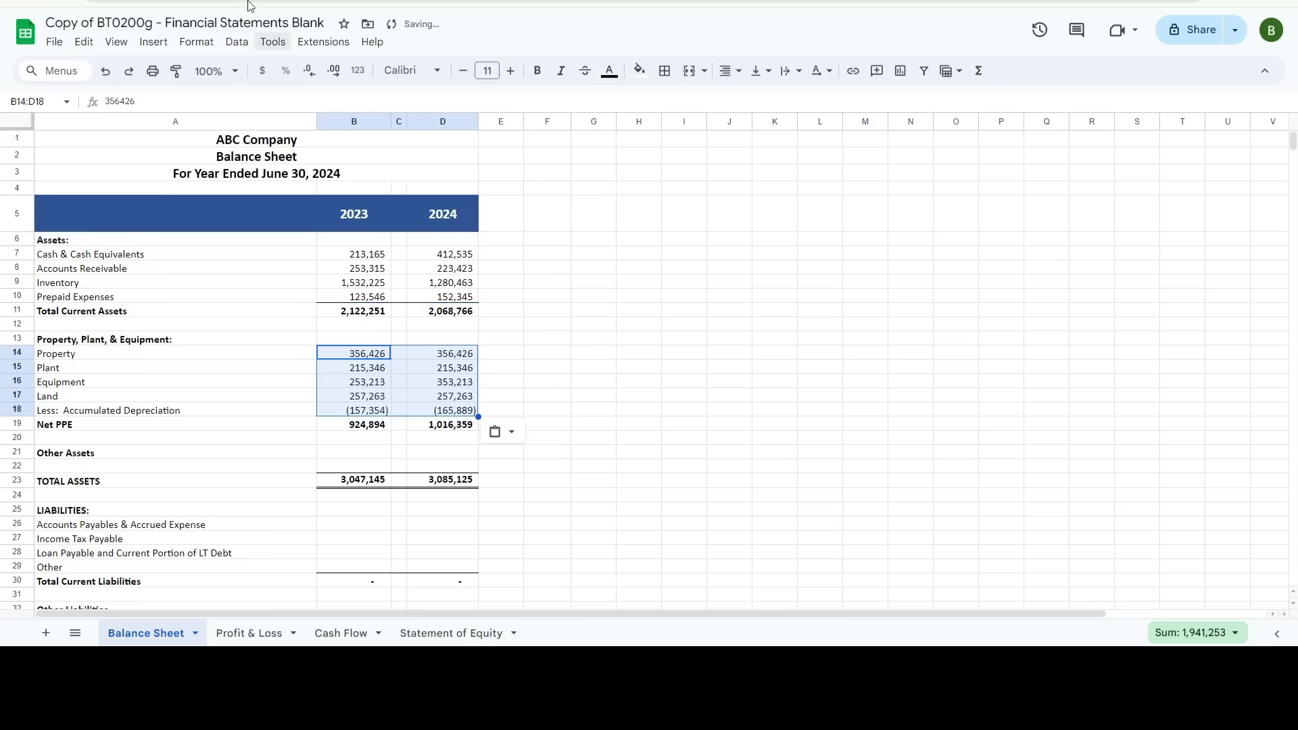
{"action": "key", "text": "ctrl+Tab"}
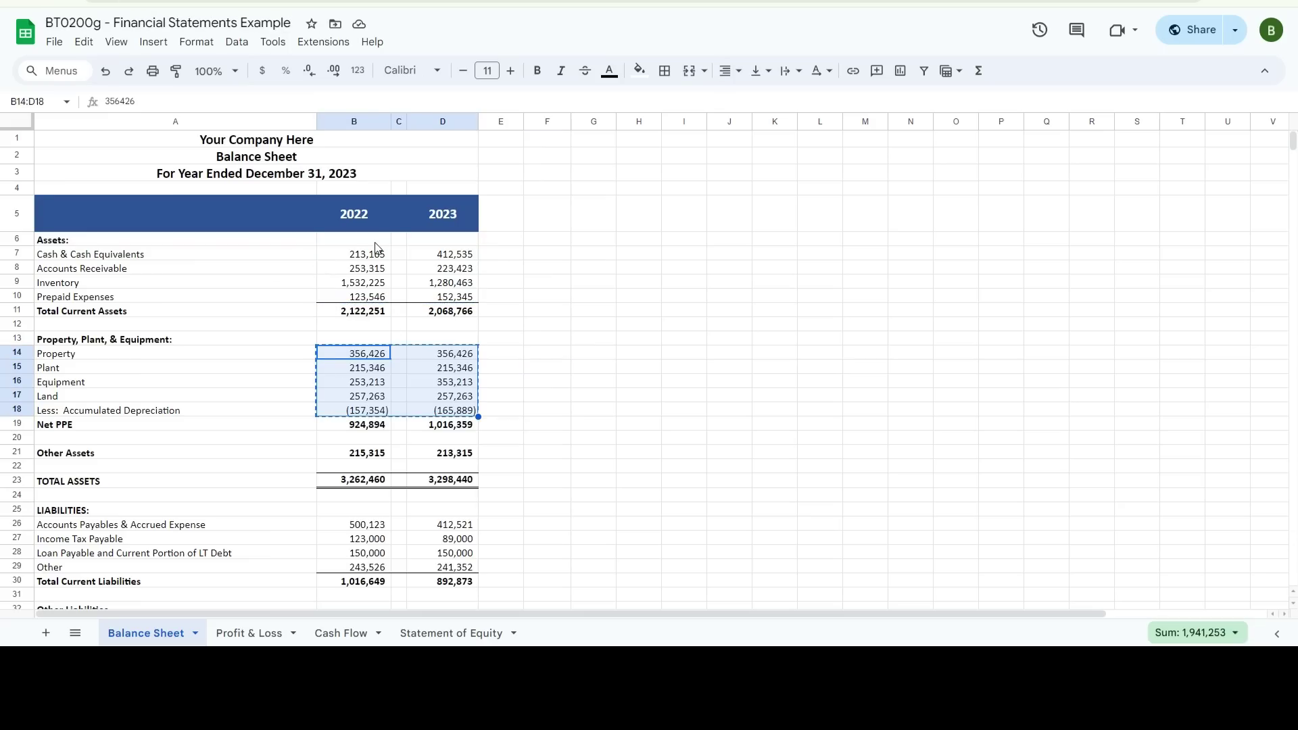
{"action": "key", "text": "ctrl+Tab"}
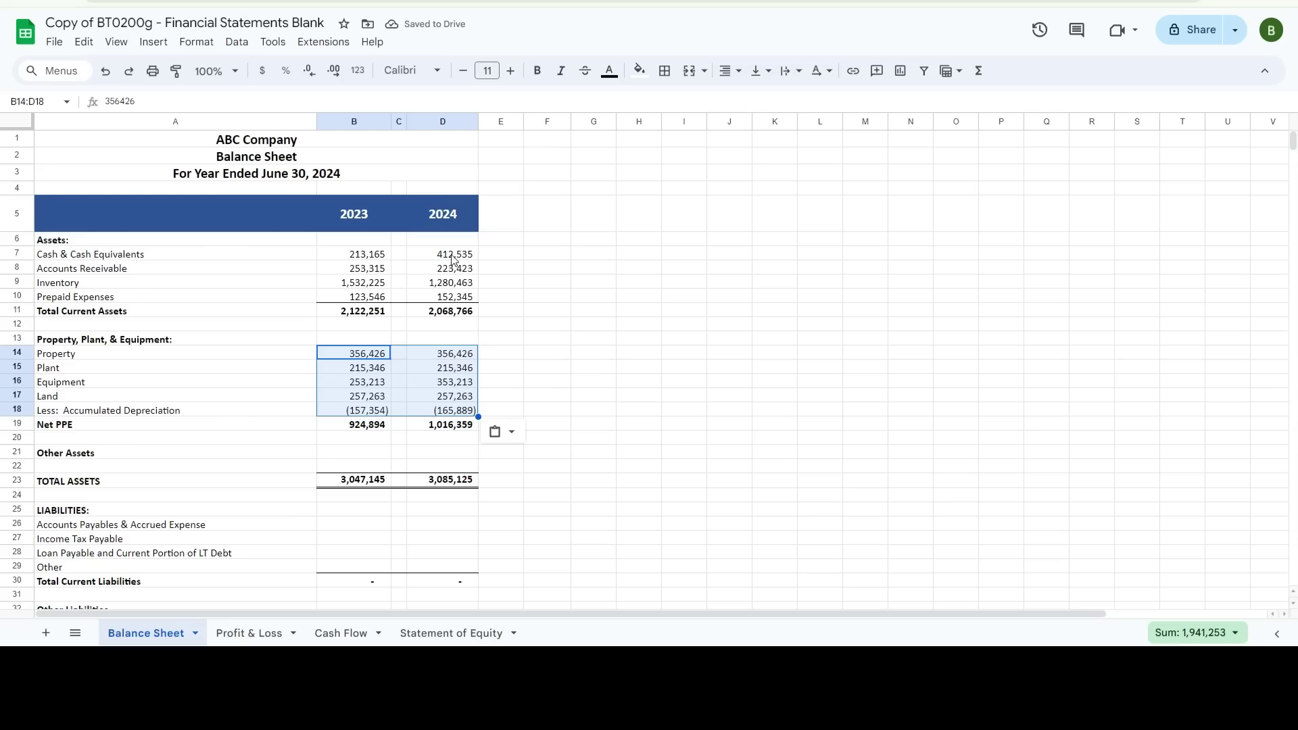
Paste the example's Other Assets row figures into the blank copy
{"action": "key", "text": "ctrl+Tab"}
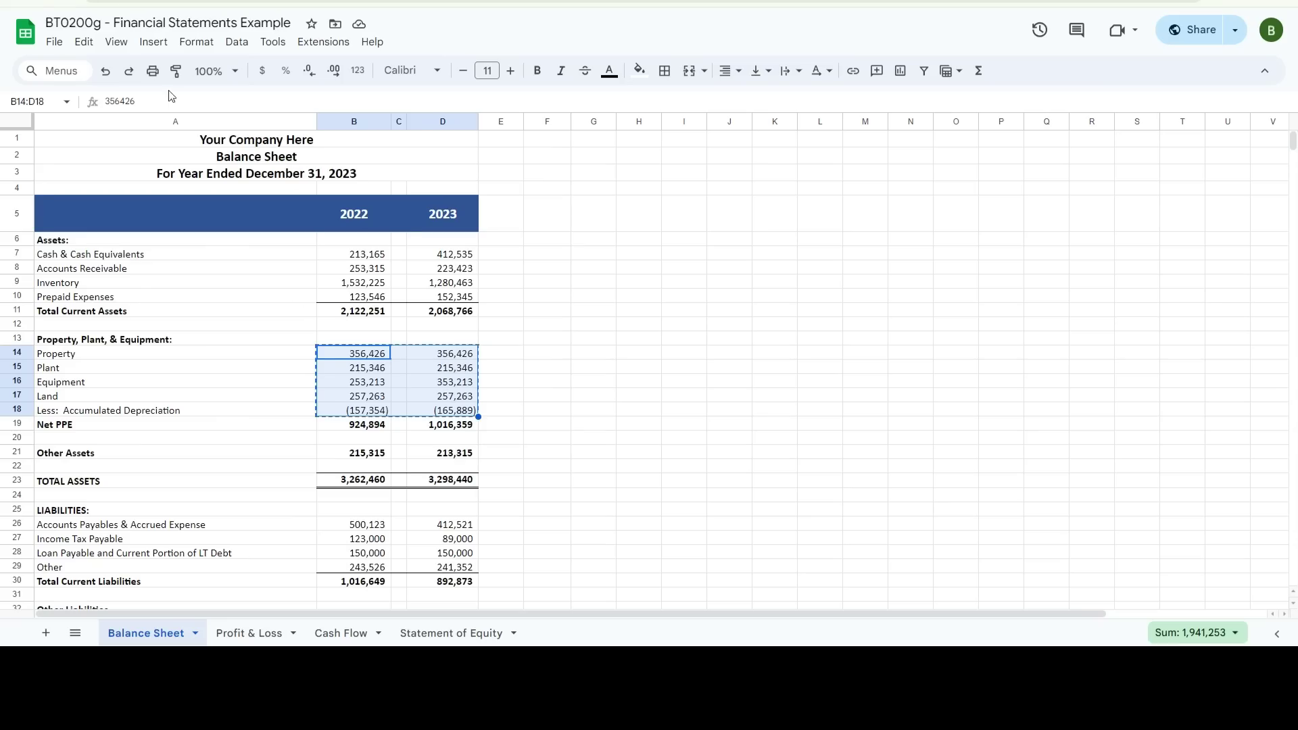
{"action": "left_click", "coordinate": [352, 460]}
{"action": "left_click", "coordinate": [443, 454], "text": "shift"}
{"action": "key", "text": "ctrl+Tab"}
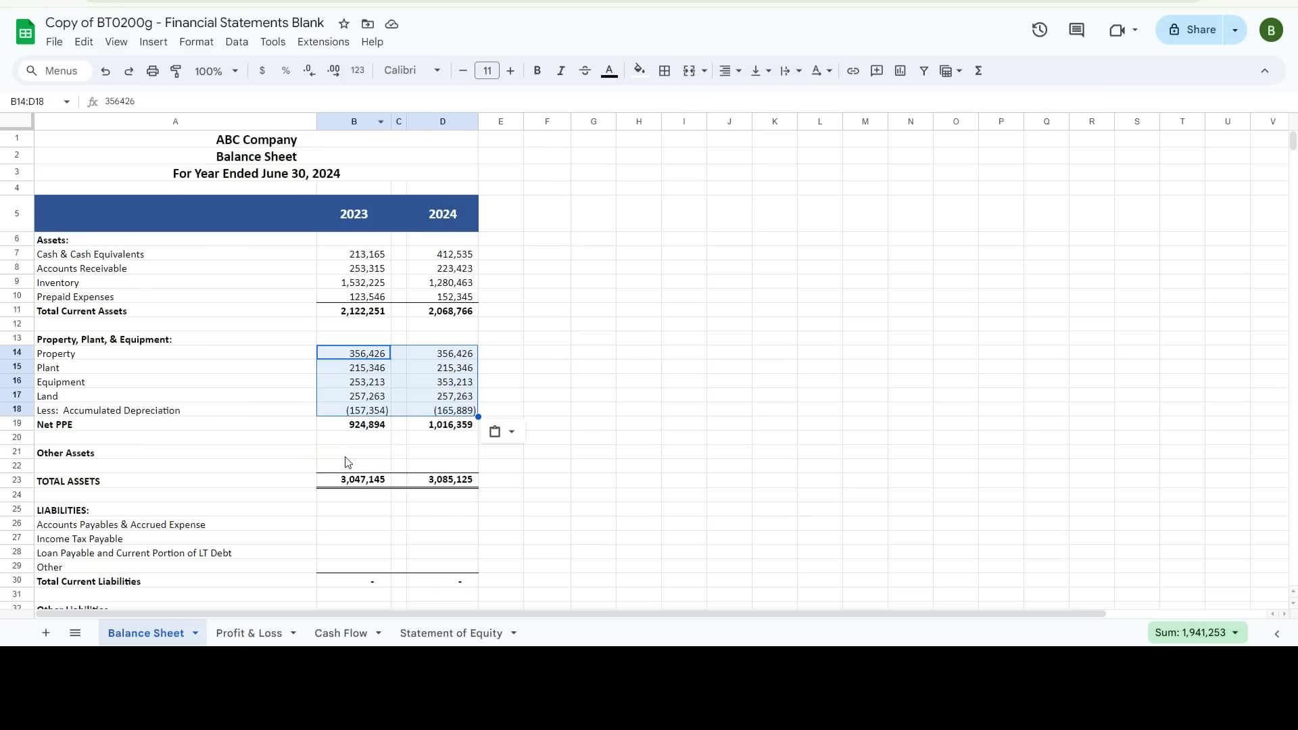
{"action": "left_click", "coordinate": [348, 453]}
{"action": "key", "text": "ctrl+v"}
{"action": "left_click", "coordinate": [252, 467]}
Copy the current liability figures, from Accounts Payables down, into the blank copy
{"action": "key", "text": "ctrl+Tab"}
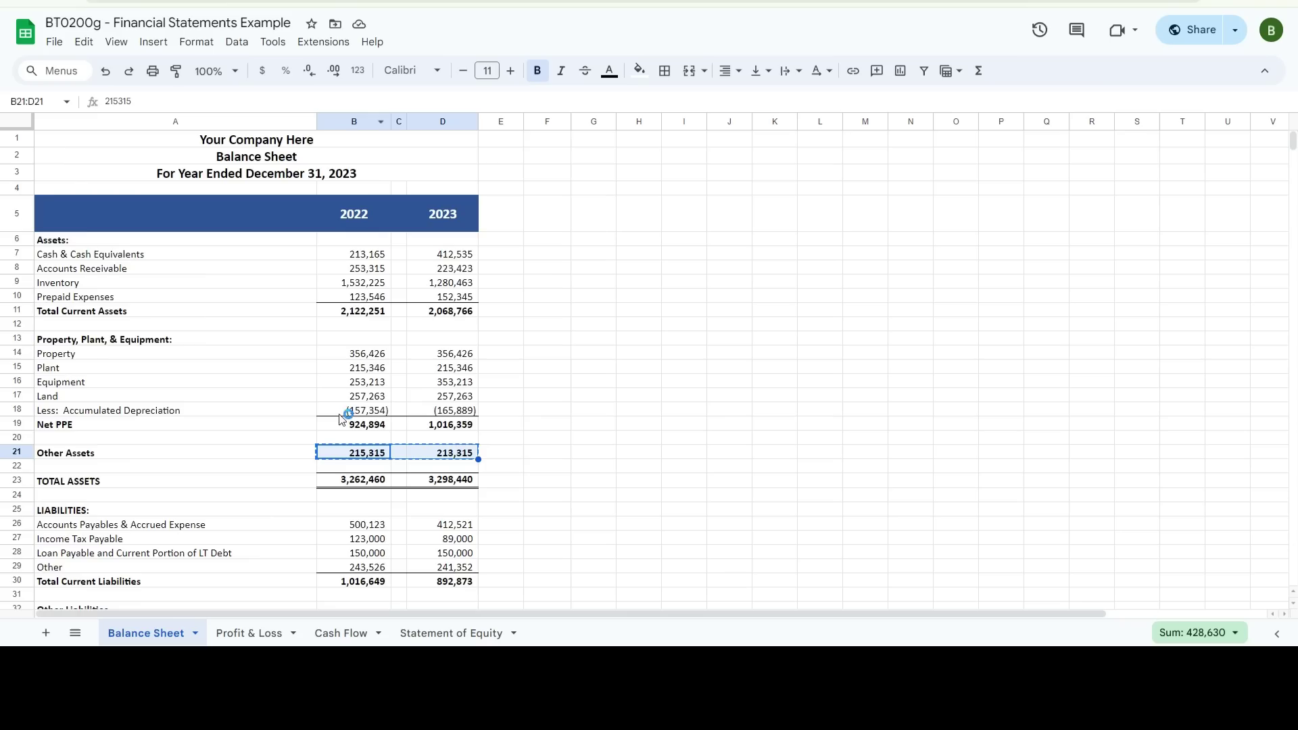
{"action": "scroll", "coordinate": [376, 518], "scroll_direction": "down", "scroll_amount": 3}
{"action": "left_click", "coordinate": [379, 323]}
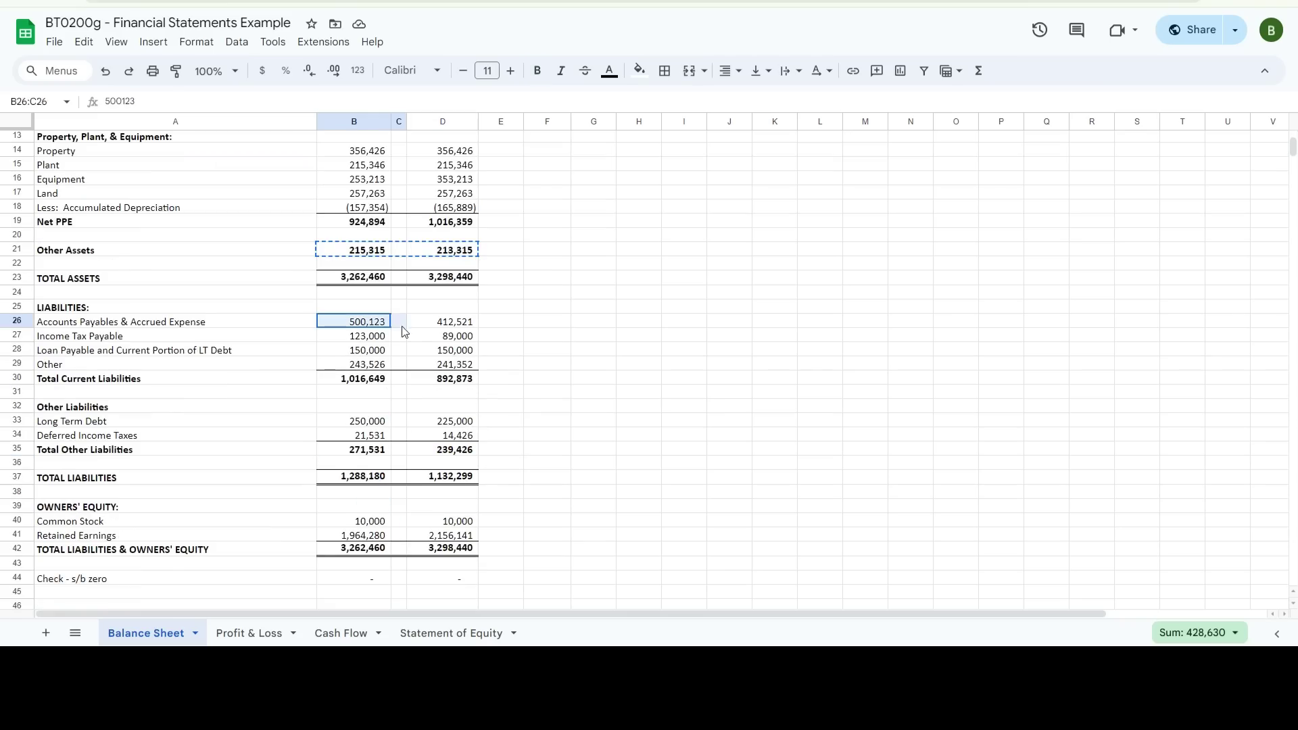
{"action": "left_click", "coordinate": [431, 367], "text": "shift"}
{"action": "key", "text": "ctrl+c"}
{"action": "key", "text": "ctrl+Tab"}
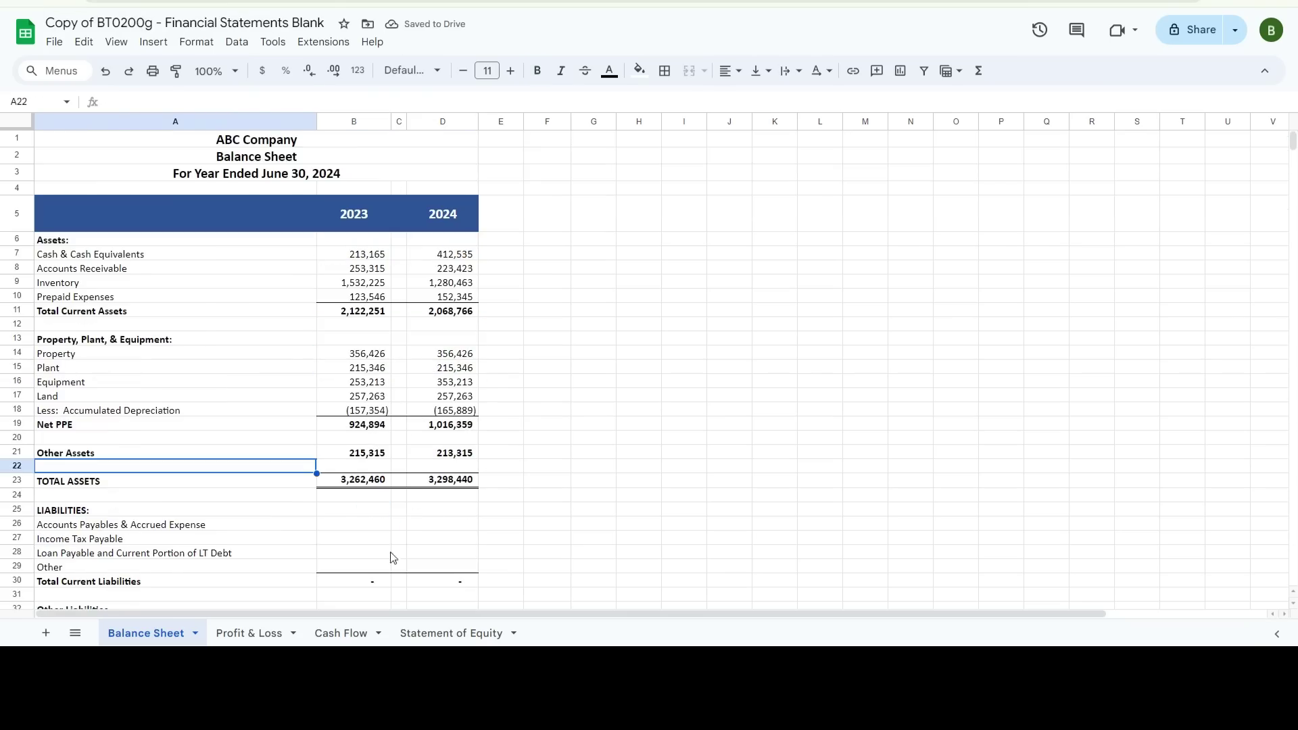
{"action": "scroll", "coordinate": [393, 557], "scroll_direction": "down", "scroll_amount": 3}
{"action": "left_click", "coordinate": [356, 322]}
{"action": "key", "text": "ctrl+v"}
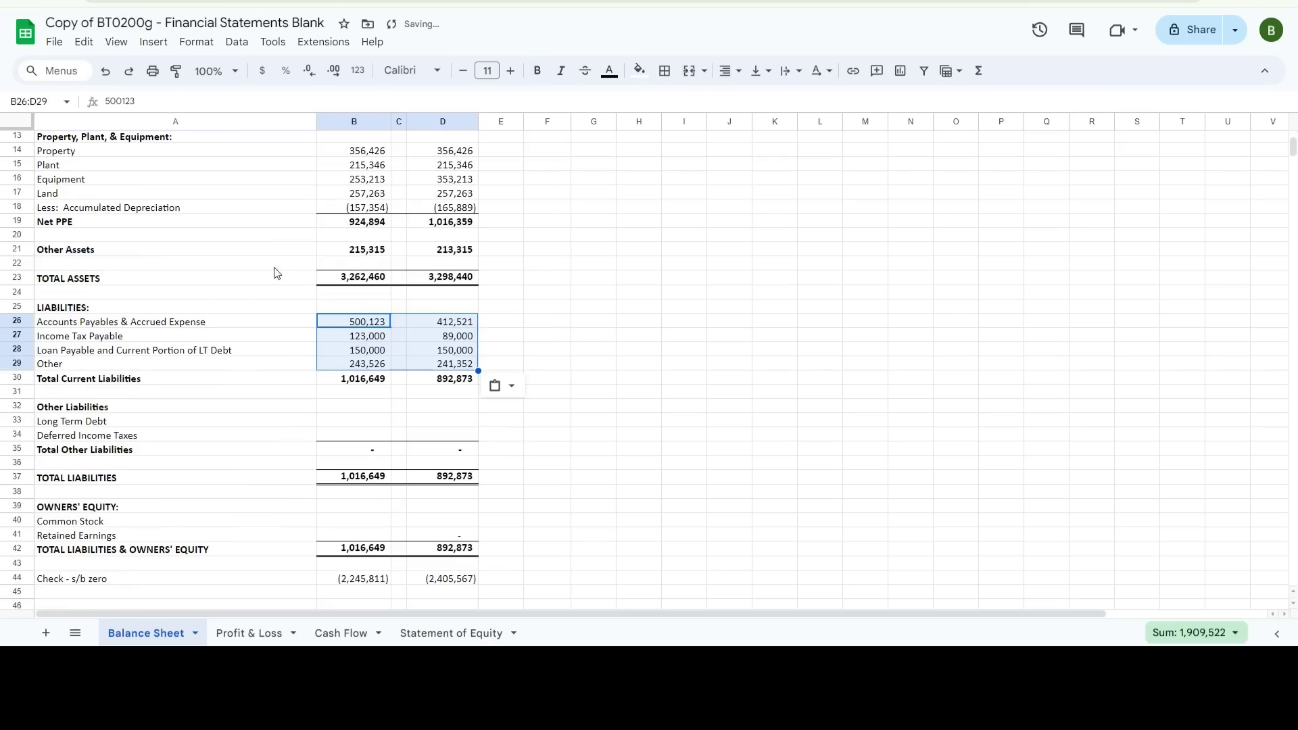
Copy the Long Term Debt and Deferred Income Taxes figures into the blank copy
{"action": "key", "text": "ctrl+shift+Tab"}
{"action": "left_click_drag", "start_coordinate": [372, 422], "coordinate": [446, 436]}
{"action": "key", "text": "ctrl+c"}
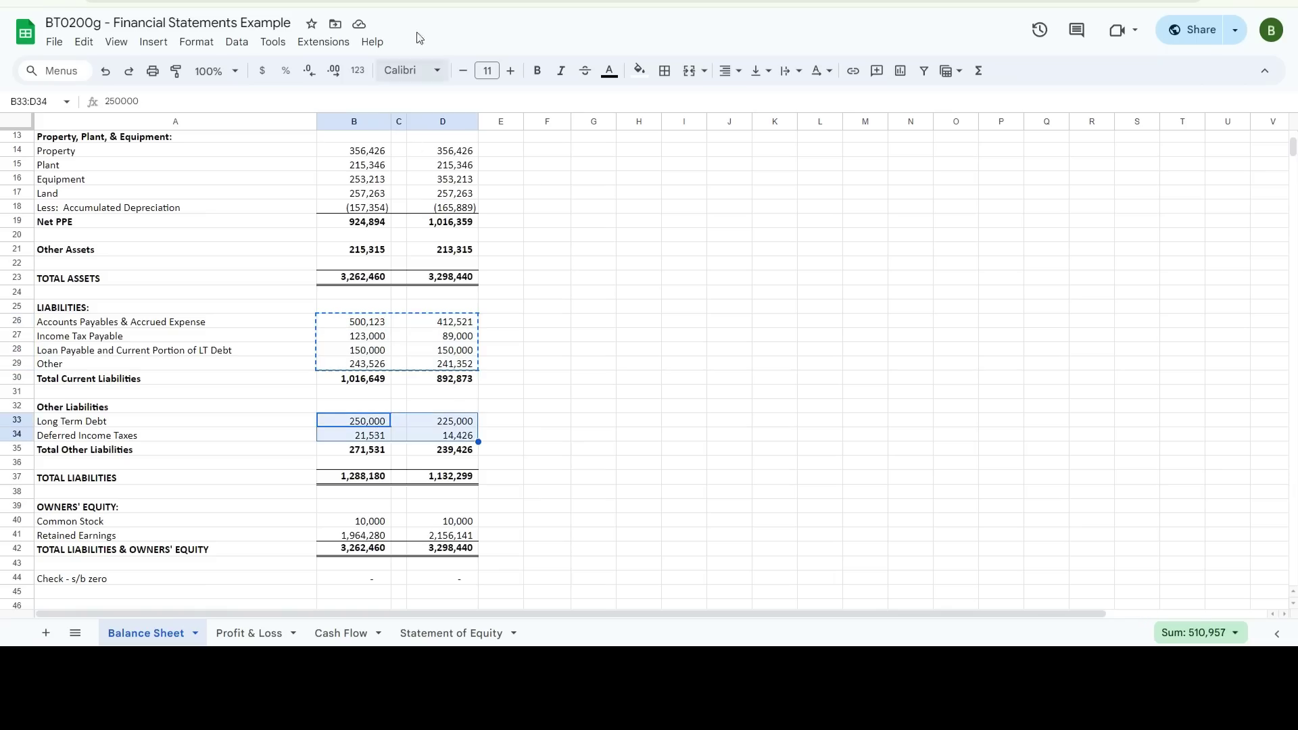
{"action": "key", "text": "ctrl+Tab"}
{"action": "left_click", "coordinate": [371, 422]}
{"action": "key", "text": "ctrl+v"}
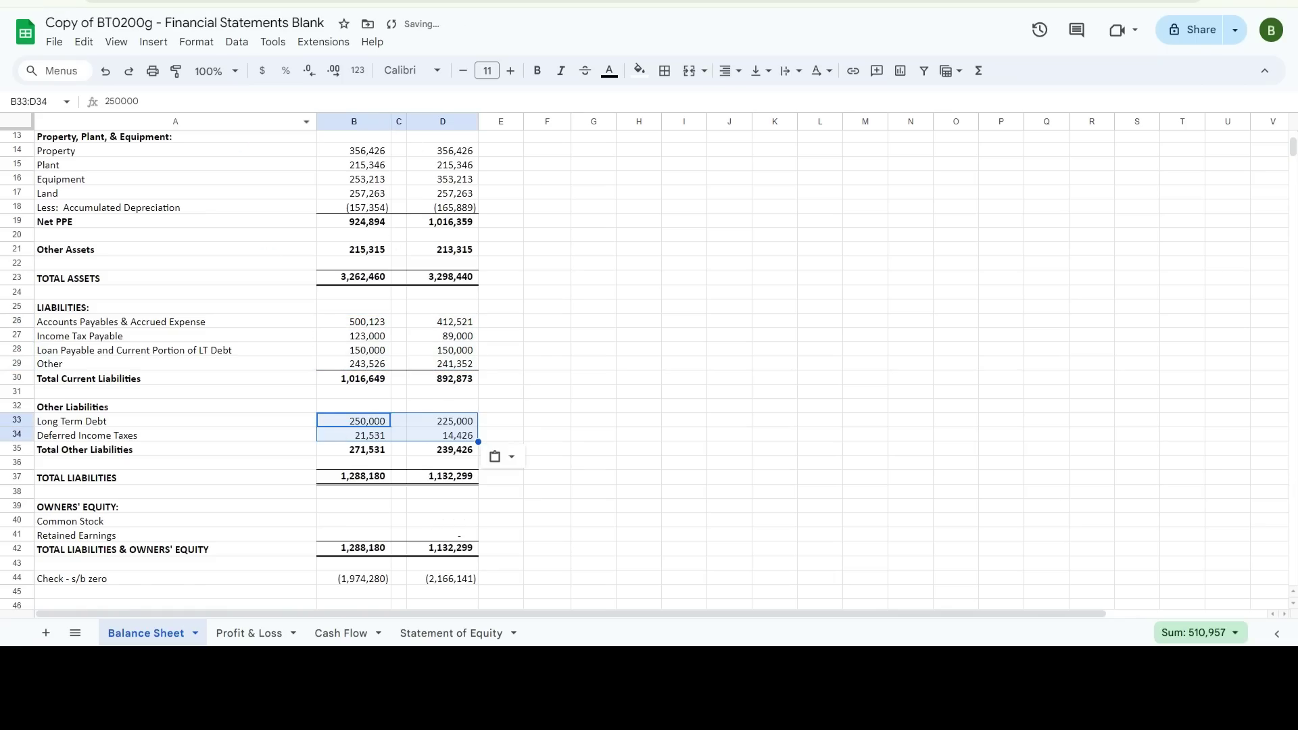
Paste the example's Common Stock figures into the blank copy, then undo that paste
{"action": "key", "text": "ctrl+shift+Tab"}
{"action": "scroll", "coordinate": [350, 479], "scroll_direction": "down", "scroll_amount": 3}
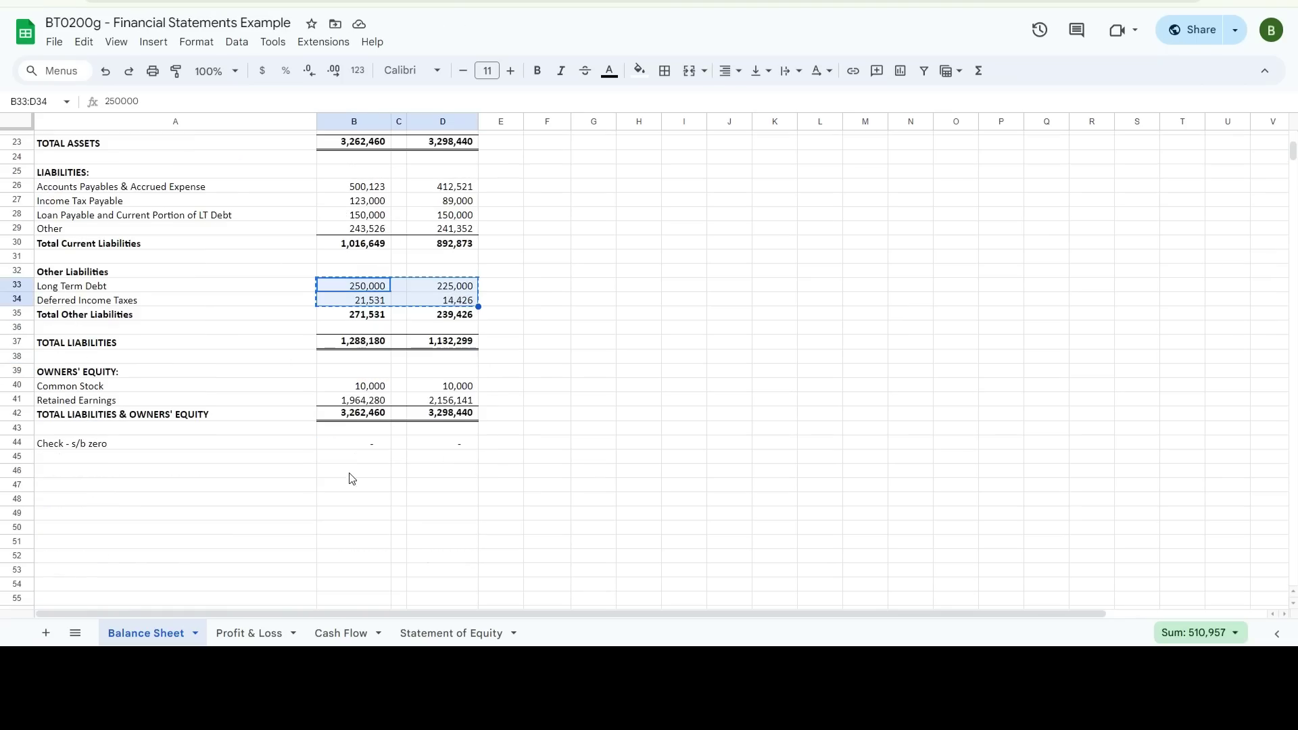
{"action": "left_click", "coordinate": [340, 390]}
{"action": "left_click", "coordinate": [443, 388], "text": "shift"}
{"action": "key", "text": "ctrl+c"}
{"action": "key", "text": "ctrl+Tab"}
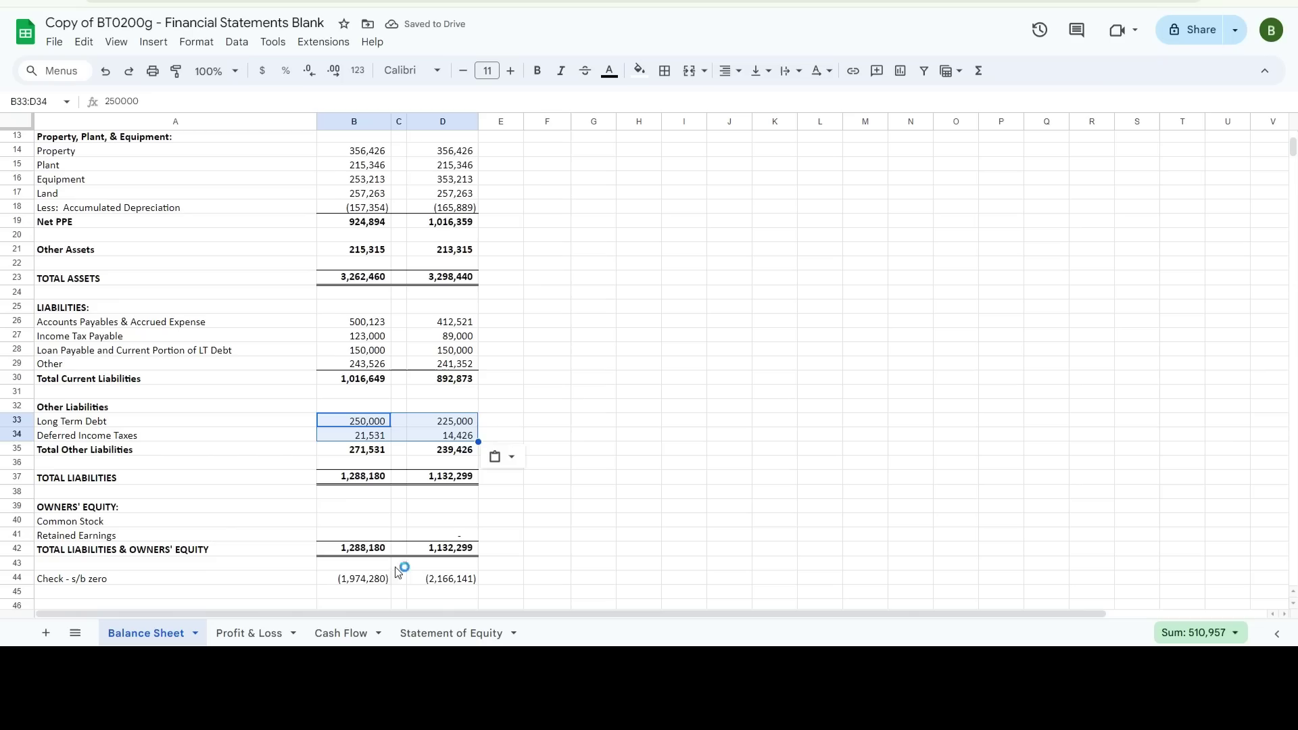
{"action": "left_click", "coordinate": [355, 520]}
{"action": "key", "text": "ctrl+v"}
{"action": "key", "text": "ctrl+z"}
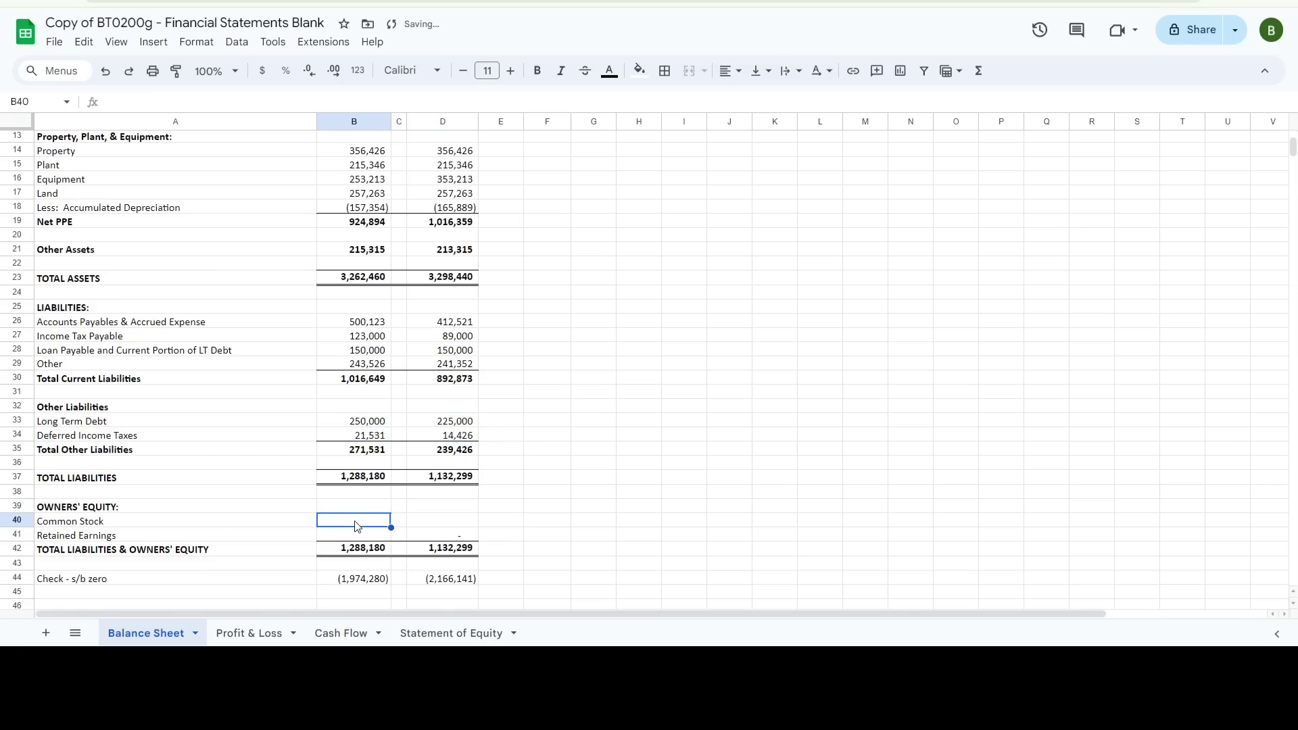
Re-paste Common Stock of 10,000 and review the balance check, total assets and total liabilities-and-equity formulas
{"action": "key", "text": "ctrl+v"}
{"action": "left_click", "coordinate": [546, 579]}
{"action": "scroll", "coordinate": [361, 514], "scroll_direction": "down", "scroll_amount": 2}
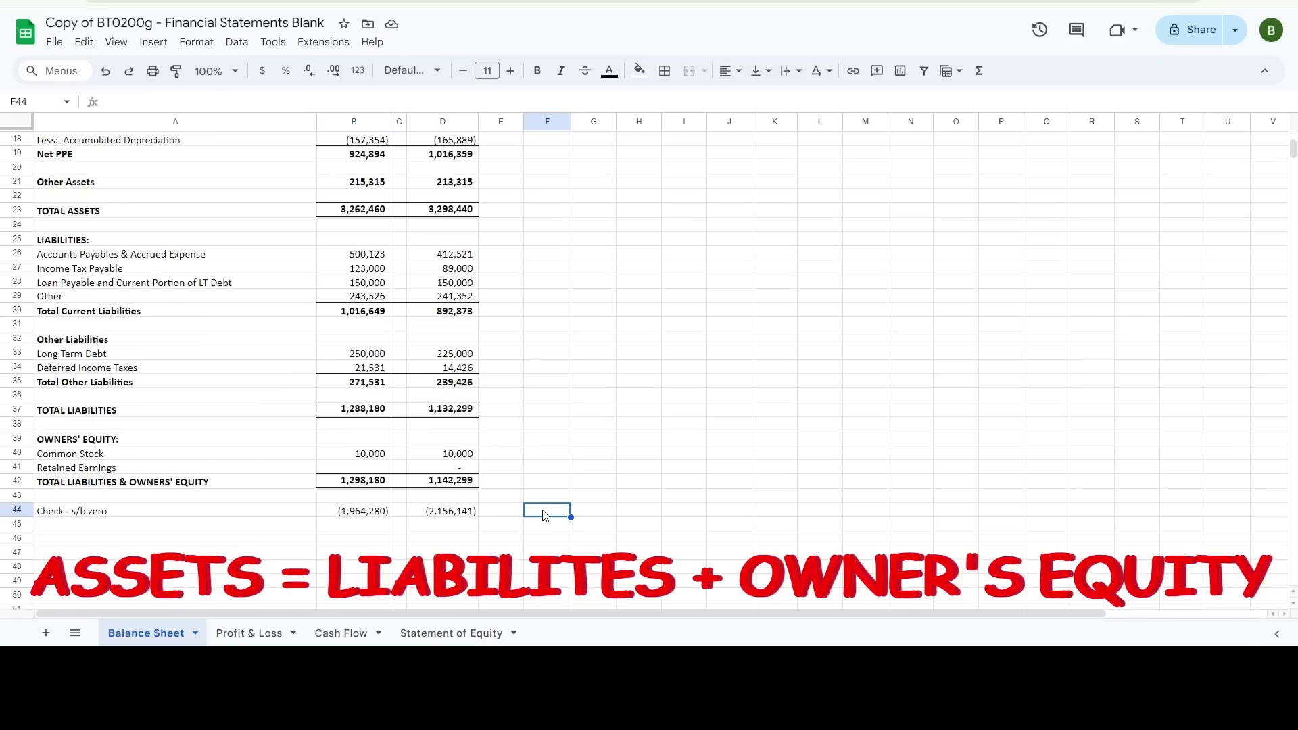
{"action": "left_click", "coordinate": [362, 514]}
{"action": "left_click", "coordinate": [433, 508]}
{"action": "key", "text": "Left"}
{"action": "key", "text": "Left"}
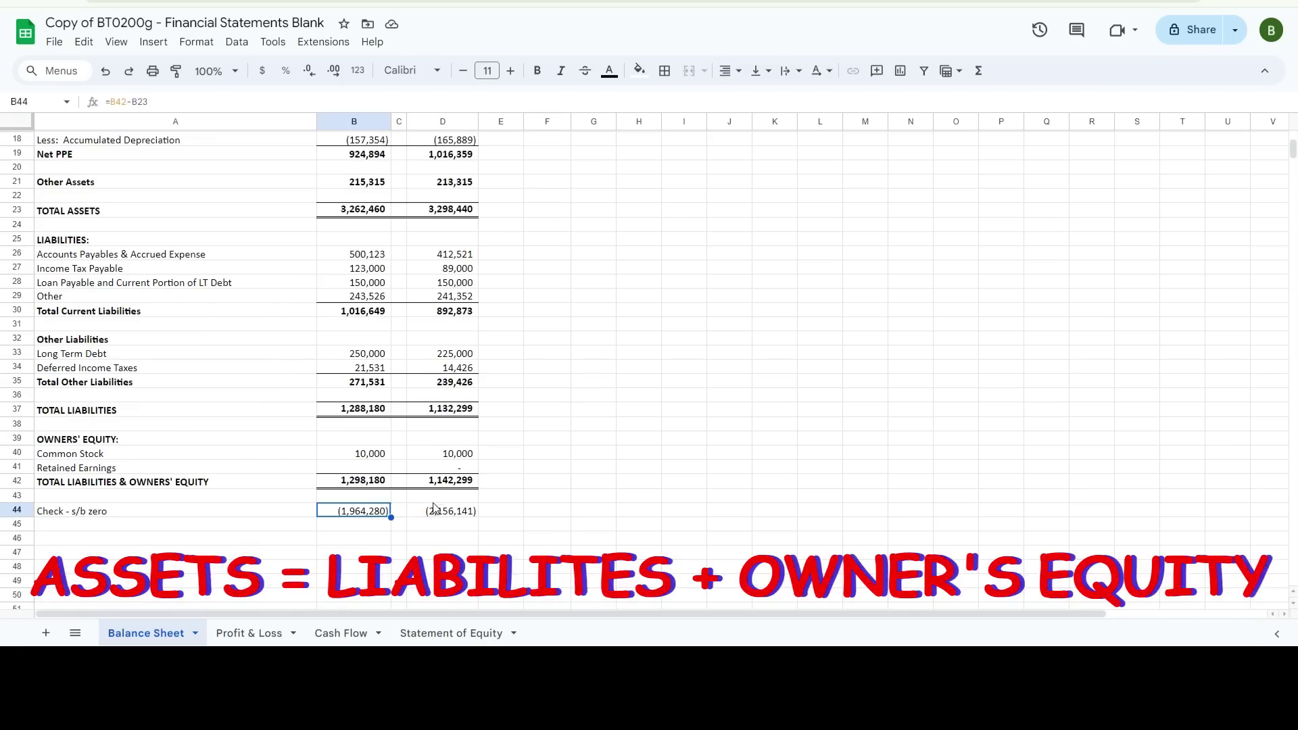
{"action": "left_click", "coordinate": [433, 508]}
{"action": "left_click", "coordinate": [365, 212]}
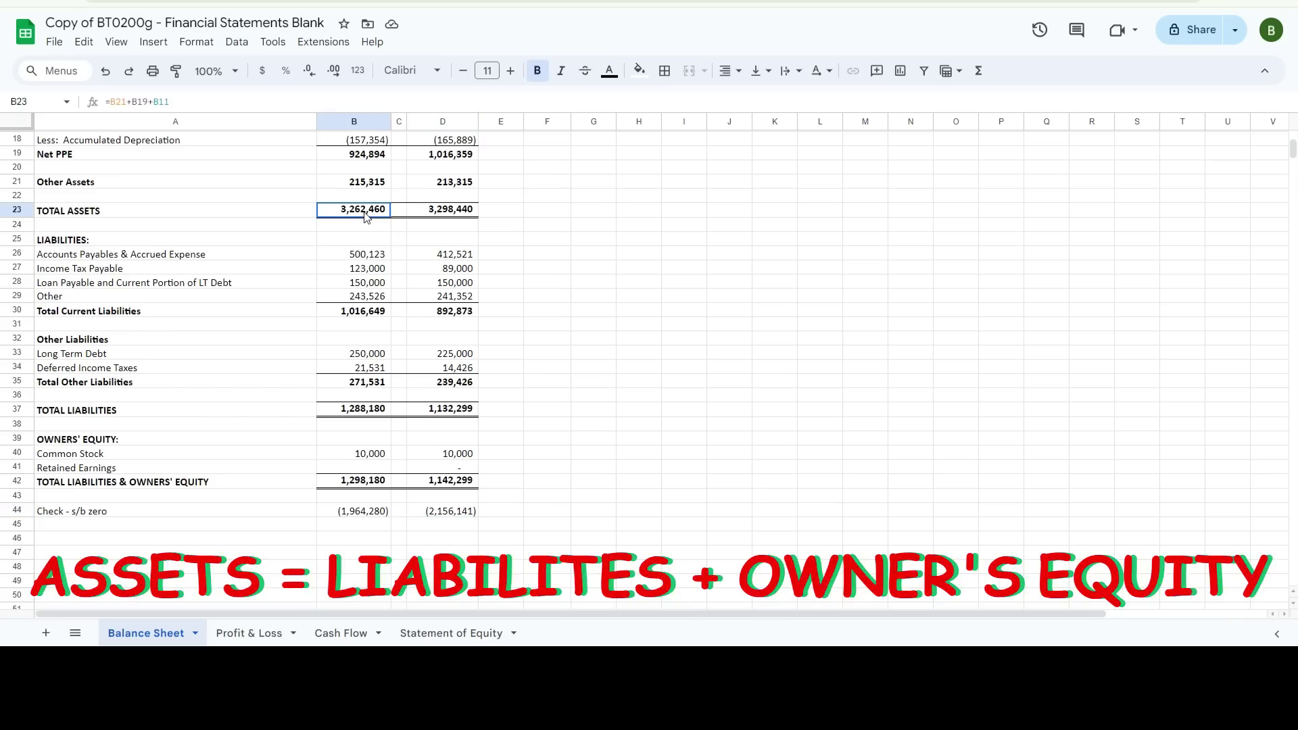
{"action": "left_click", "coordinate": [358, 395]}
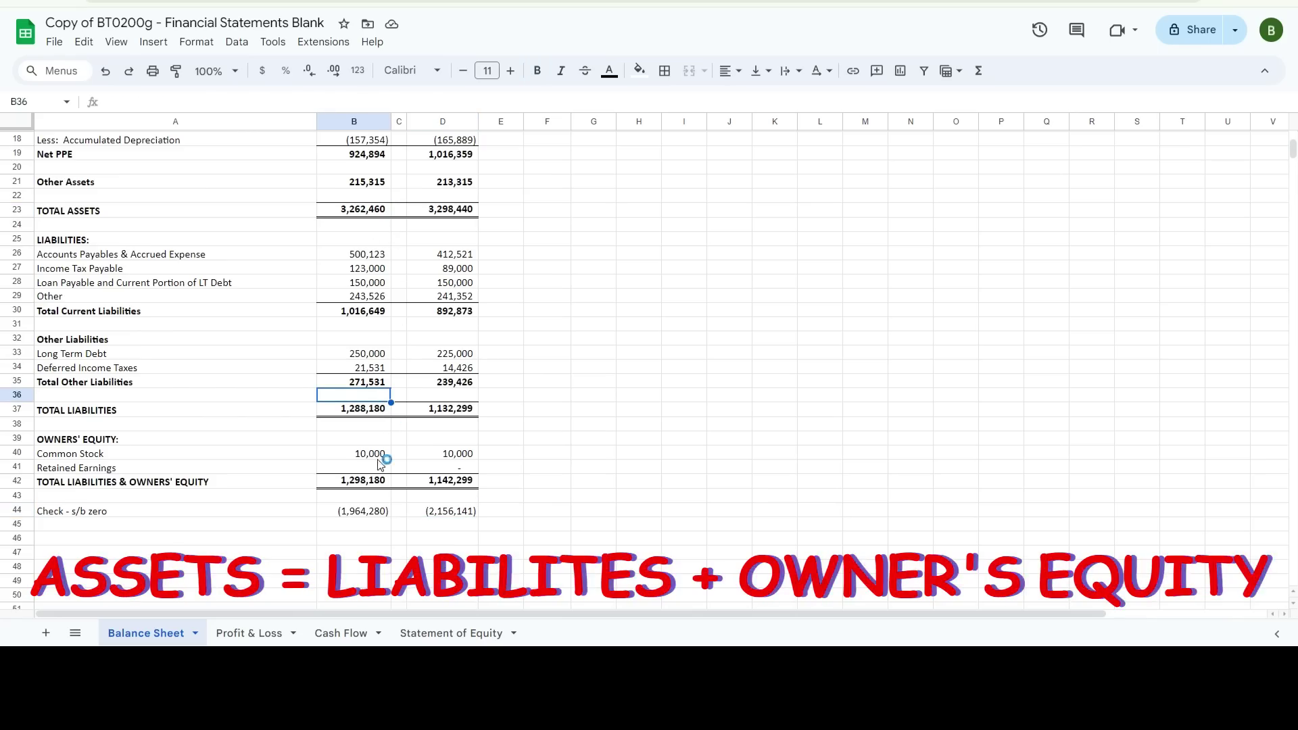
{"action": "left_click", "coordinate": [368, 481]}
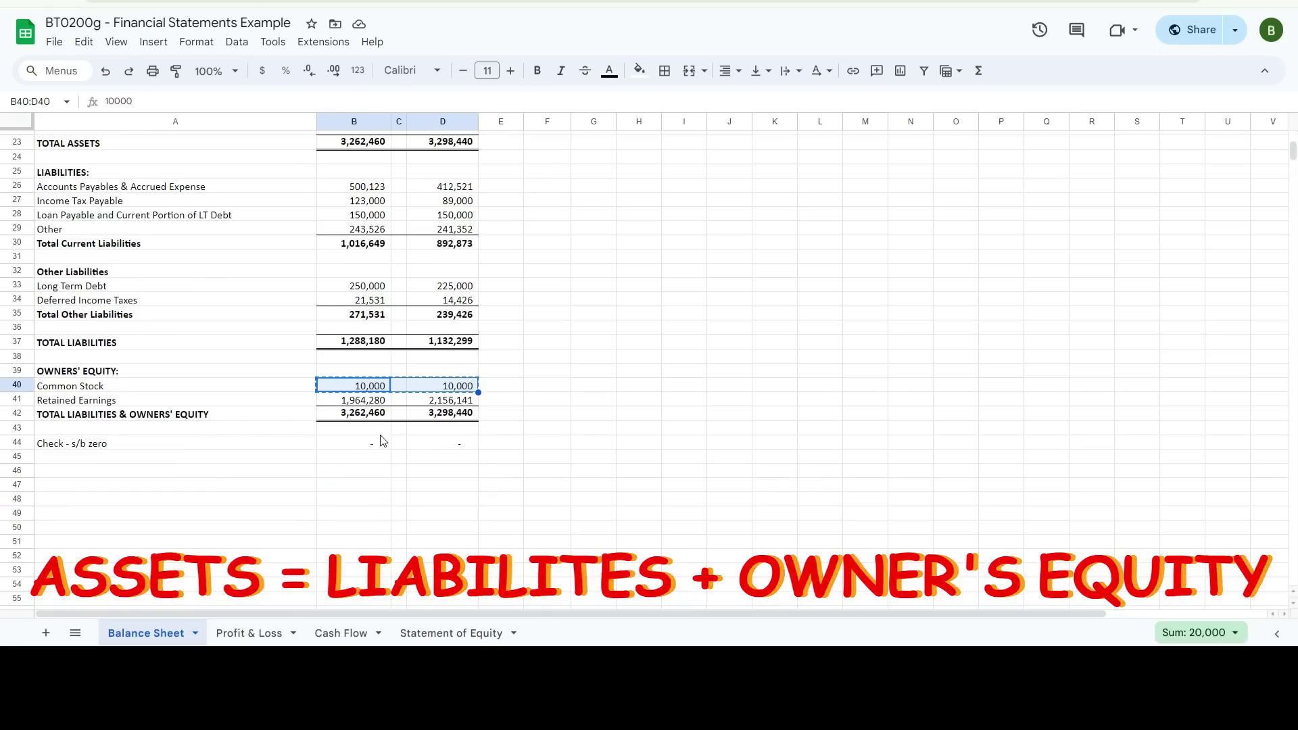
Paste 1,964,280 into the 2022 Retained Earnings cell and review the 2024 Retained Earnings formula
{"action": "key", "text": "ctrl+c"}
{"action": "left_click", "coordinate": [362, 401]}
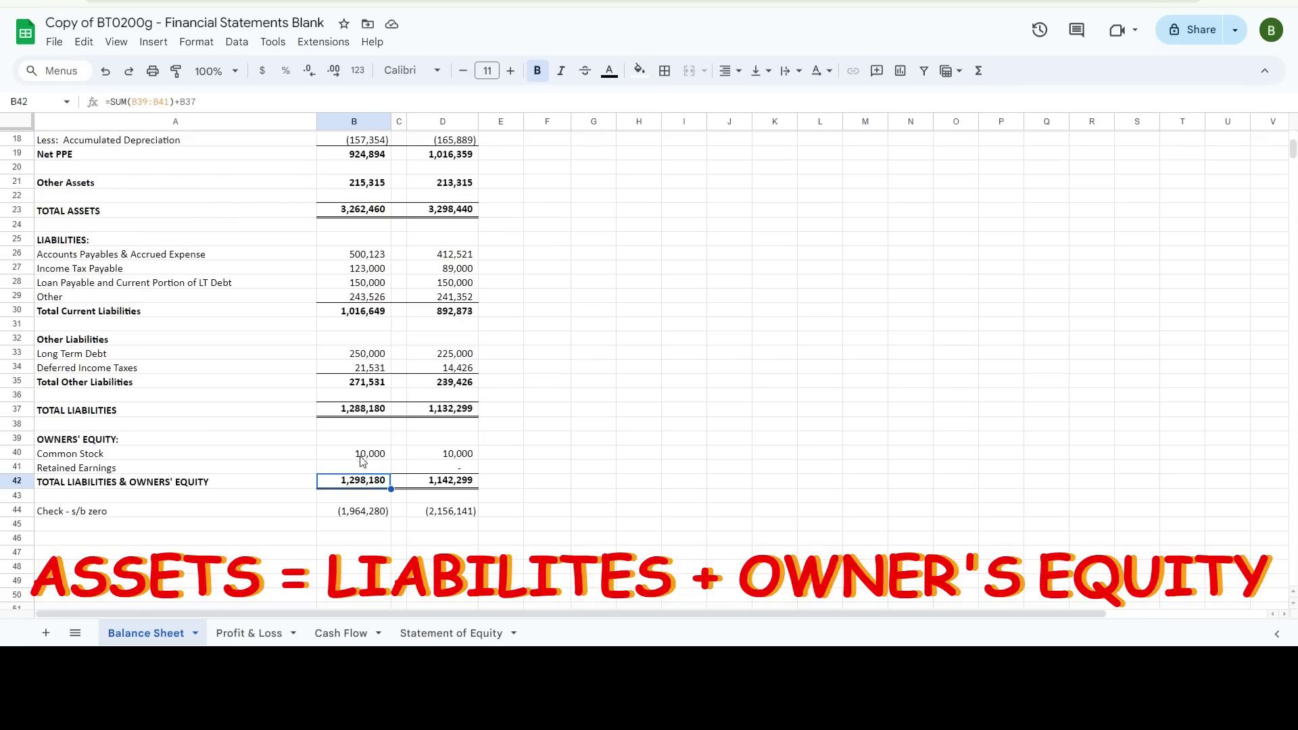
{"action": "left_click", "coordinate": [362, 453]}
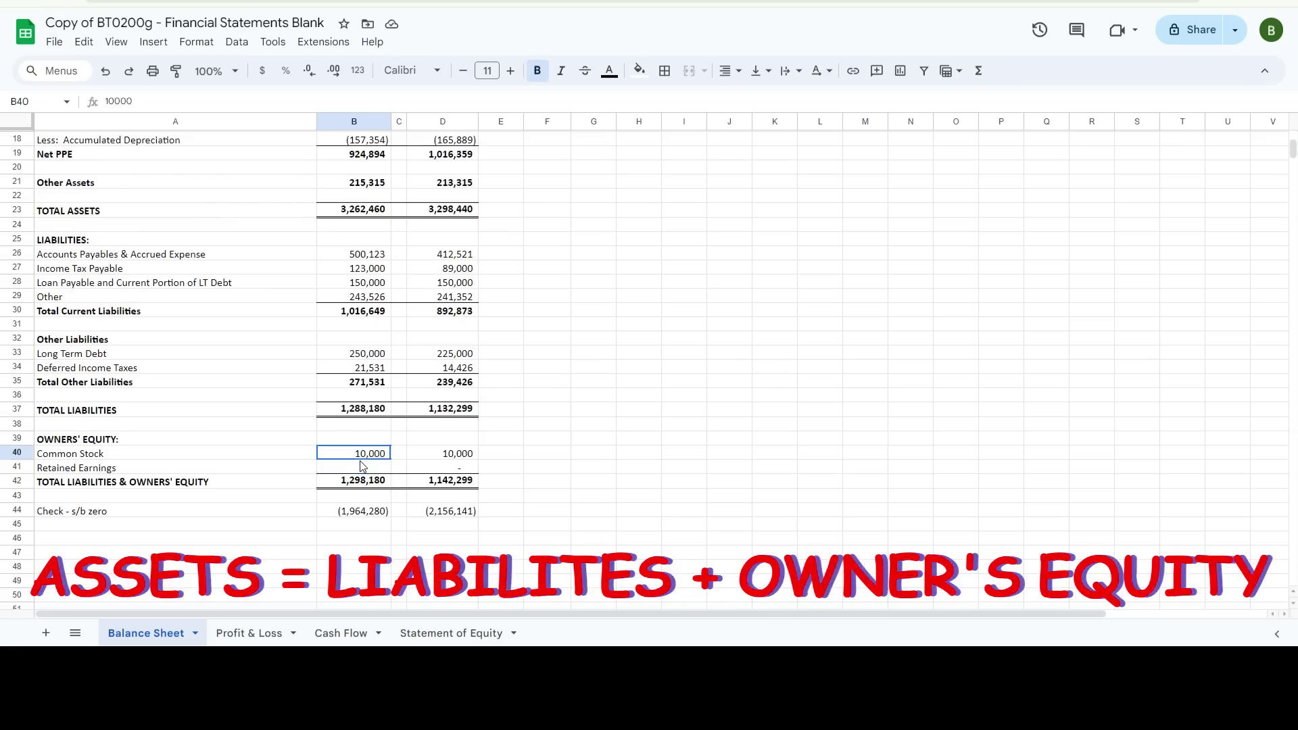
{"action": "left_click", "coordinate": [362, 466]}
{"action": "key", "text": "ctrl+v"}
{"action": "left_click", "coordinate": [451, 469]}
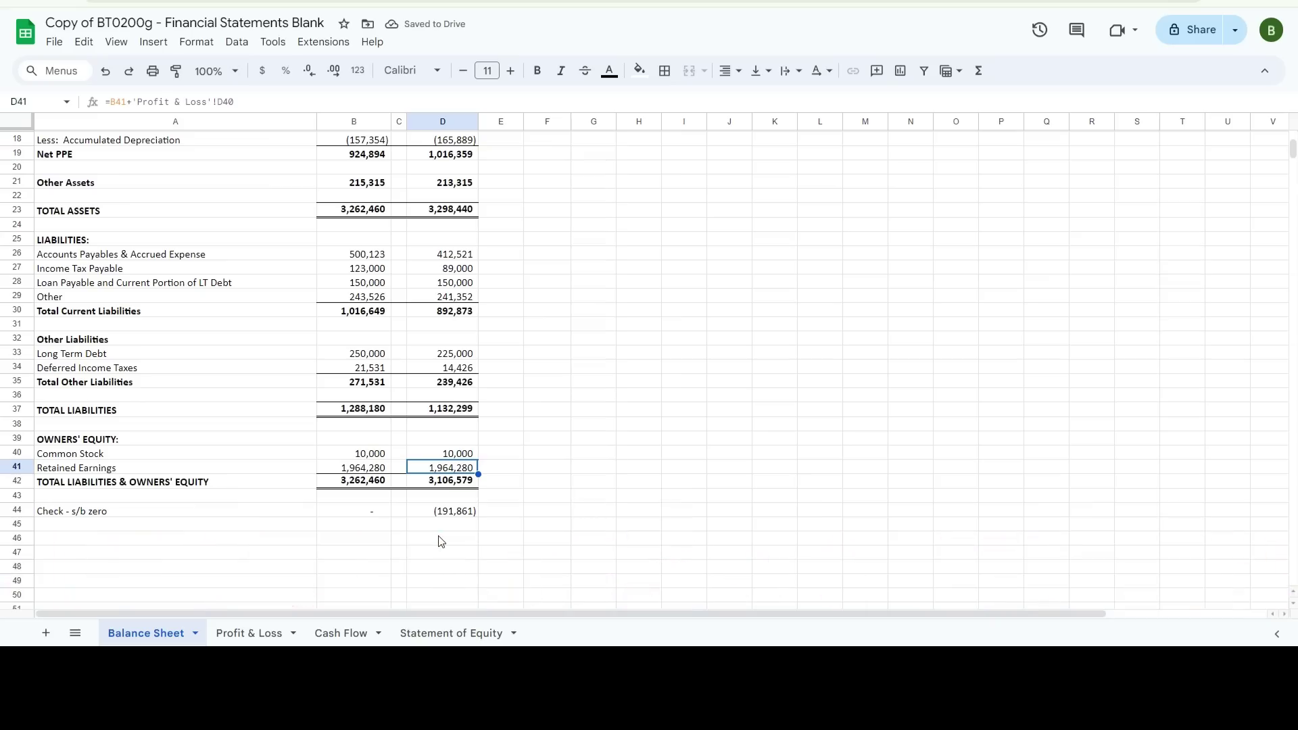
{"action": "key", "text": "Left"}
{"action": "key", "text": "Left"}
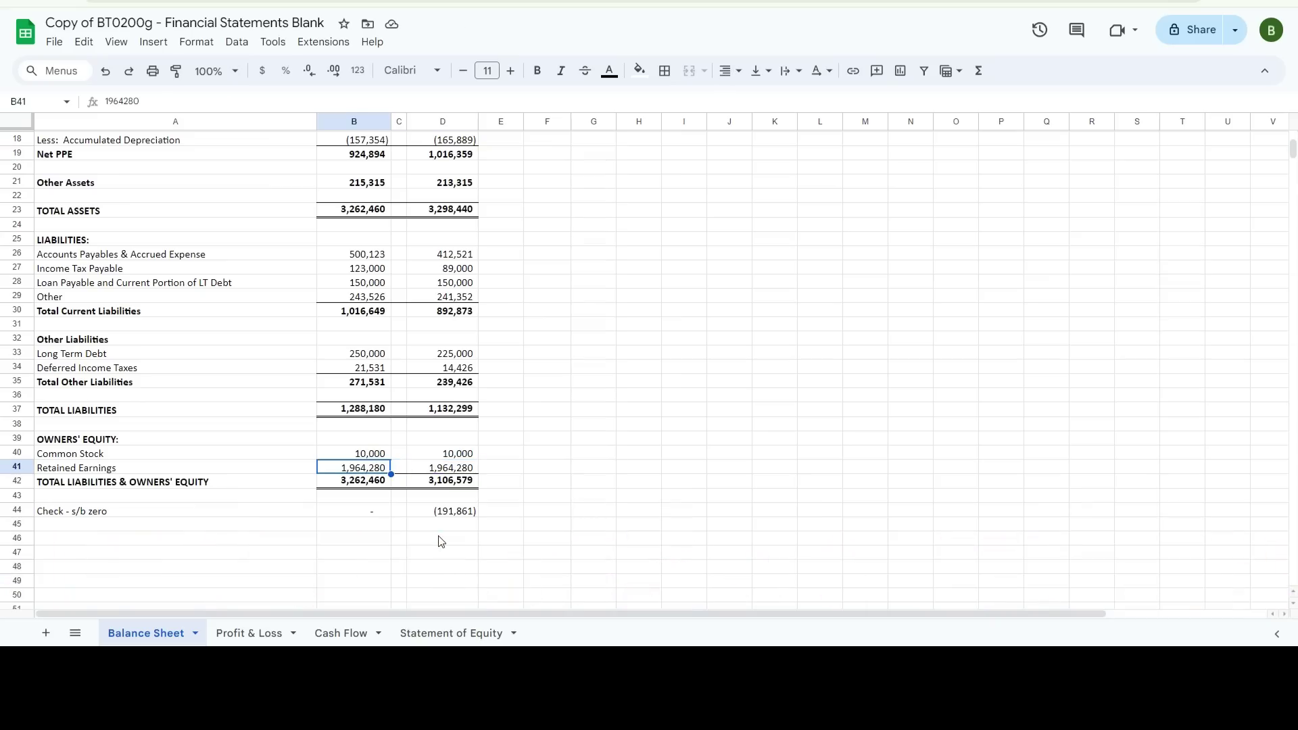
Trace the 2024 Net Profit into Retained Earnings and the (191,861) 2024 balance check
{"action": "left_click", "coordinate": [257, 632]}
{"action": "scroll", "coordinate": [336, 463], "scroll_direction": "down", "scroll_amount": 5}
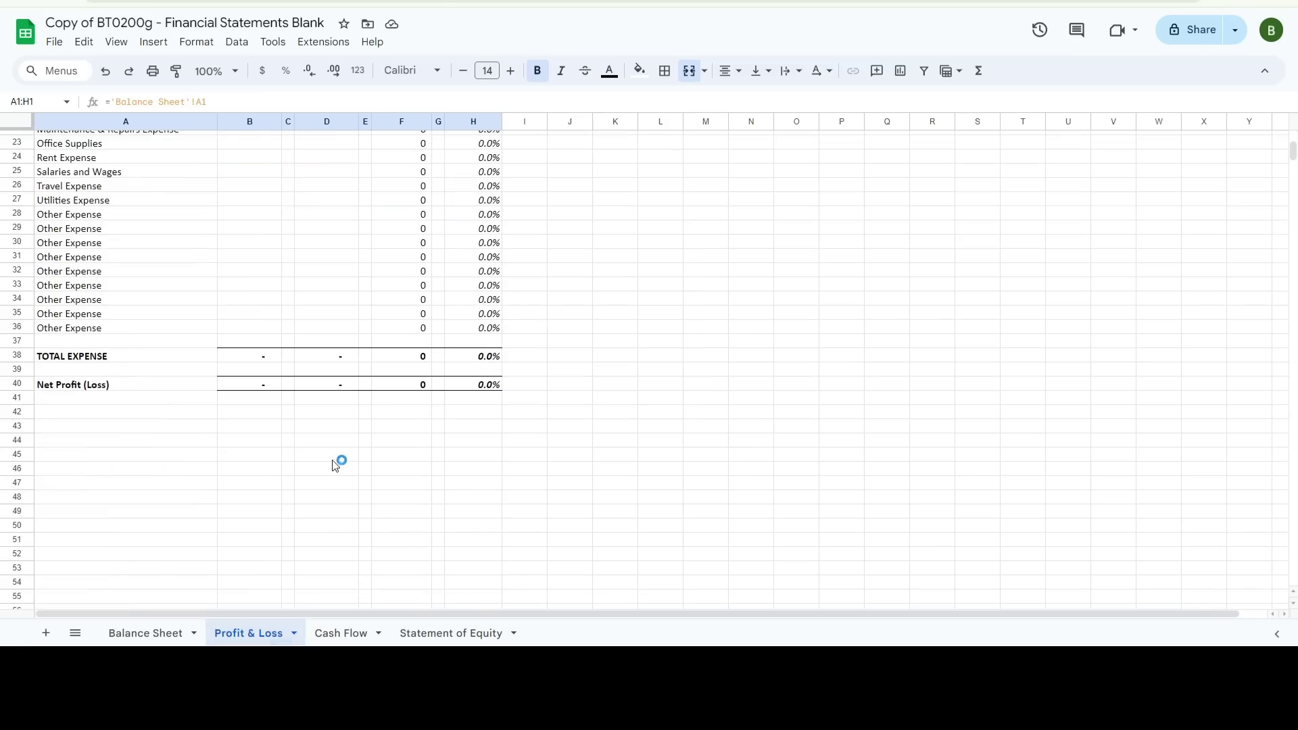
{"action": "left_click", "coordinate": [328, 392]}
{"action": "left_click", "coordinate": [152, 633]}
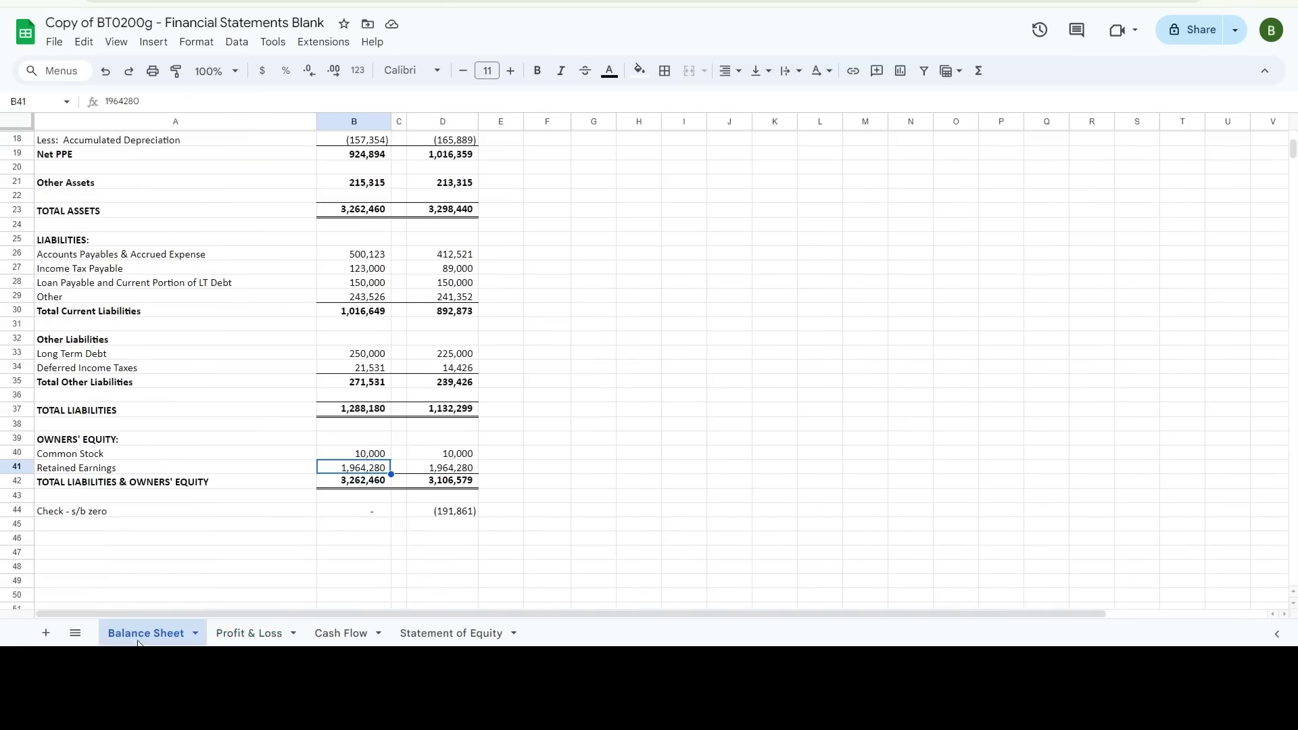
{"action": "left_click", "coordinate": [456, 469]}
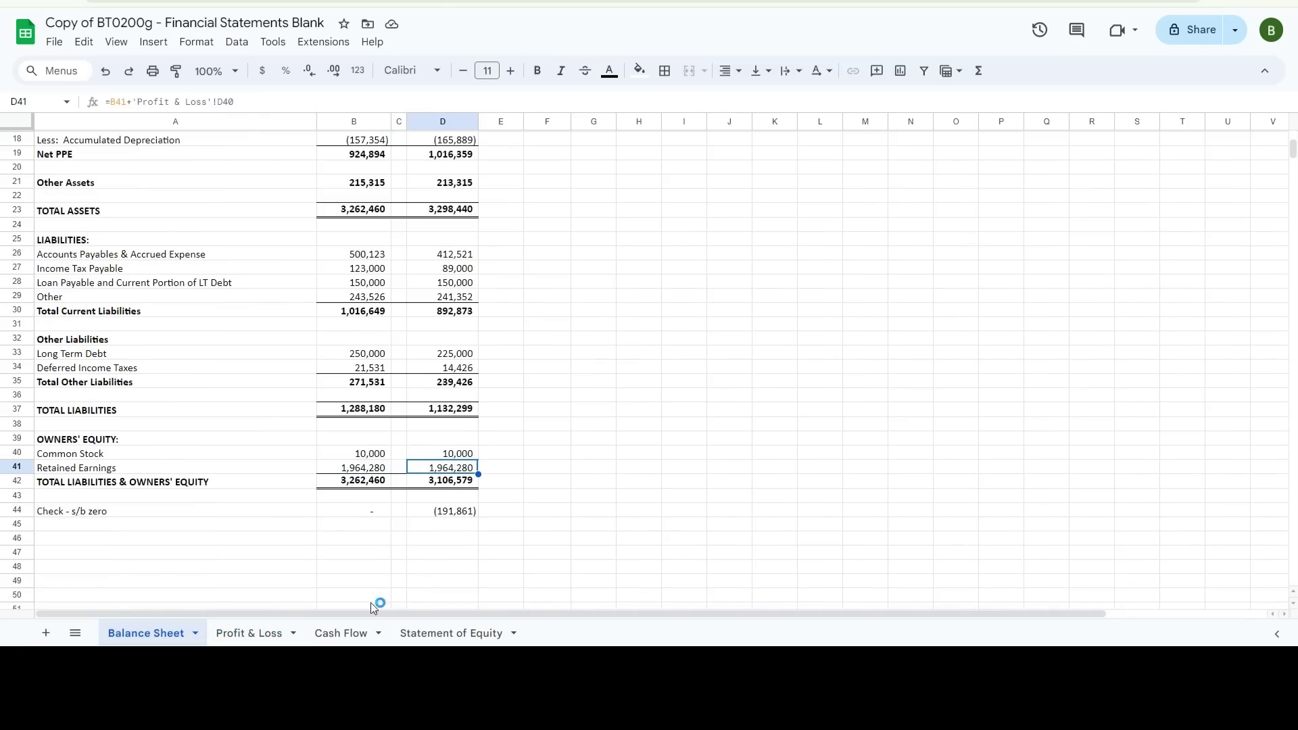
{"action": "left_click", "coordinate": [249, 632]}
{"action": "scroll", "coordinate": [345, 338], "scroll_direction": "up", "scroll_amount": 5}
{"action": "scroll", "coordinate": [361, 475], "scroll_direction": "down", "scroll_amount": 5}
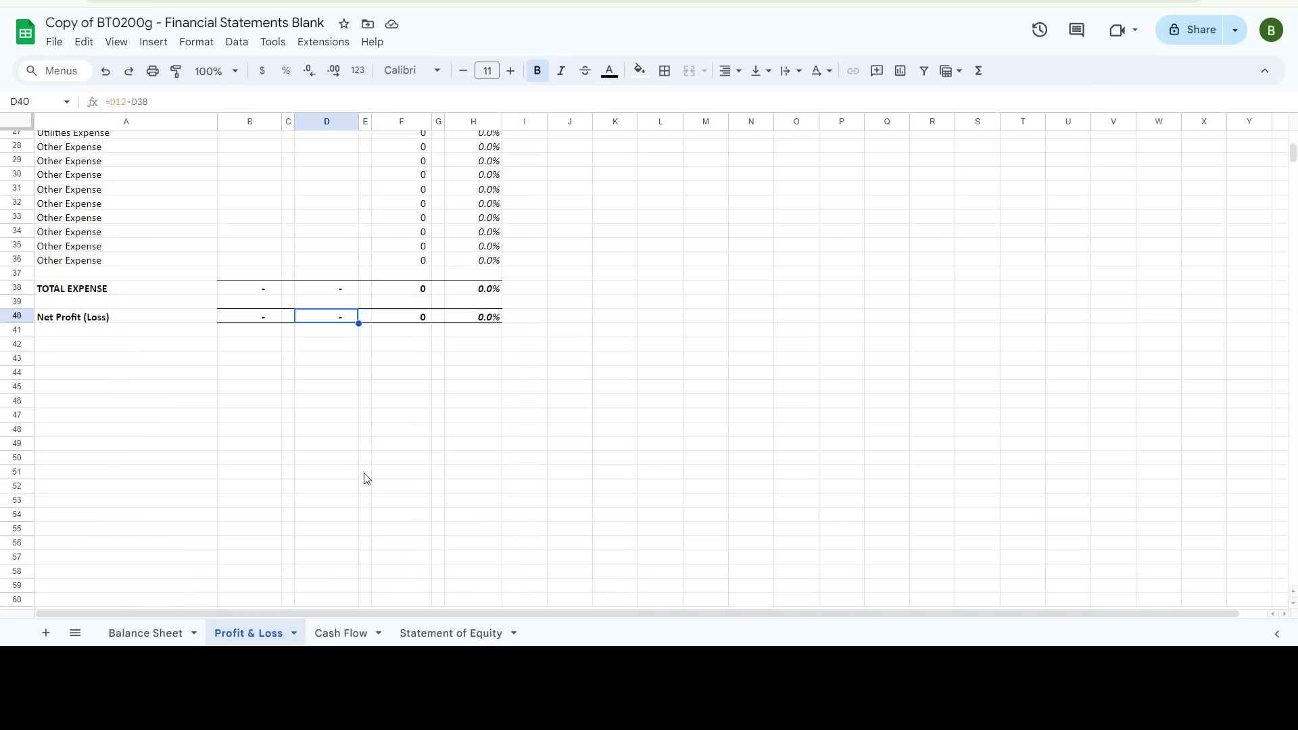
{"action": "scroll", "coordinate": [361, 470], "scroll_direction": "up", "scroll_amount": 5}
{"action": "scroll", "coordinate": [362, 379], "scroll_direction": "down", "scroll_amount": 5}
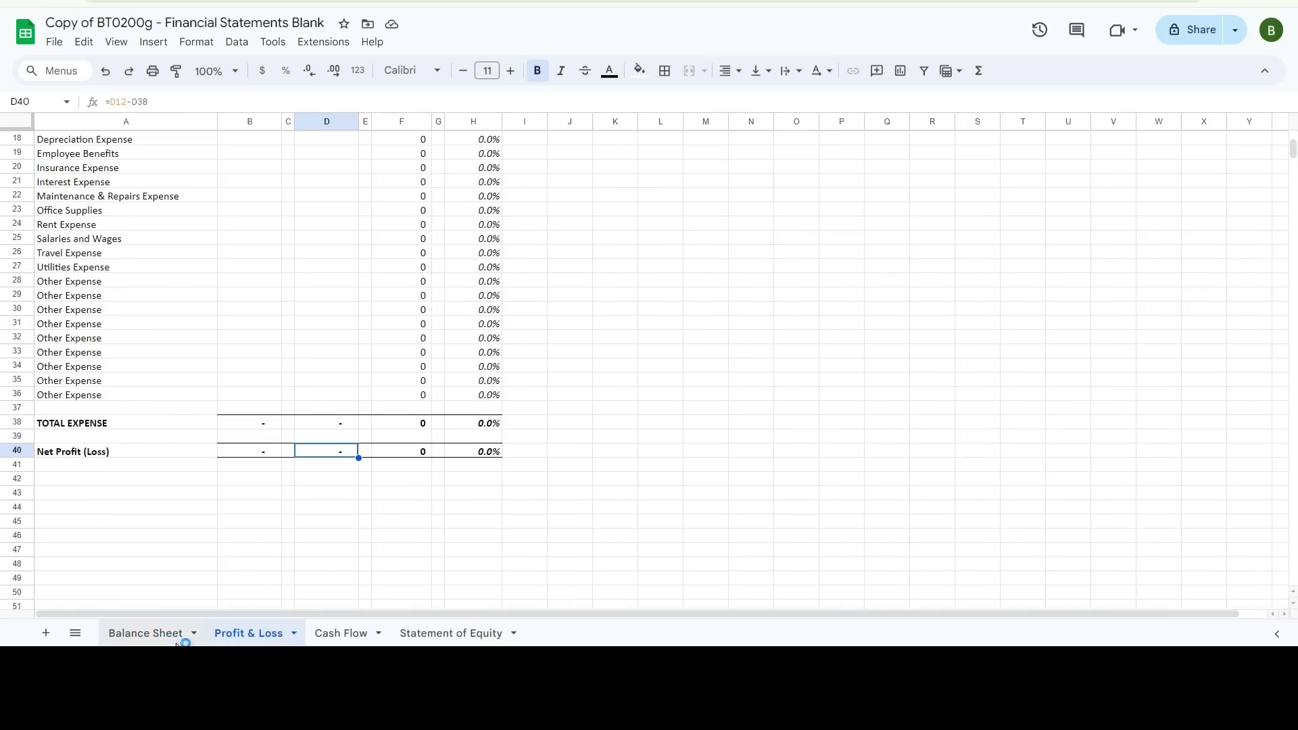
{"action": "left_click", "coordinate": [156, 633]}
{"action": "left_click", "coordinate": [455, 513]}
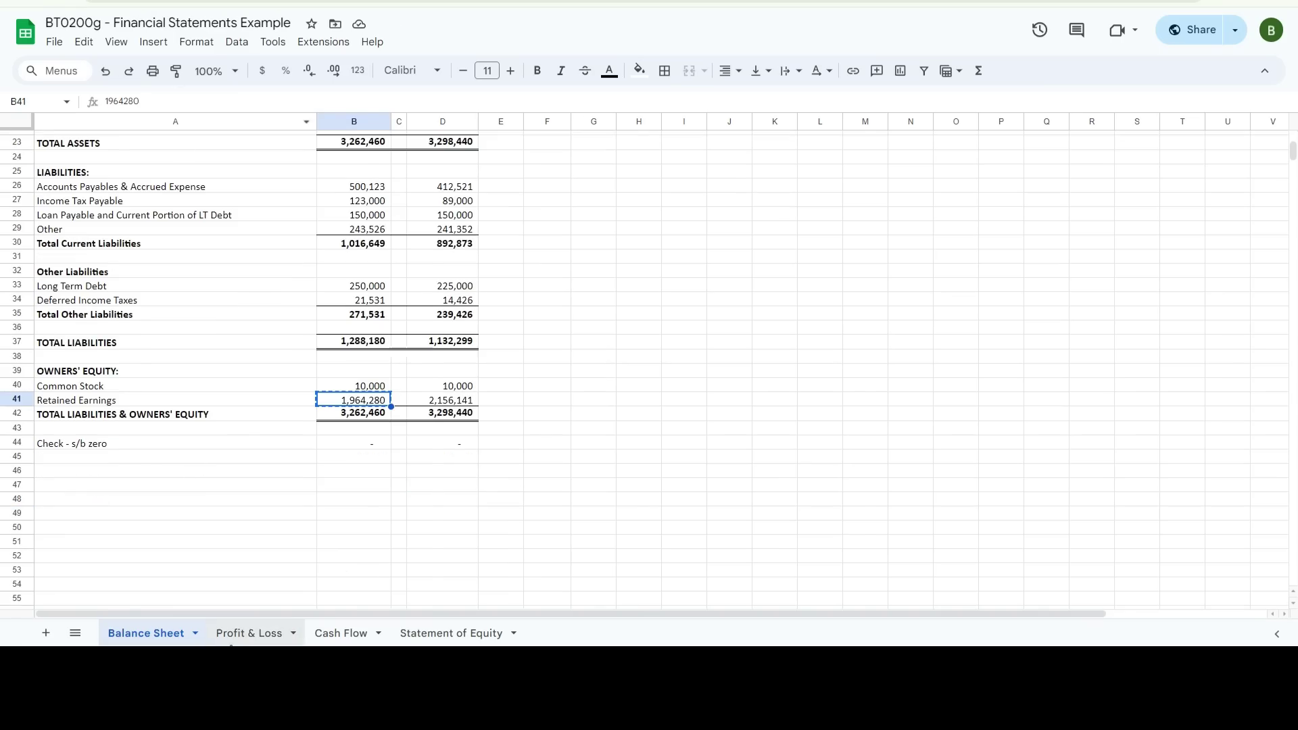
Check the Net Profit figure on the example's Profit & Loss sheet
{"action": "left_click", "coordinate": [248, 633]}
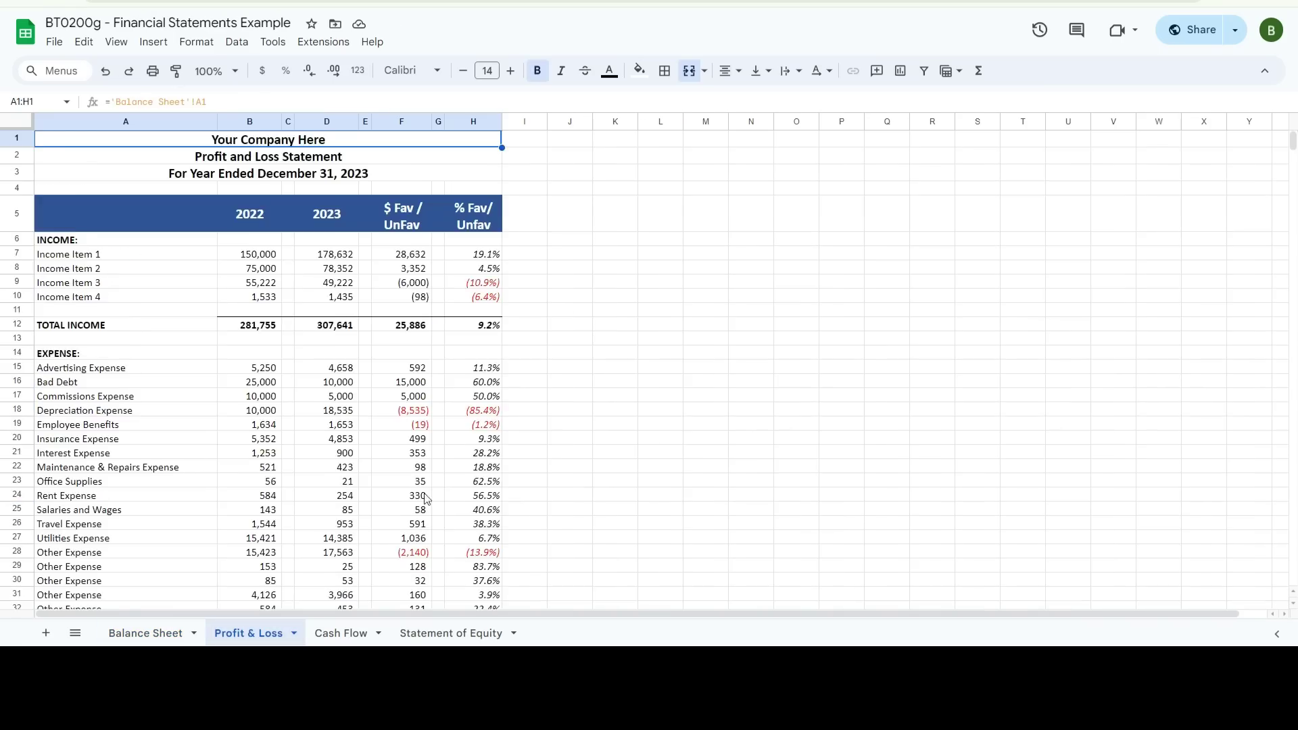
{"action": "scroll", "coordinate": [417, 527], "scroll_direction": "down", "scroll_amount": 9}
{"action": "left_click", "coordinate": [333, 263]}
{"action": "scroll", "coordinate": [325, 464], "scroll_direction": "up", "scroll_amount": 10}
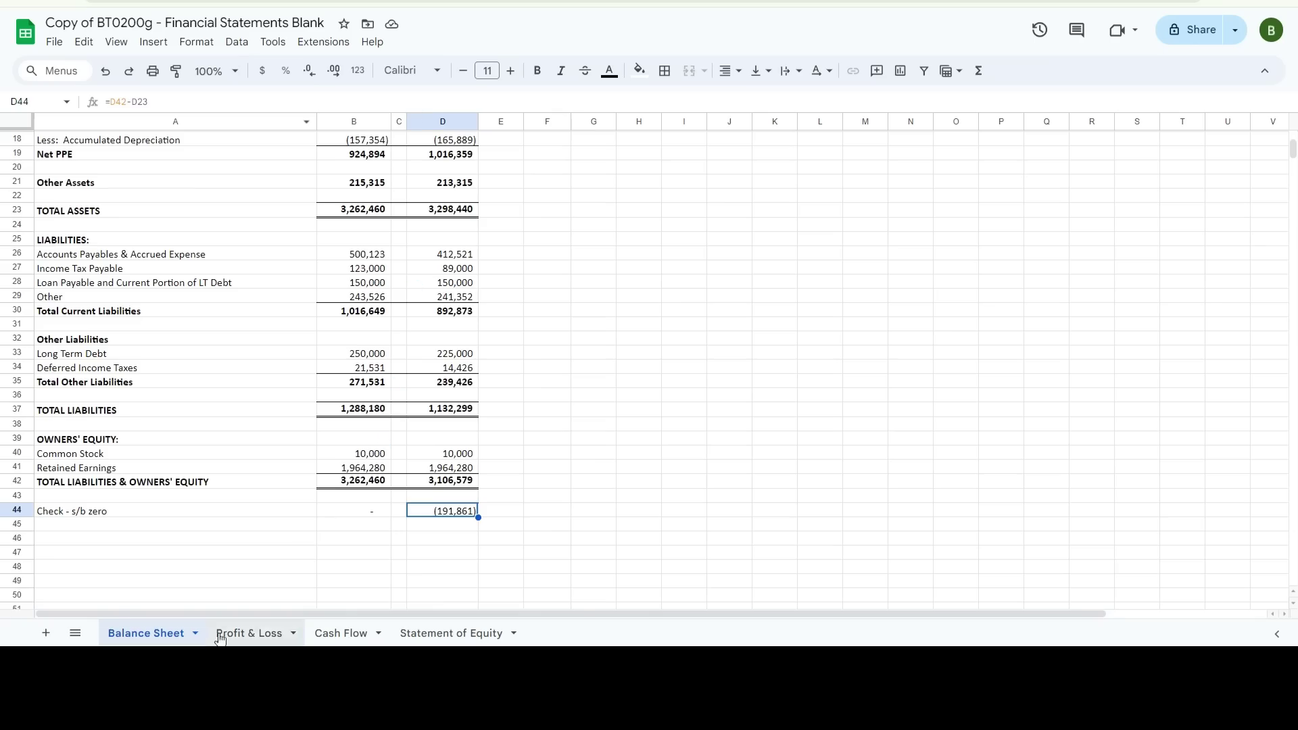
Replace the Income Item labels in A7 and A8 with Sales and Interest
{"action": "left_click", "coordinate": [230, 634]}
{"action": "scroll", "coordinate": [276, 582], "scroll_direction": "up", "scroll_amount": 6}
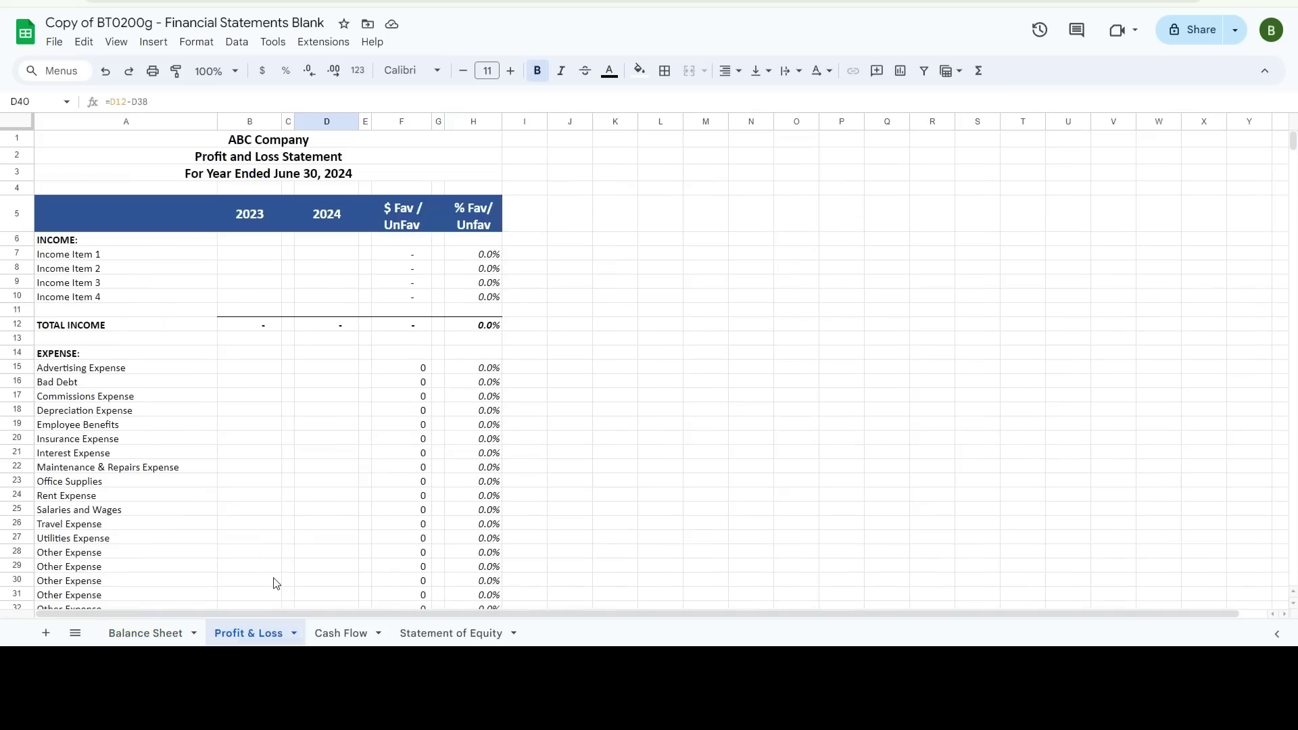
{"action": "left_click", "coordinate": [110, 260]}
{"action": "type", "text": "Sales"}
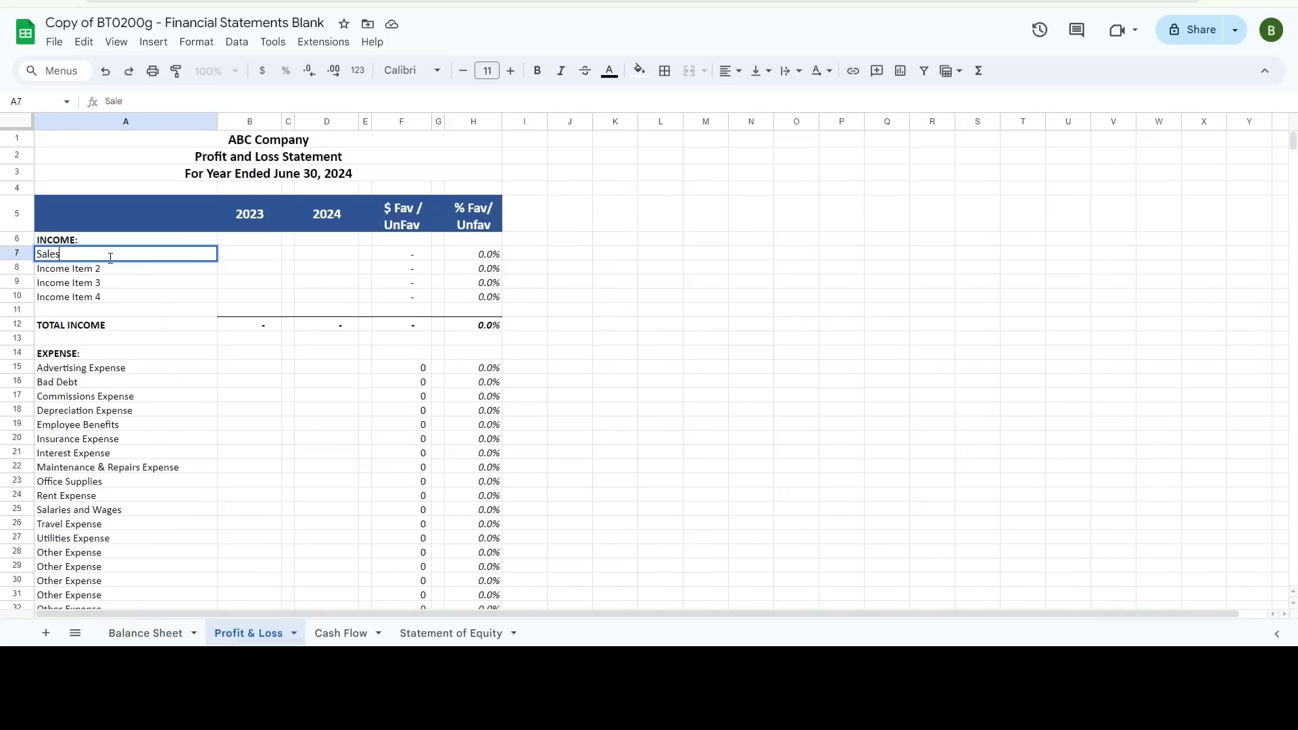
{"action": "key", "text": "Return"}
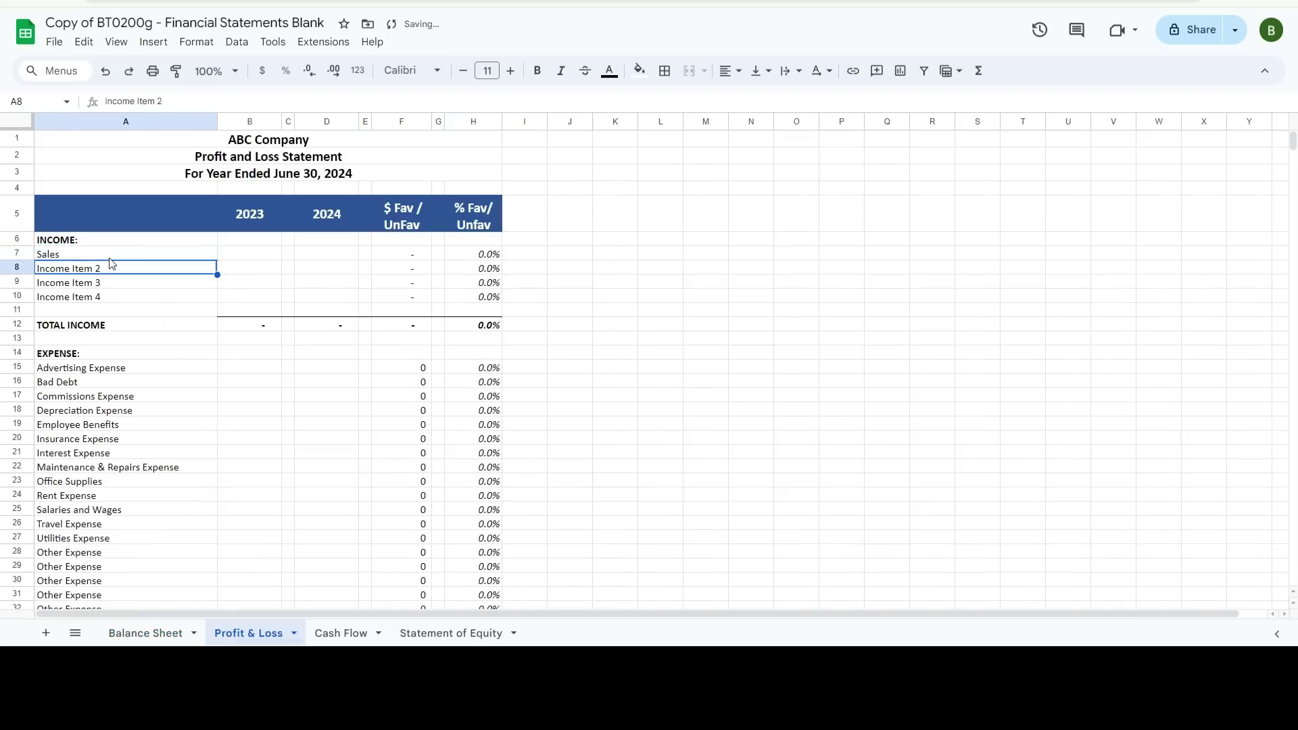
{"action": "type", "text": "Interest"}
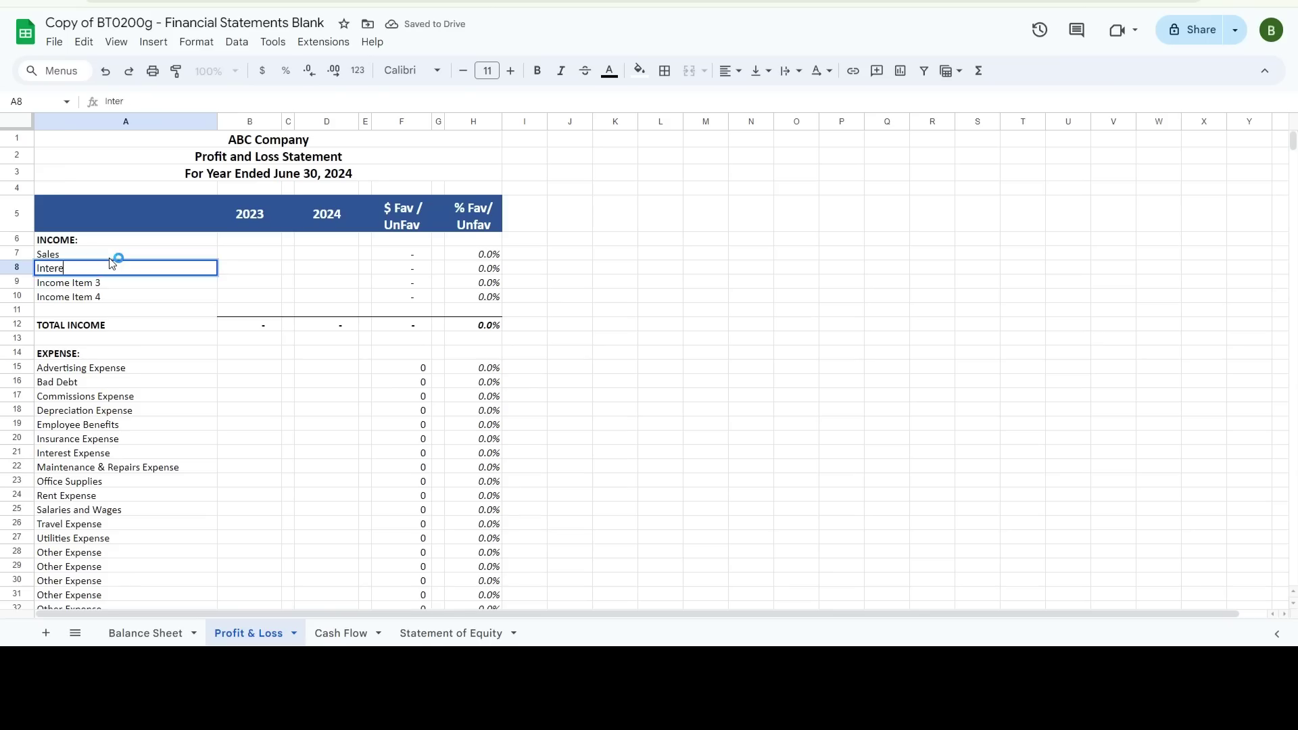
{"action": "key", "text": "Return"}
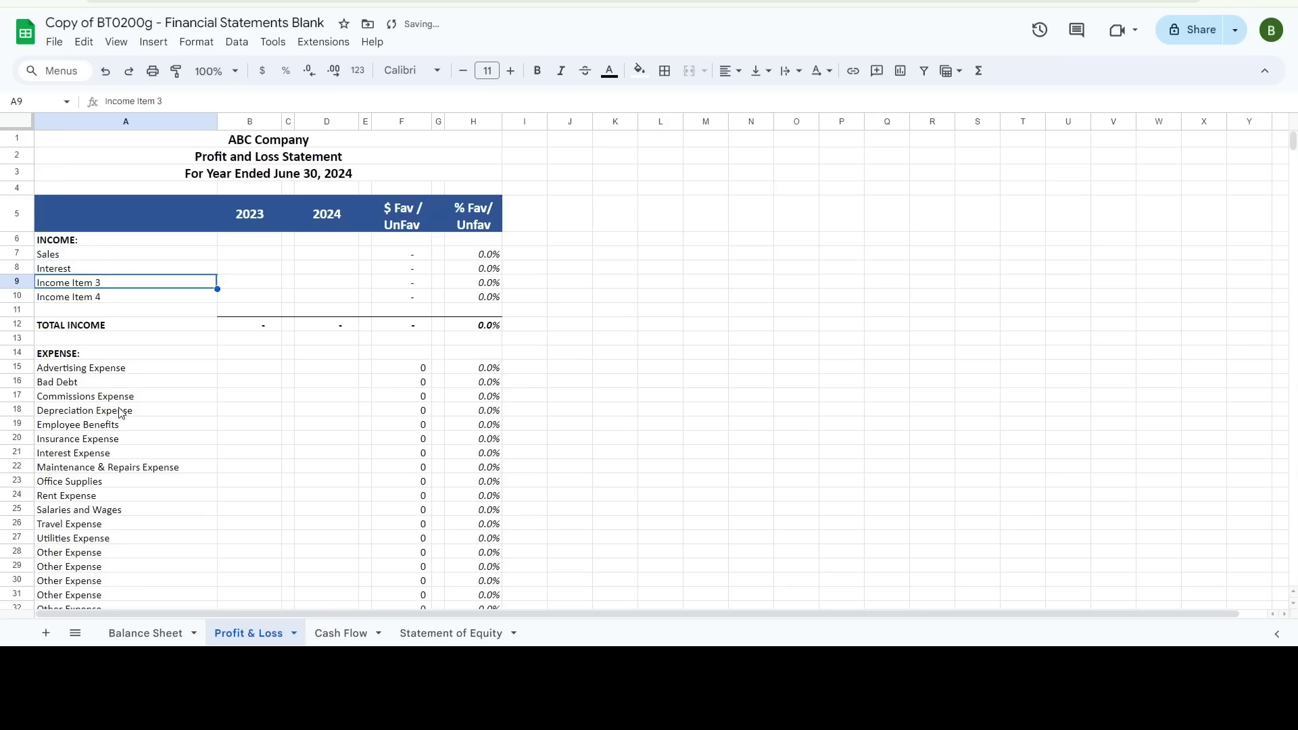
Review the Balance Sheet, Cash Flow and Profit & Loss sheets, finishing on the Cash Flow Statement
{"action": "left_click", "coordinate": [150, 631]}
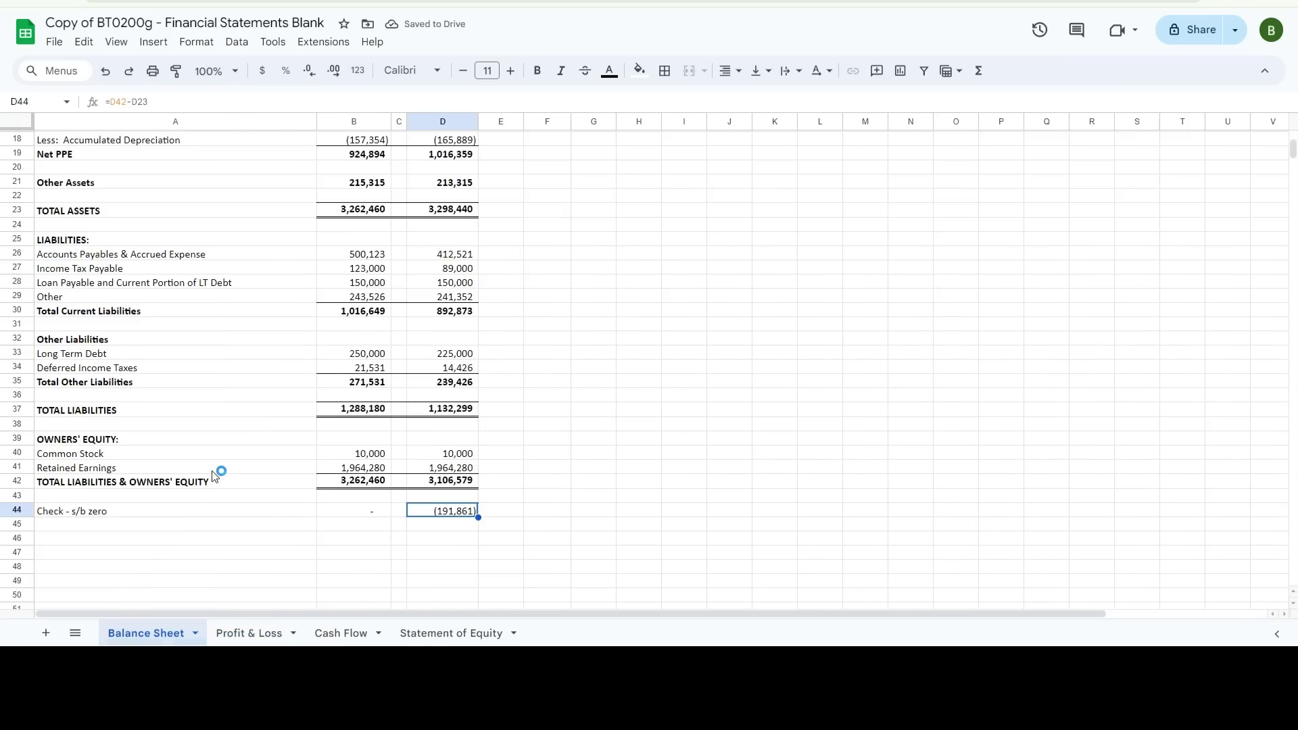
{"action": "scroll", "coordinate": [215, 469], "scroll_direction": "up", "scroll_amount": 6}
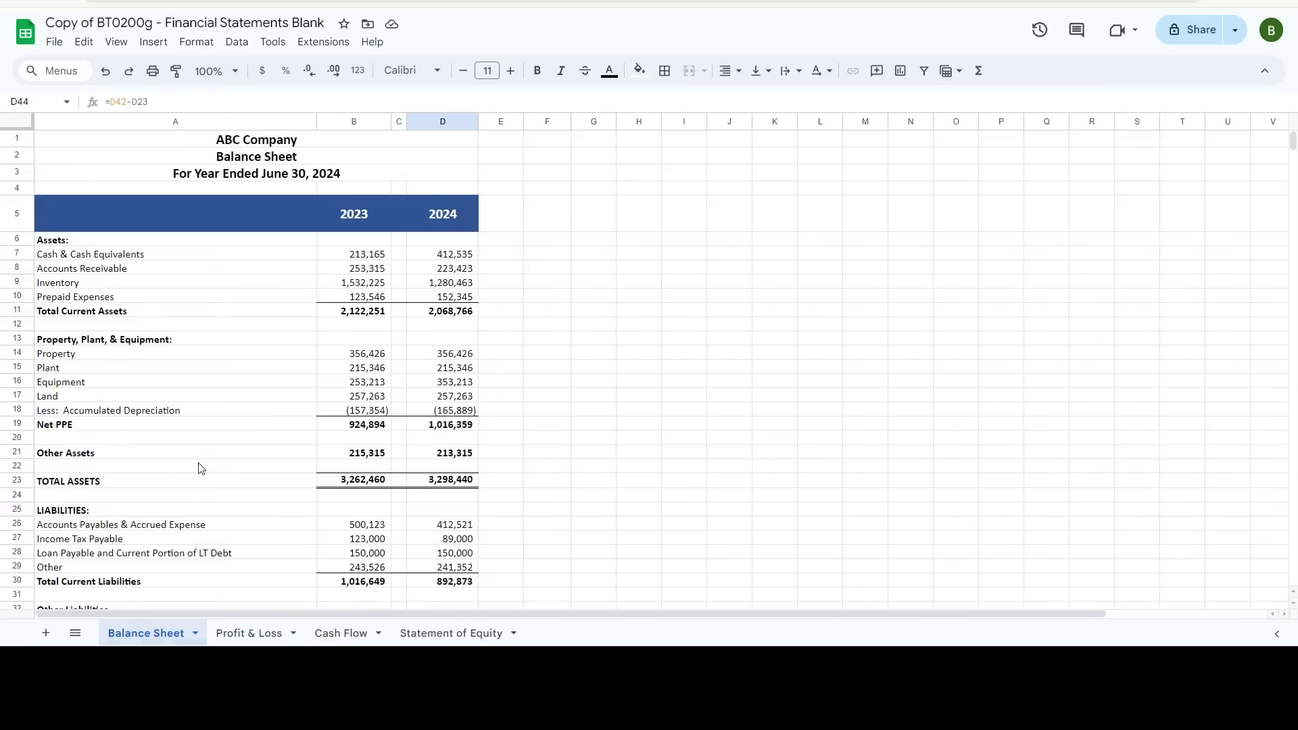
{"action": "left_click", "coordinate": [341, 633]}
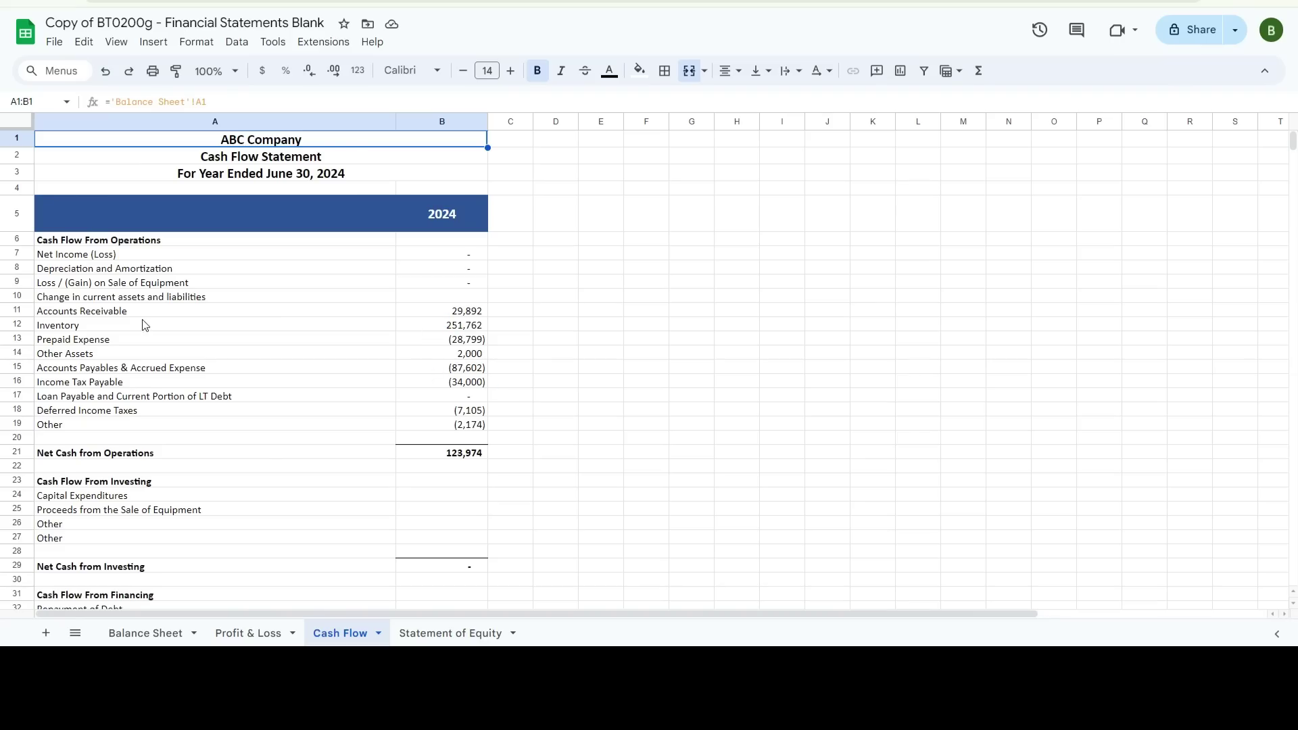
{"action": "left_click", "coordinate": [267, 635]}
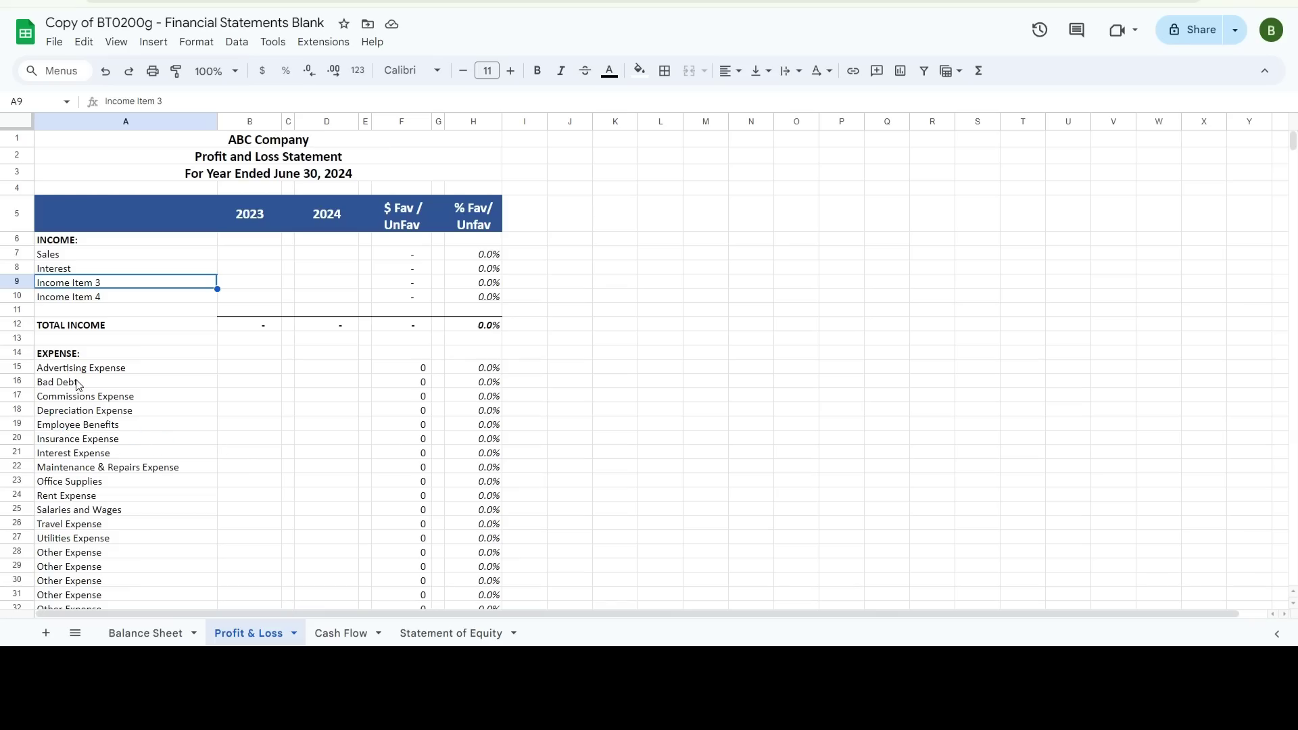
{"action": "left_click", "coordinate": [128, 627]}
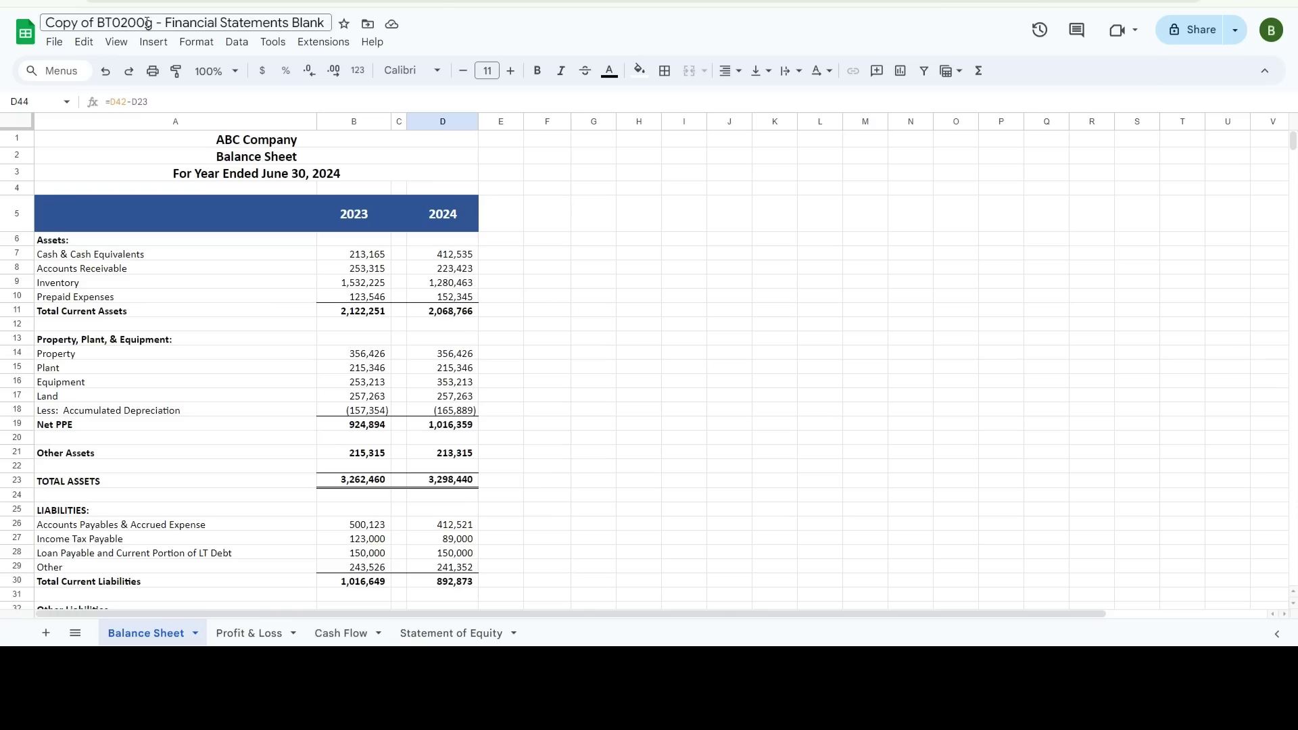
{"action": "left_click", "coordinate": [321, 633]}
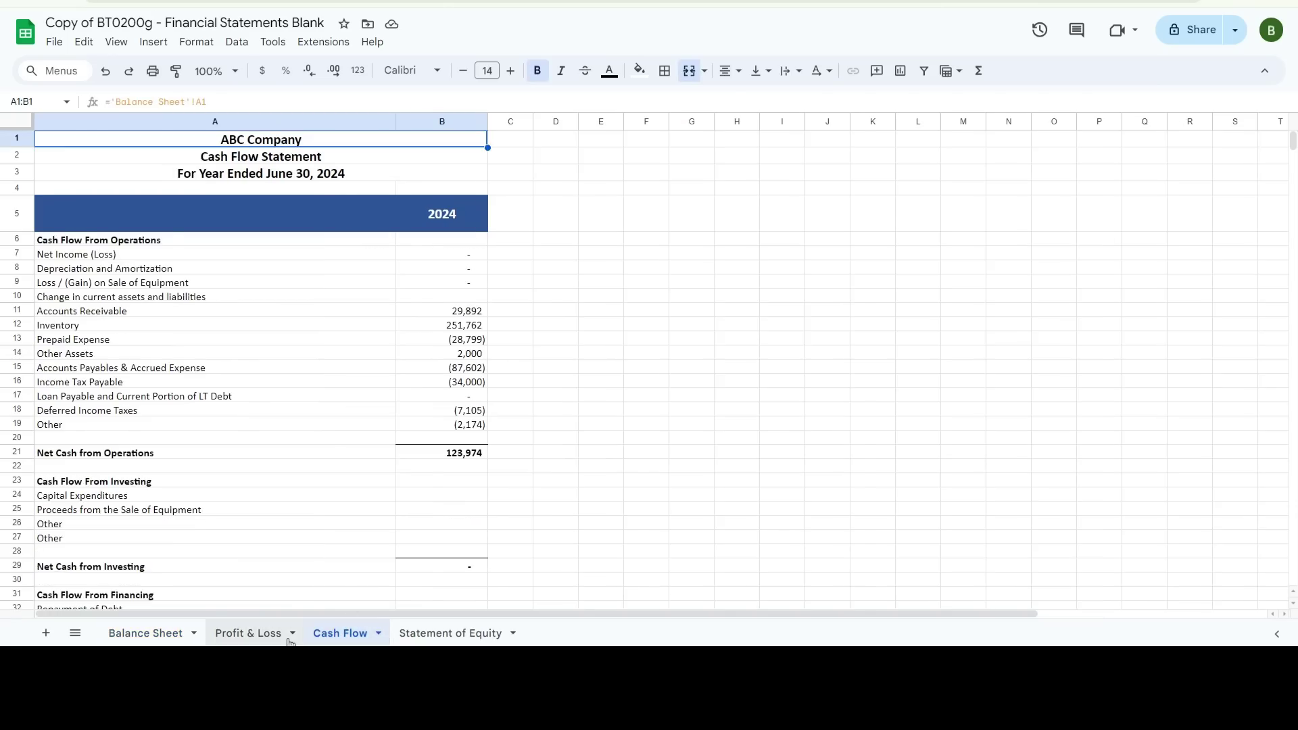
Copy the example's income figures B7:D10 into the blank copy's Profit & Loss at B7
{"action": "left_click", "coordinate": [288, 639]}
{"action": "key", "text": "ctrl+Tab"}
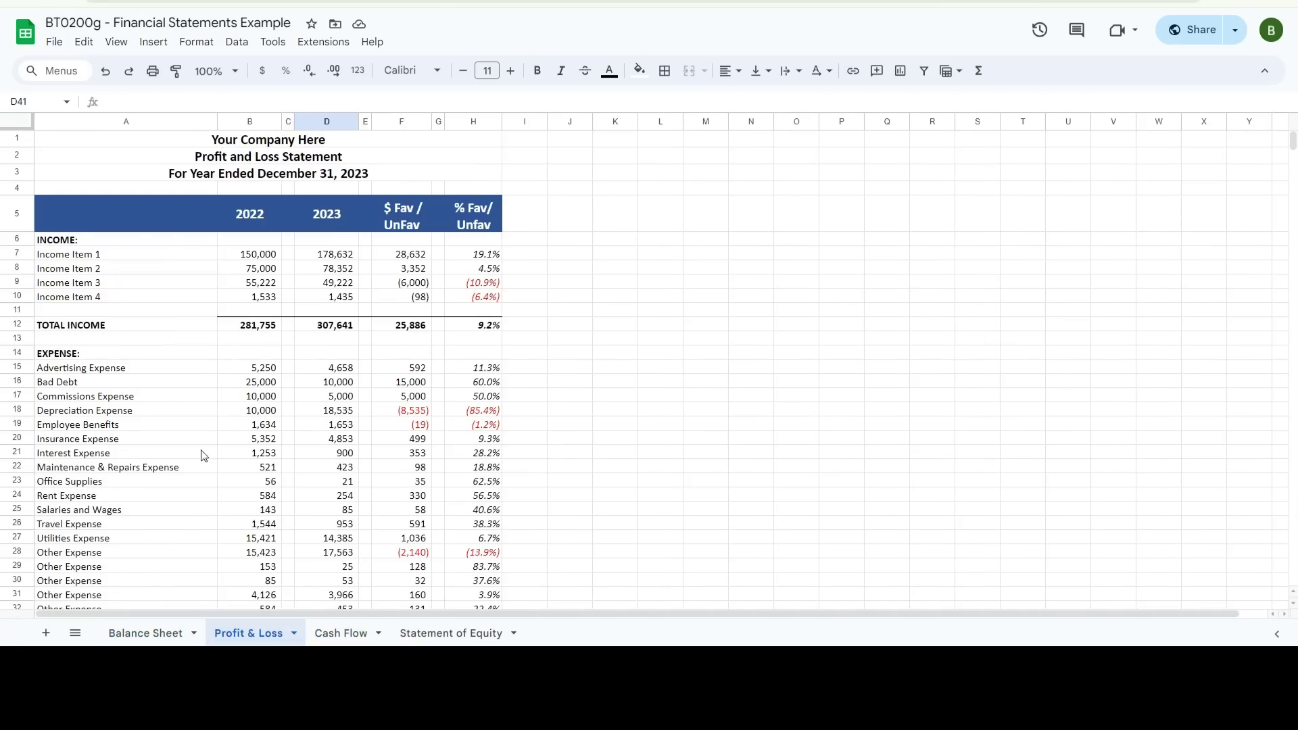
{"action": "left_click_drag", "start_coordinate": [256, 257], "coordinate": [340, 298]}
{"action": "key", "text": "ctrl+c"}
{"action": "key", "text": "ctrl+shift+Tab"}
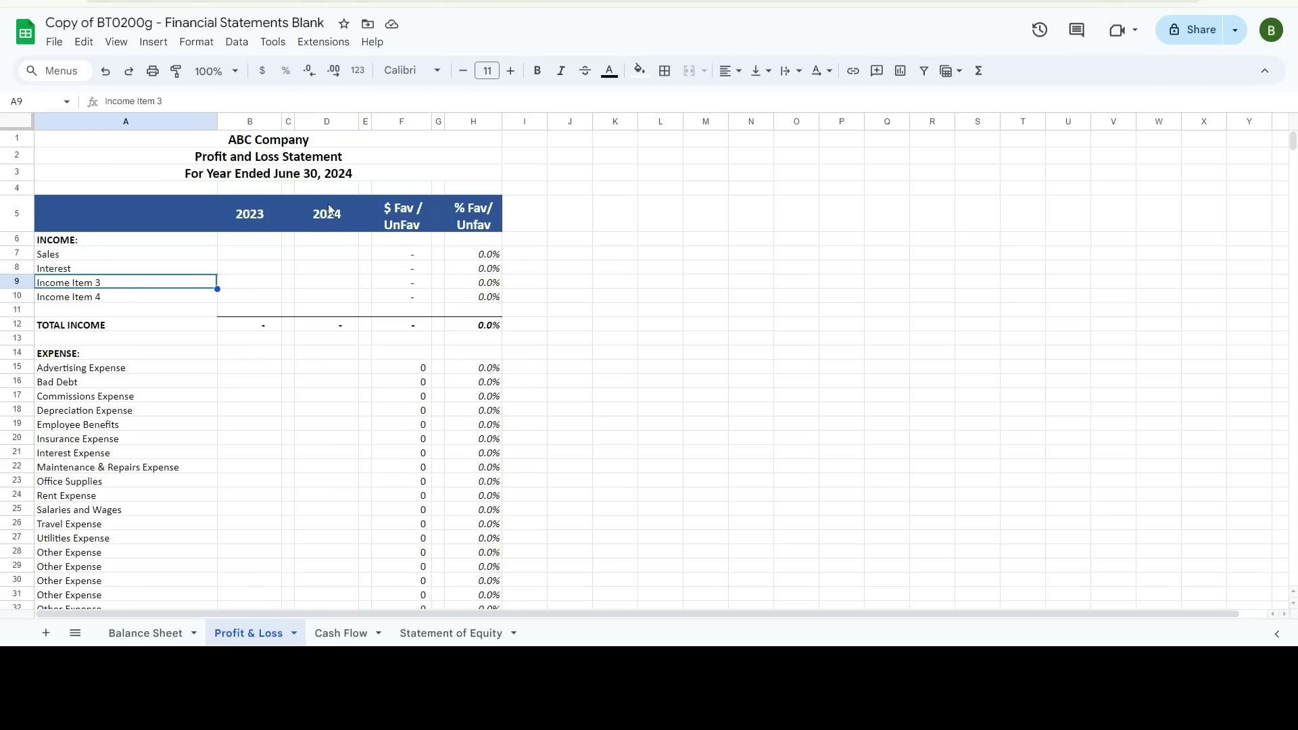
{"action": "left_click", "coordinate": [262, 256]}
{"action": "key", "text": "ctrl+v"}
Copy the example's expense figures B15:D36 into the blank copy starting at B15
{"action": "key", "text": "ctrl+Tab"}
{"action": "scroll", "coordinate": [240, 419], "scroll_direction": "down", "scroll_amount": 4}
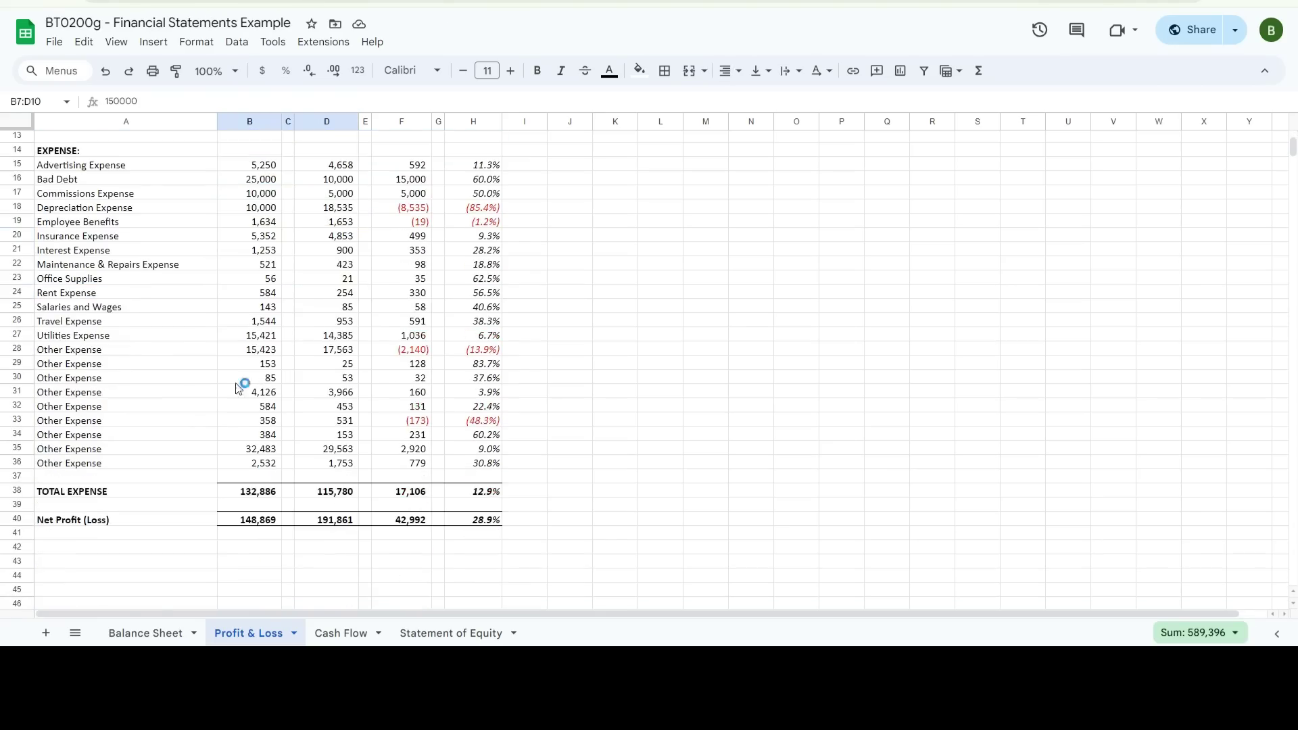
{"action": "left_click_drag", "start_coordinate": [262, 166], "coordinate": [333, 473]}
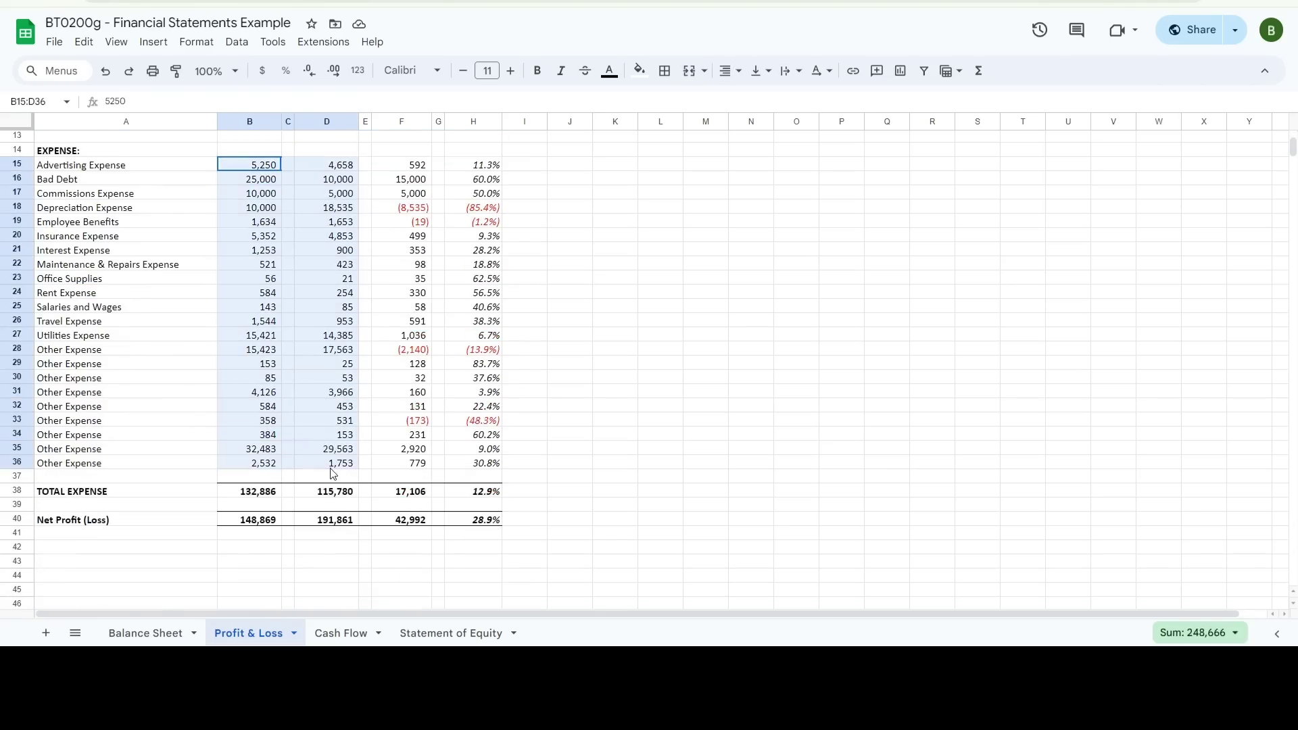
{"action": "key", "text": "ctrl+c"}
{"action": "key", "text": "ctrl+shift+Tab"}
{"action": "left_click", "coordinate": [269, 369]}
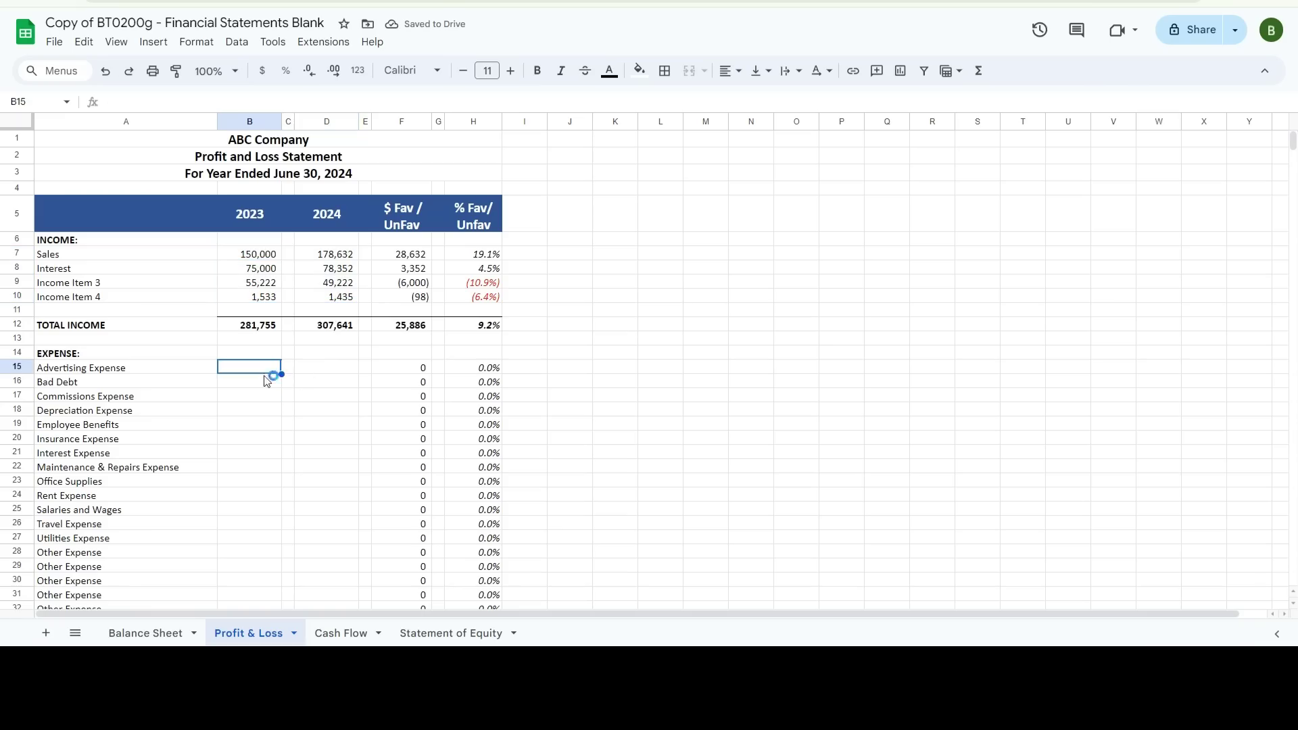
{"action": "key", "text": "ctrl+v"}
{"action": "left_click", "coordinate": [327, 438]}
{"action": "scroll", "coordinate": [283, 455], "scroll_direction": "down", "scroll_amount": 5}
{"action": "scroll", "coordinate": [139, 391], "scroll_direction": "up", "scroll_amount": 4}
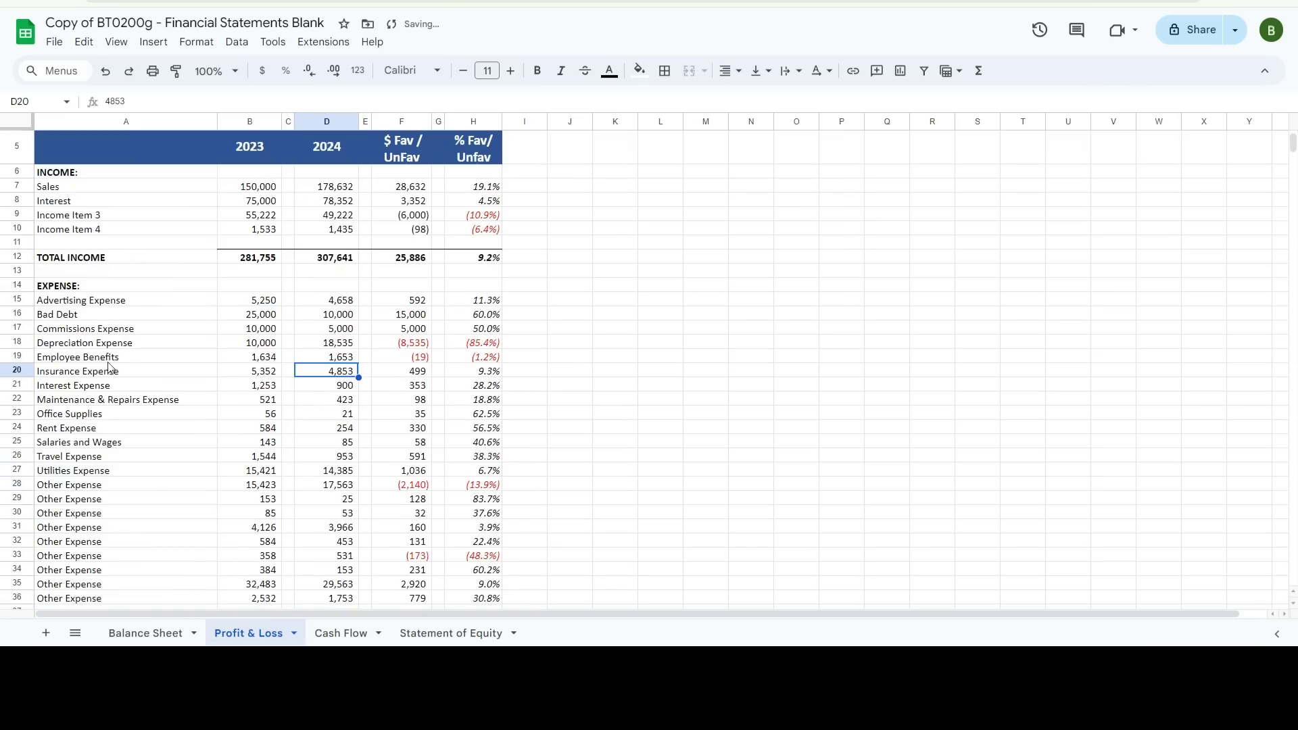
Rename the Advertising Expense label to 'Advertising & Marketing Expense'
{"action": "left_click", "coordinate": [83, 301]}
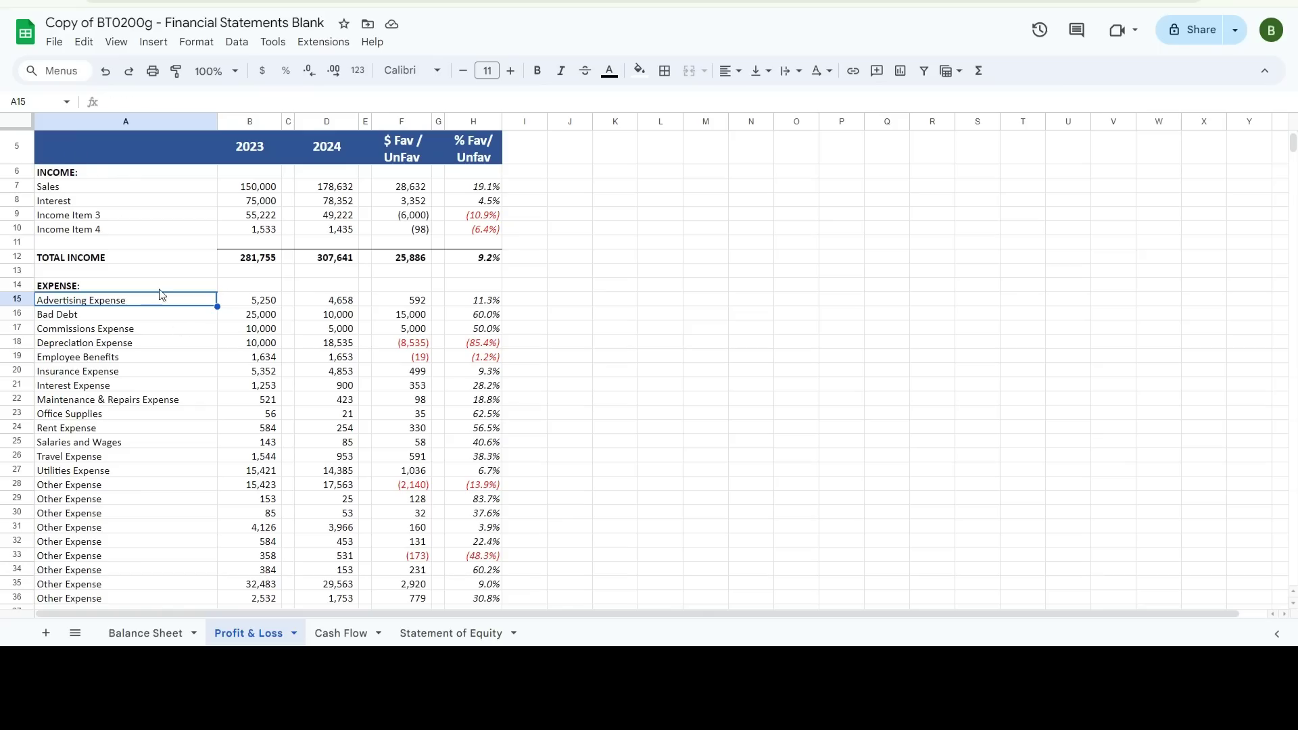
{"action": "left_click", "coordinate": [154, 103]}
{"action": "type", "text": "& MN"}
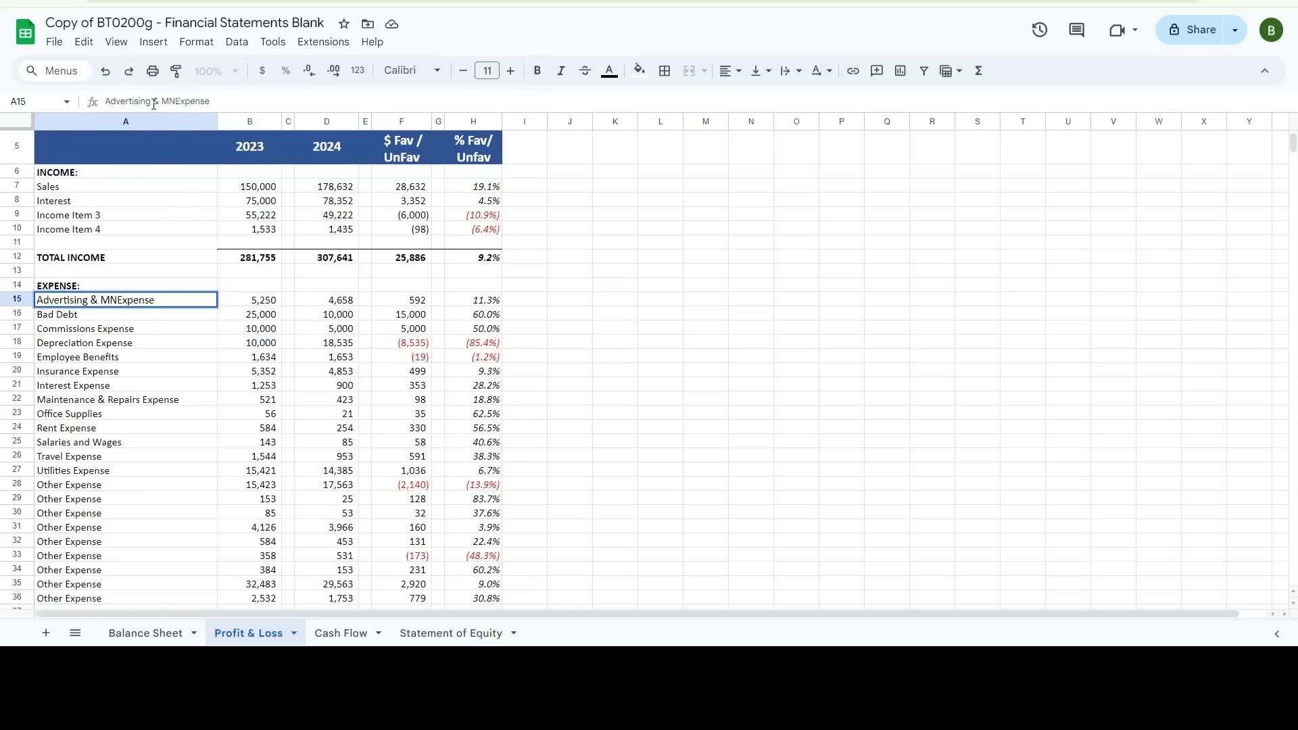
{"action": "key", "text": "BackSpace"}
{"action": "type", "text": "arketing"}
{"action": "key", "text": "Return"}
Insert one blank row above the Income Item 3 row
{"action": "scroll", "coordinate": [202, 291], "scroll_direction": "up", "scroll_amount": 2}
{"action": "left_click", "coordinate": [191, 440]}
{"action": "left_click", "coordinate": [95, 284]}
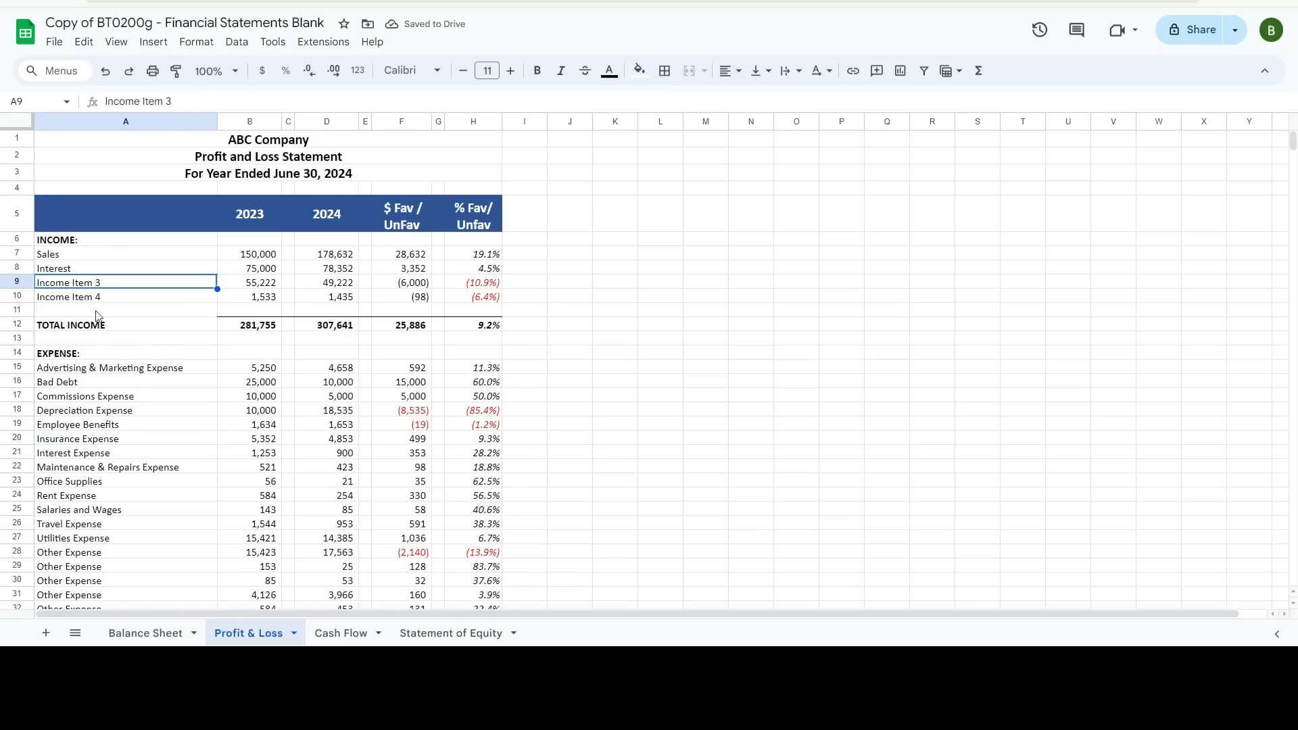
{"action": "left_click", "coordinate": [17, 281]}
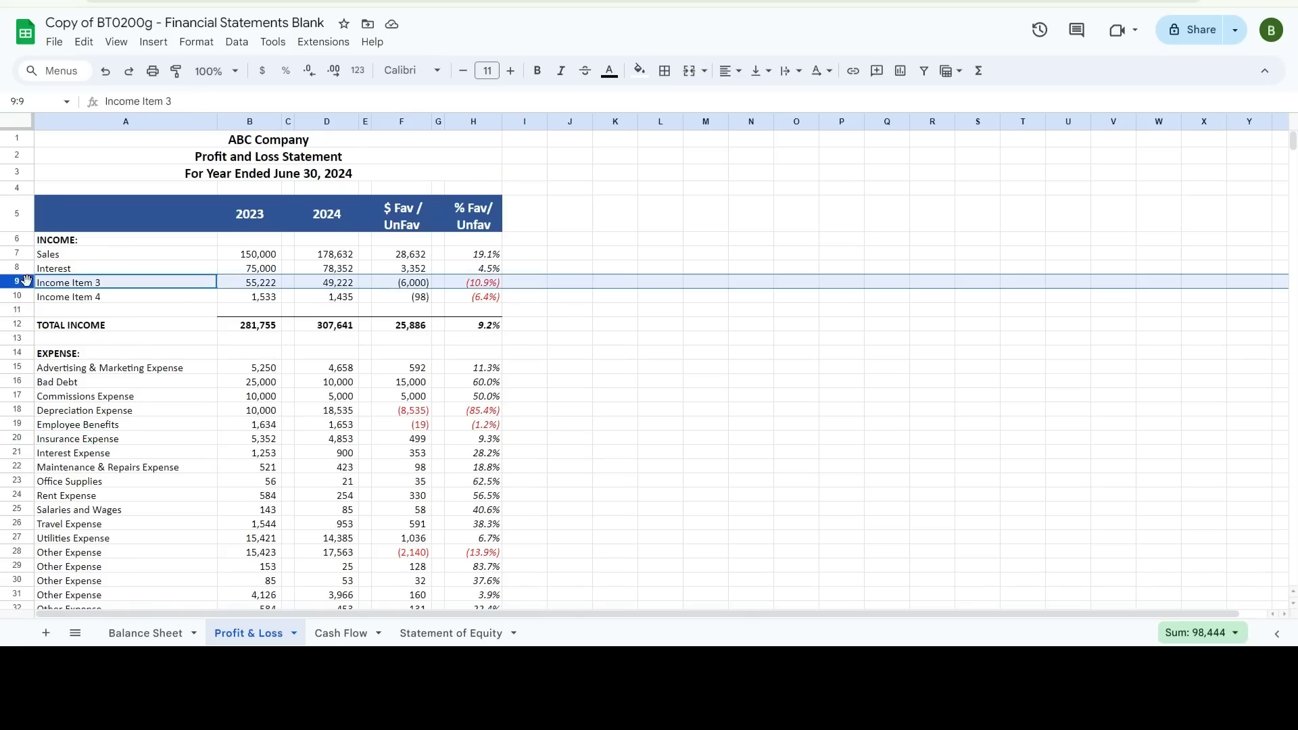
{"action": "right_click", "coordinate": [32, 284]}
{"action": "left_click", "coordinate": [31, 378]}
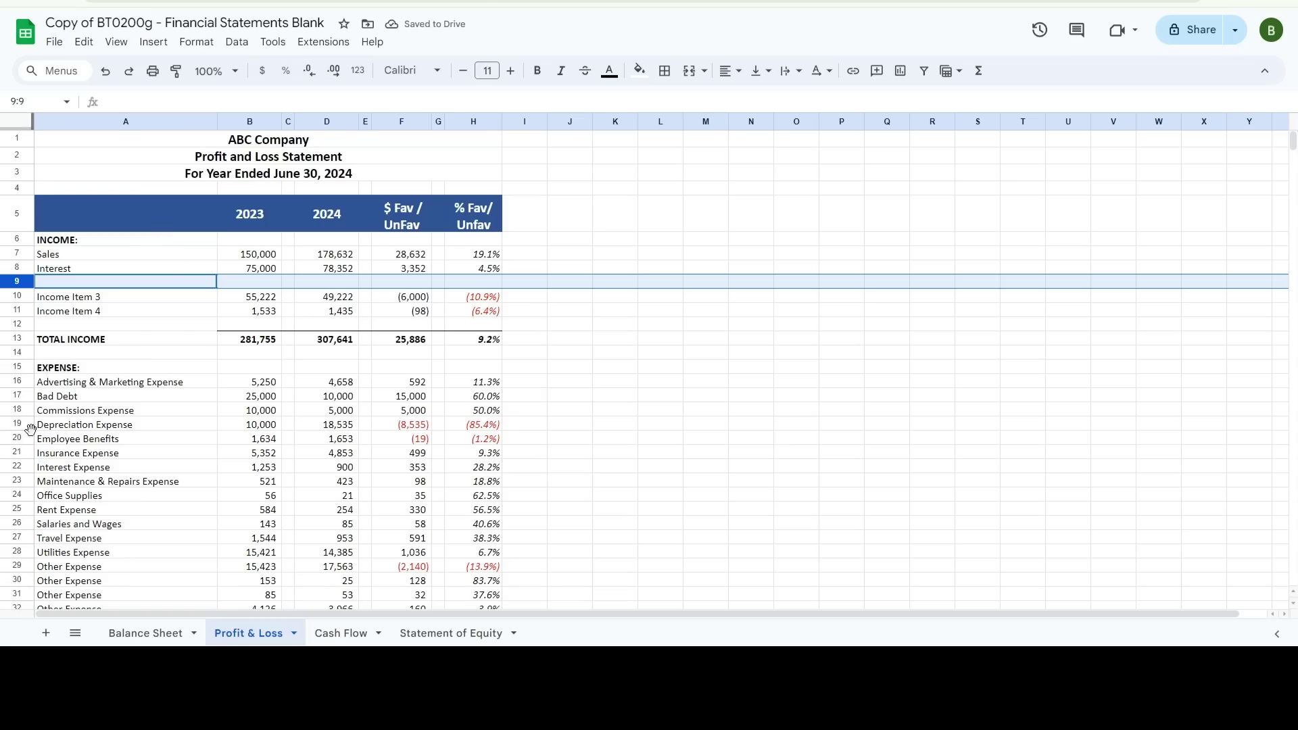
Review the 2024 net profit formula and the Depreciation Expense line after the insertion
{"action": "scroll", "coordinate": [40, 446], "scroll_direction": "down", "scroll_amount": 6}
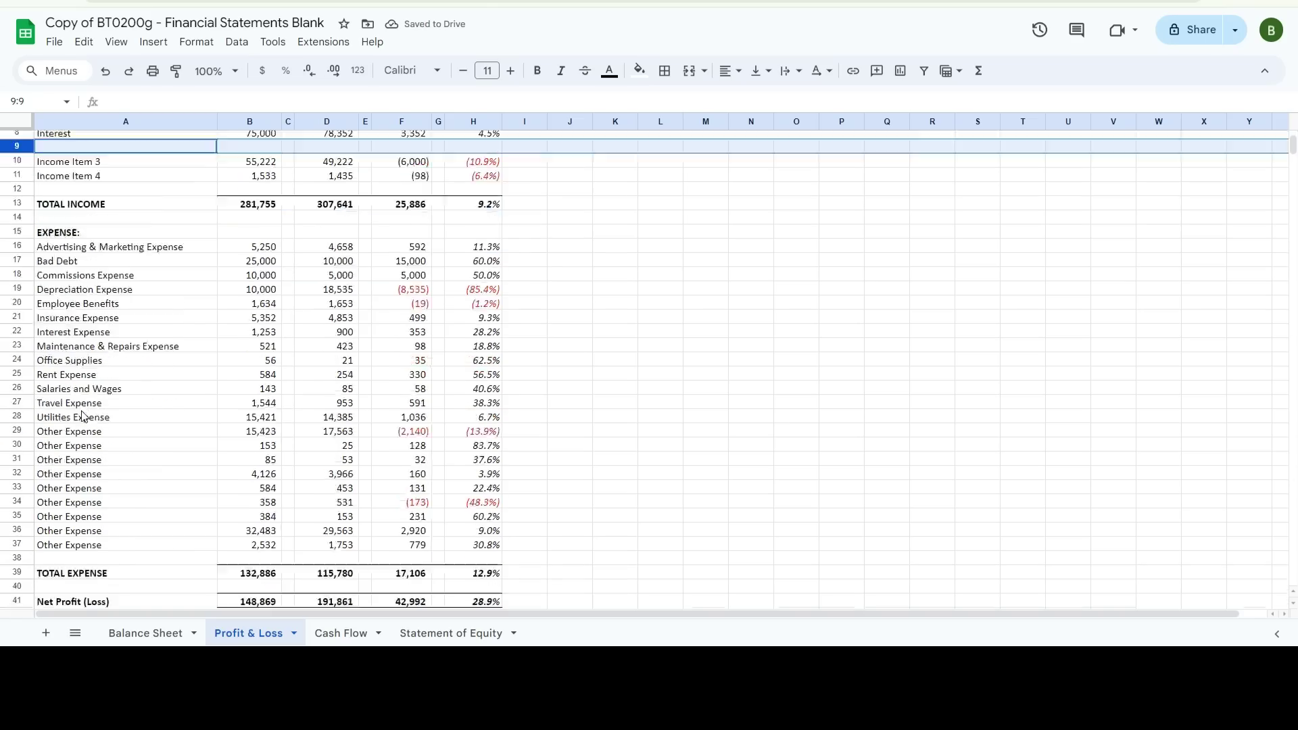
{"action": "left_click", "coordinate": [354, 467]}
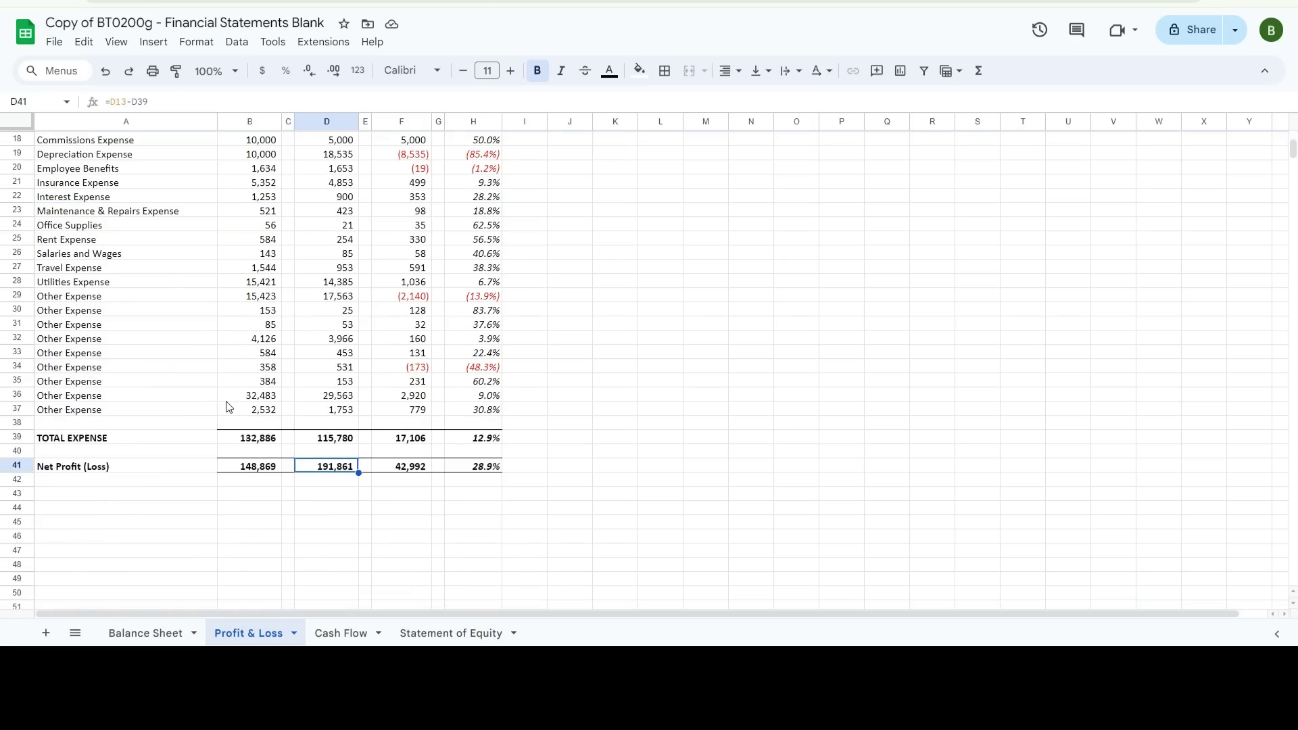
{"action": "scroll", "coordinate": [230, 406], "scroll_direction": "up", "scroll_amount": 2}
{"action": "left_click", "coordinate": [100, 222]}
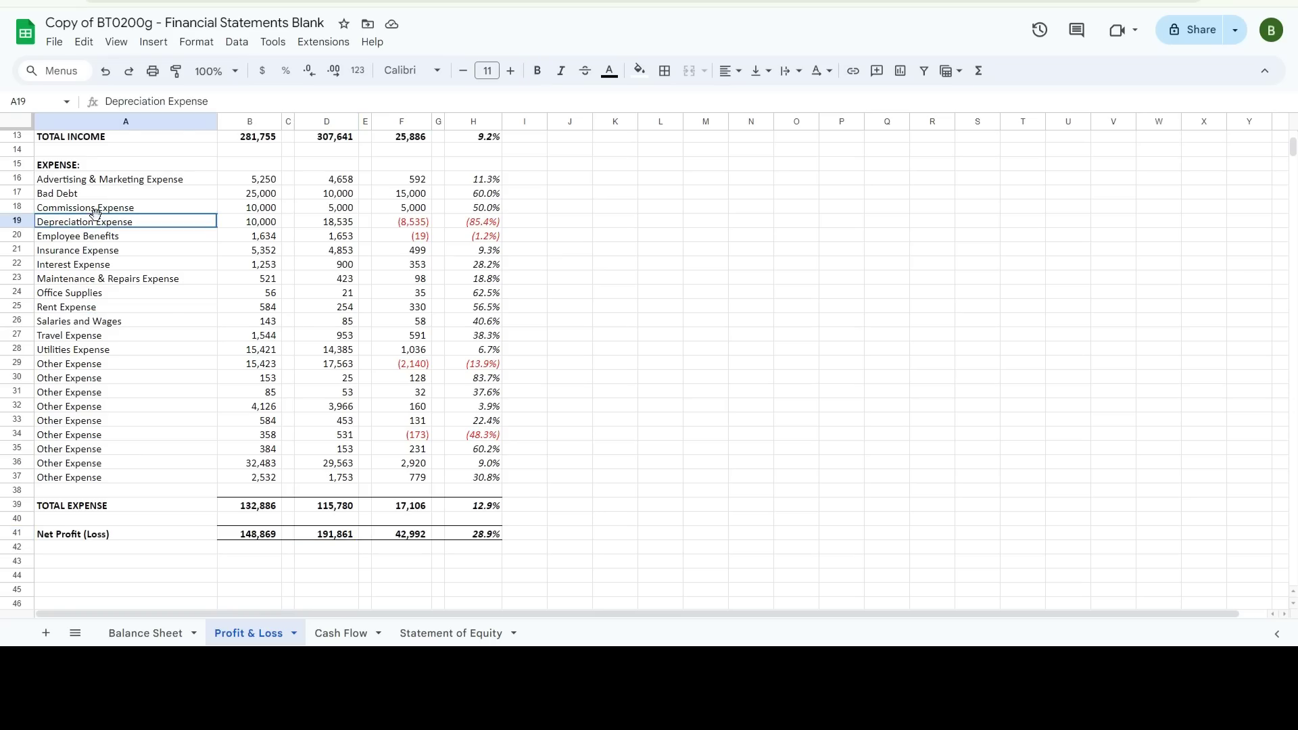
{"action": "scroll", "coordinate": [181, 594], "scroll_direction": "up", "scroll_amount": 5}
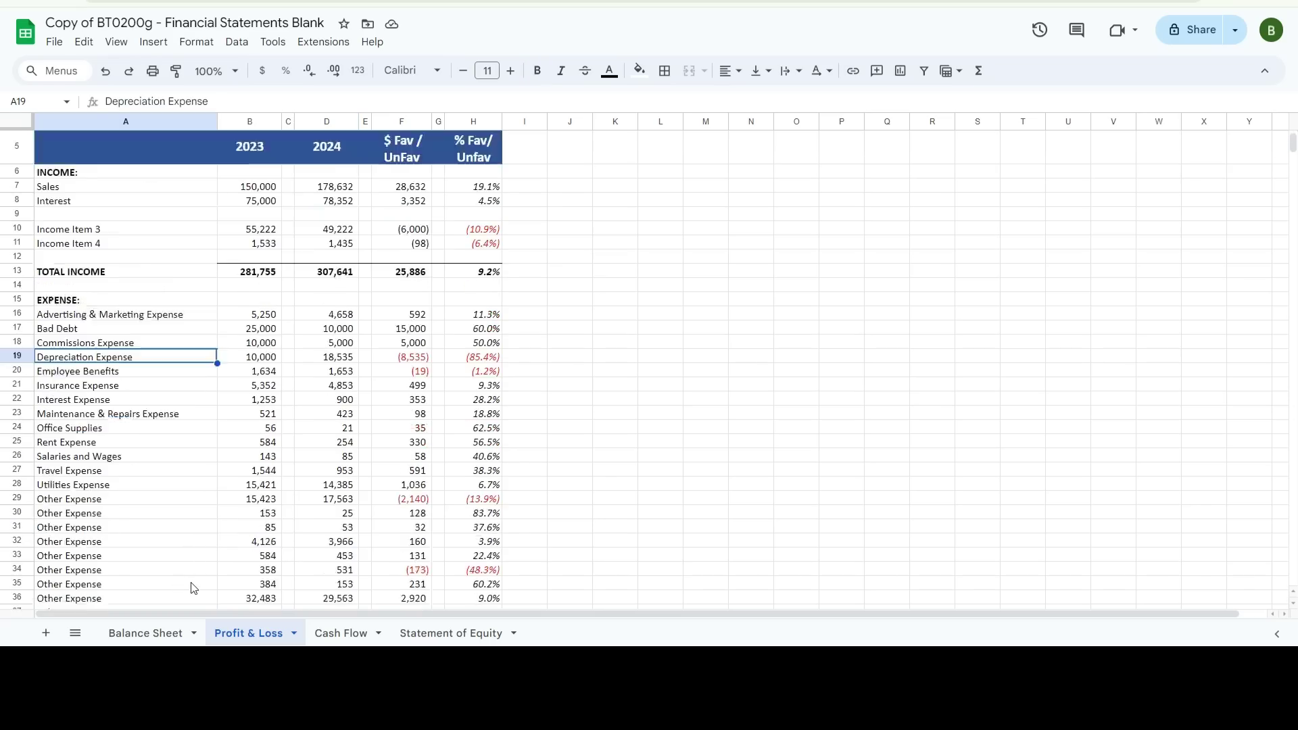
{"action": "scroll", "coordinate": [189, 587], "scroll_direction": "down", "scroll_amount": 5}
Check the 2023 net profit formula, then glance over the Balance Sheet
{"action": "left_click", "coordinate": [279, 536]}
{"action": "key", "text": "ctrl+shift+Page_Up"}
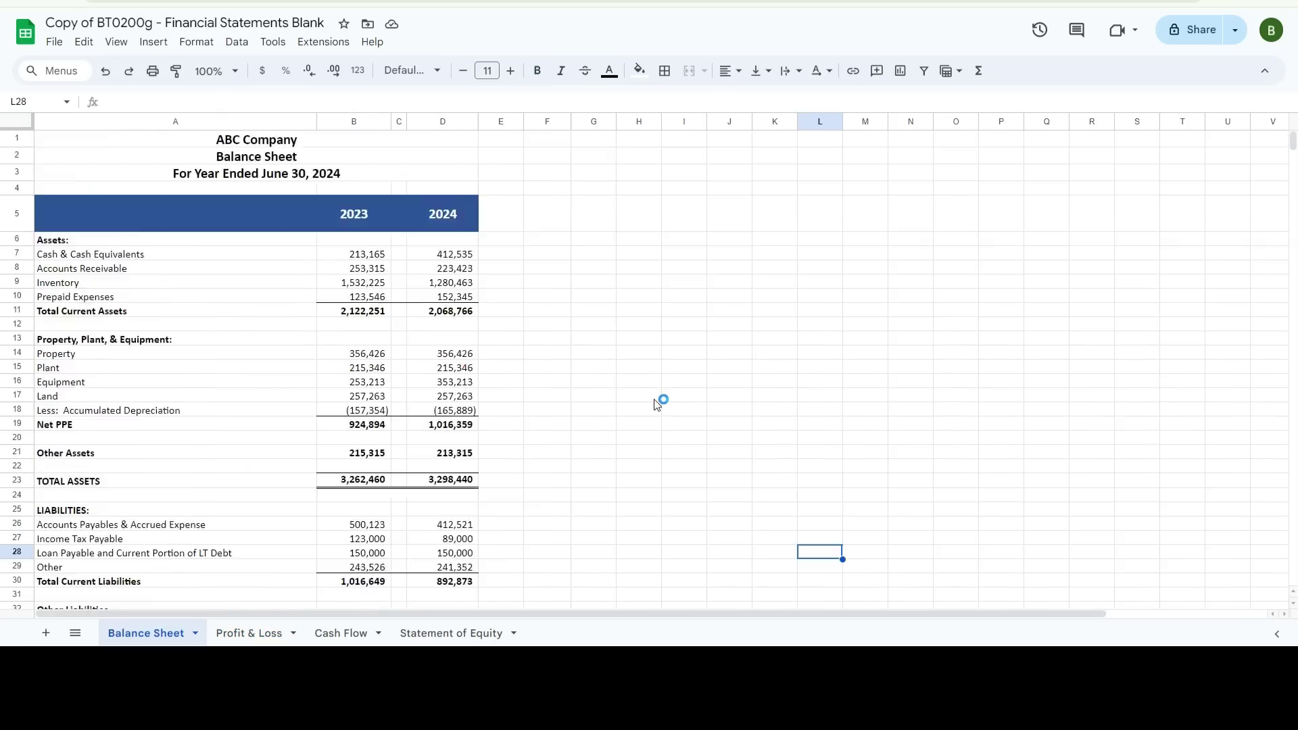
{"action": "scroll", "coordinate": [665, 422], "scroll_direction": "down", "scroll_amount": 5}
{"action": "scroll", "coordinate": [666, 429], "scroll_direction": "up", "scroll_amount": 5}
Review the Cash Flow's receivable, prepaid, net income and depreciation formulas linked to Profit & Loss
{"action": "left_click", "coordinate": [341, 633]}
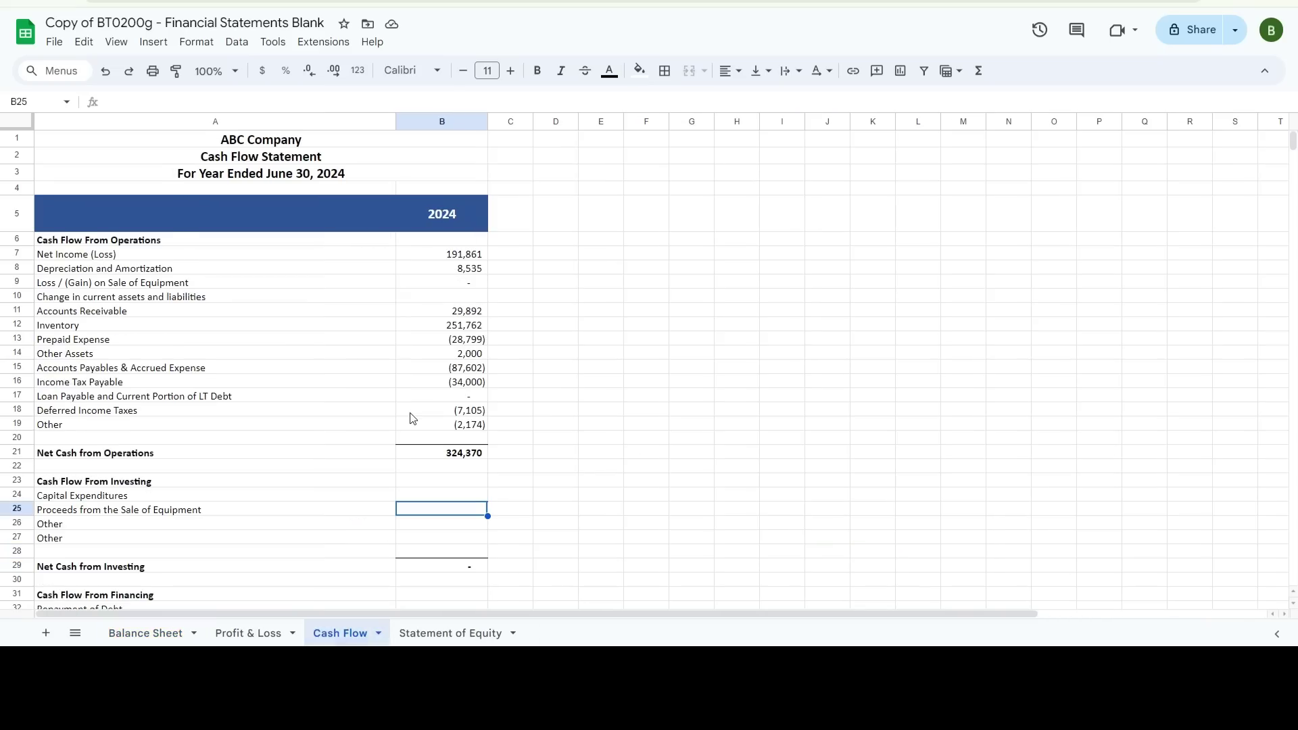
{"action": "left_click", "coordinate": [472, 312]}
{"action": "left_click", "coordinate": [471, 339]}
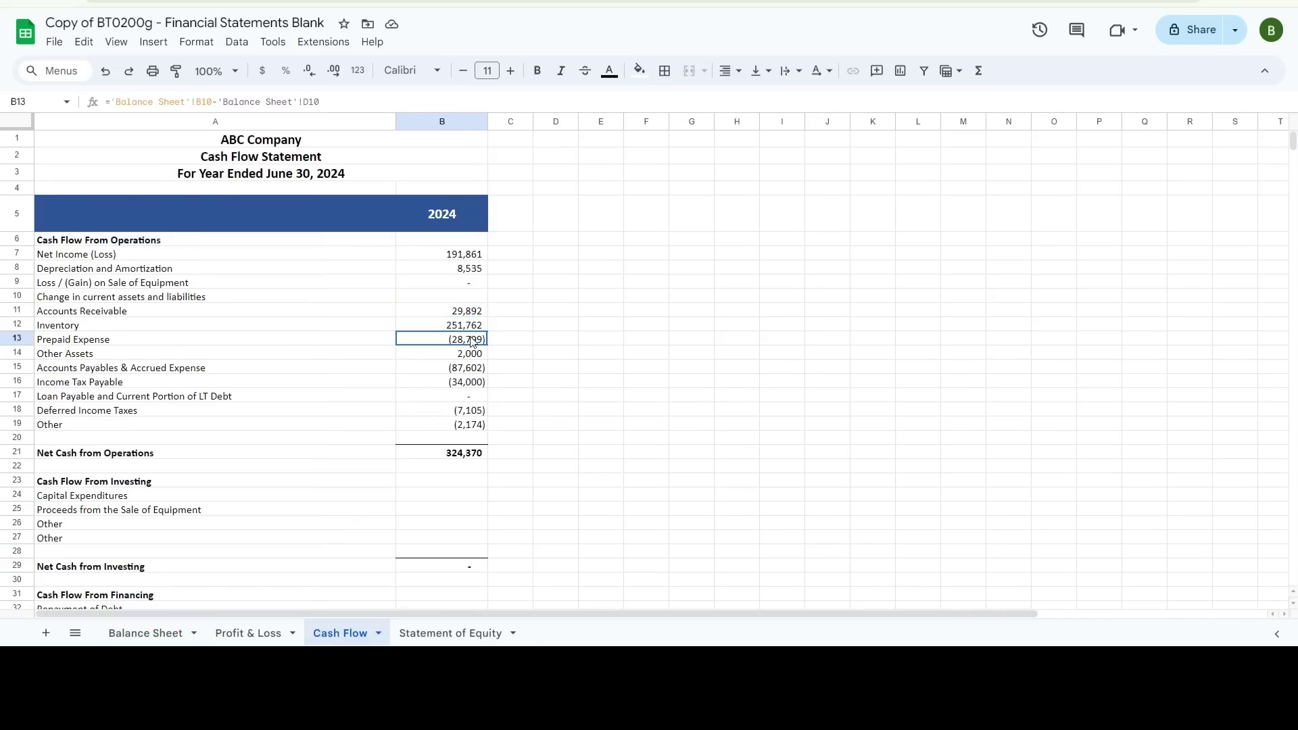
{"action": "left_click", "coordinate": [475, 254]}
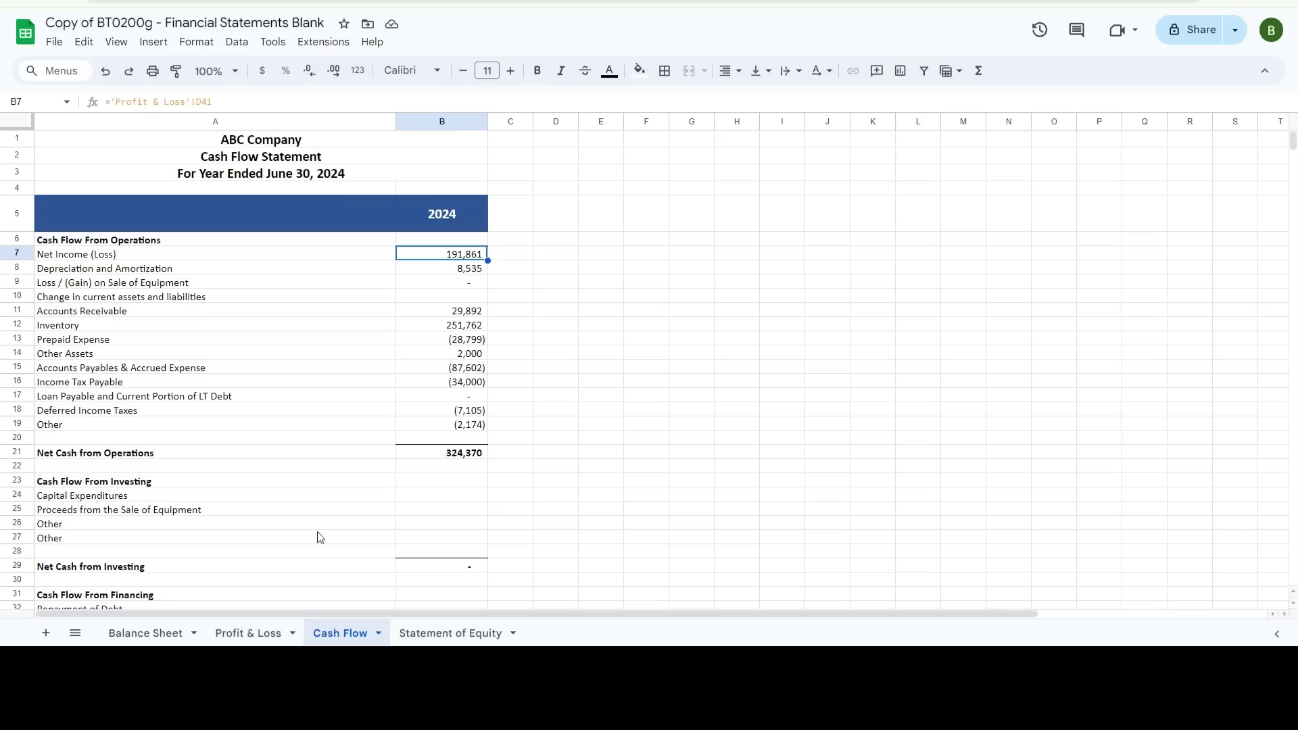
{"action": "left_click", "coordinate": [449, 271]}
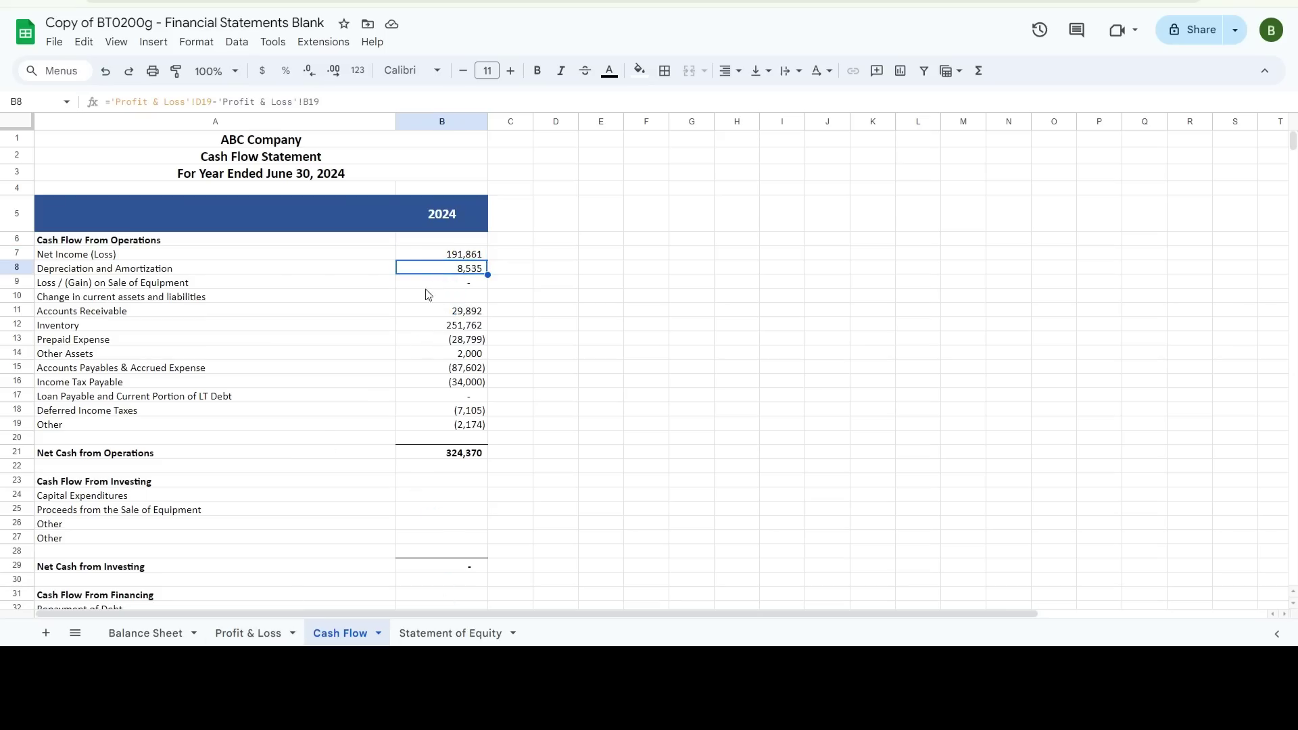
{"action": "right_click", "coordinate": [464, 498]}
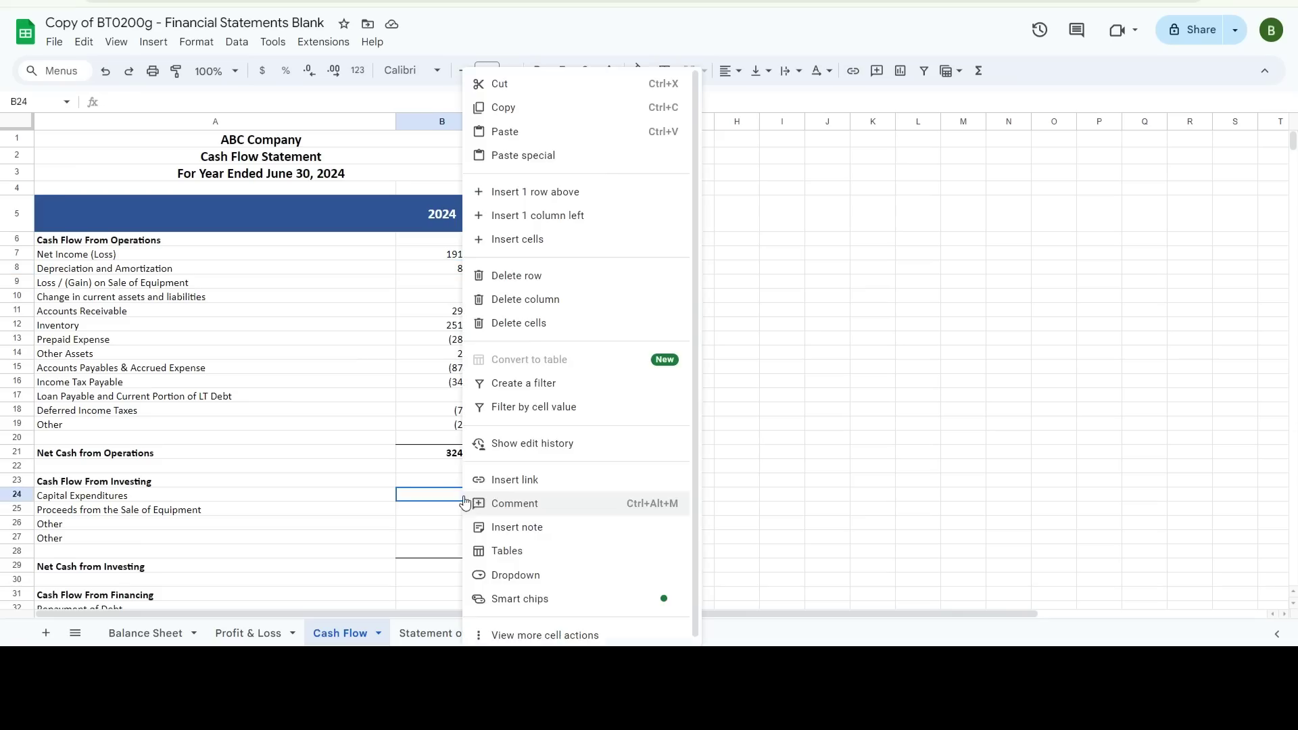
{"action": "left_click", "coordinate": [460, 510]}
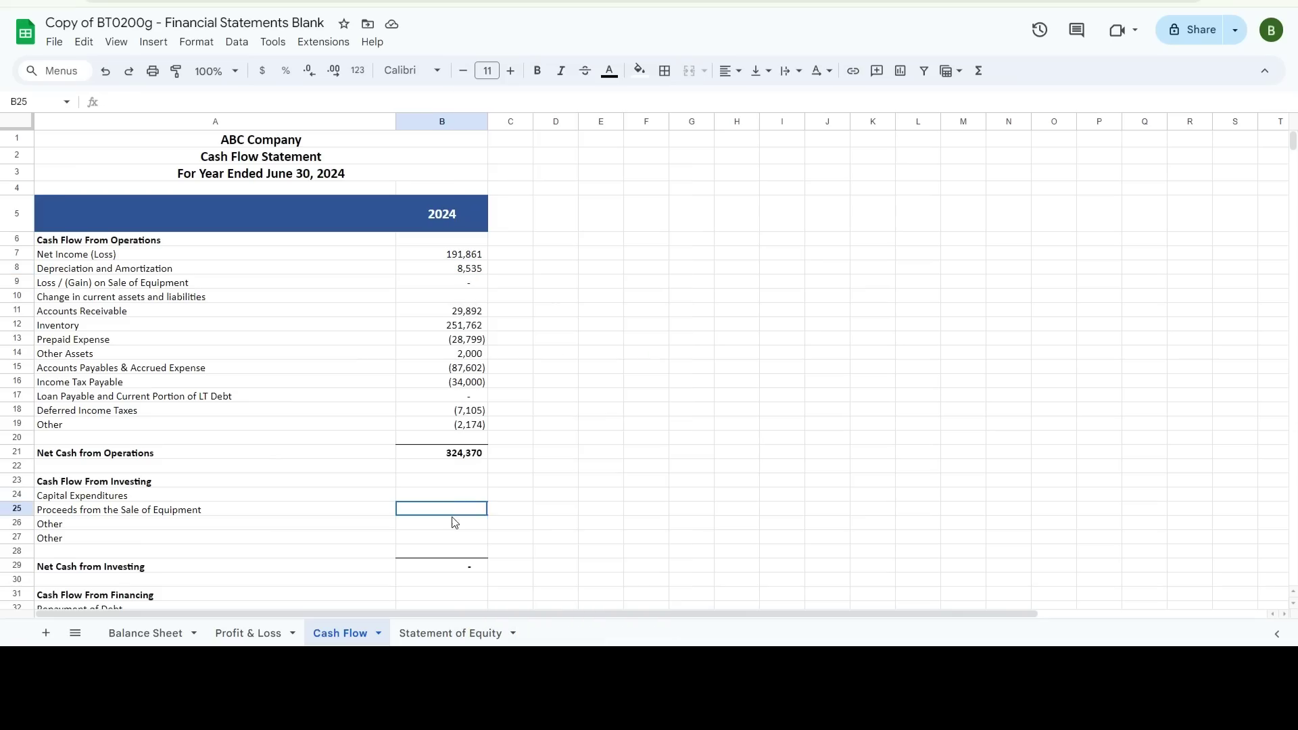
{"action": "left_click", "coordinate": [158, 637]}
{"action": "left_click_drag", "start_coordinate": [106, 342], "coordinate": [463, 414]}
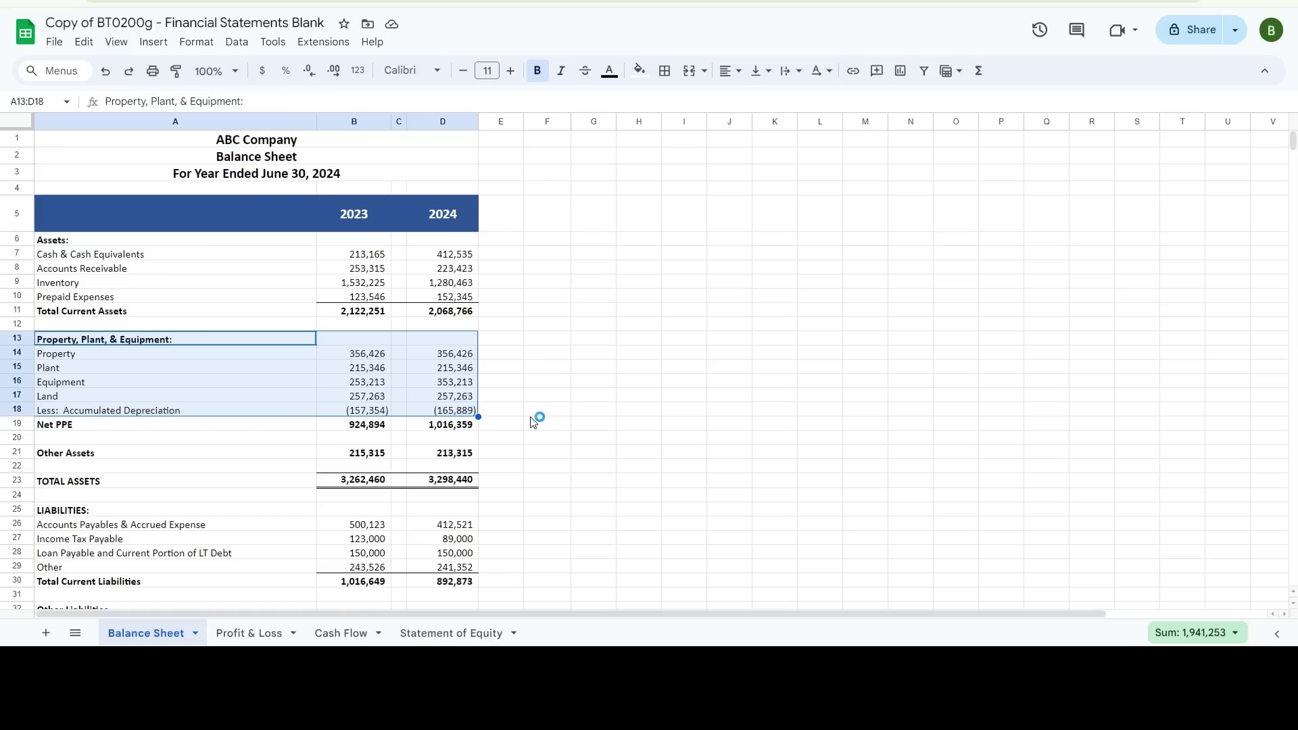
{"action": "left_click", "coordinate": [578, 368]}
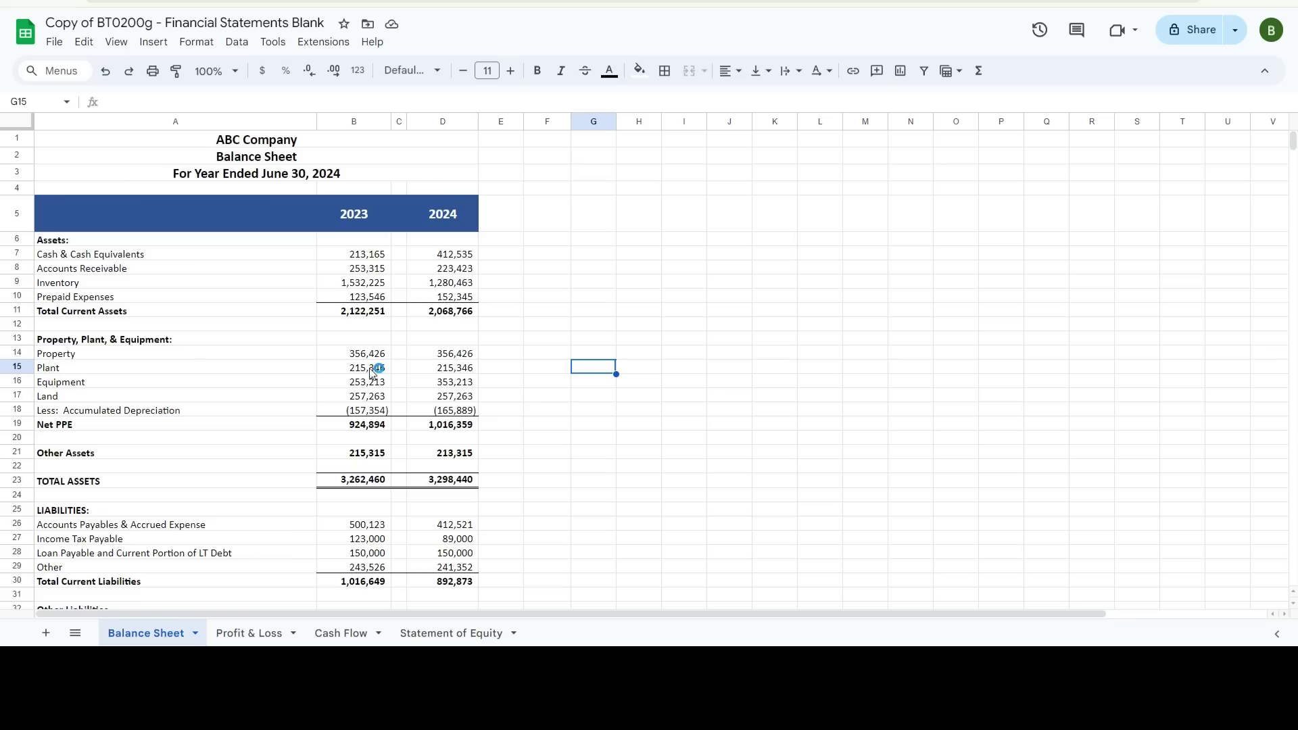
{"action": "left_click", "coordinate": [514, 370]}
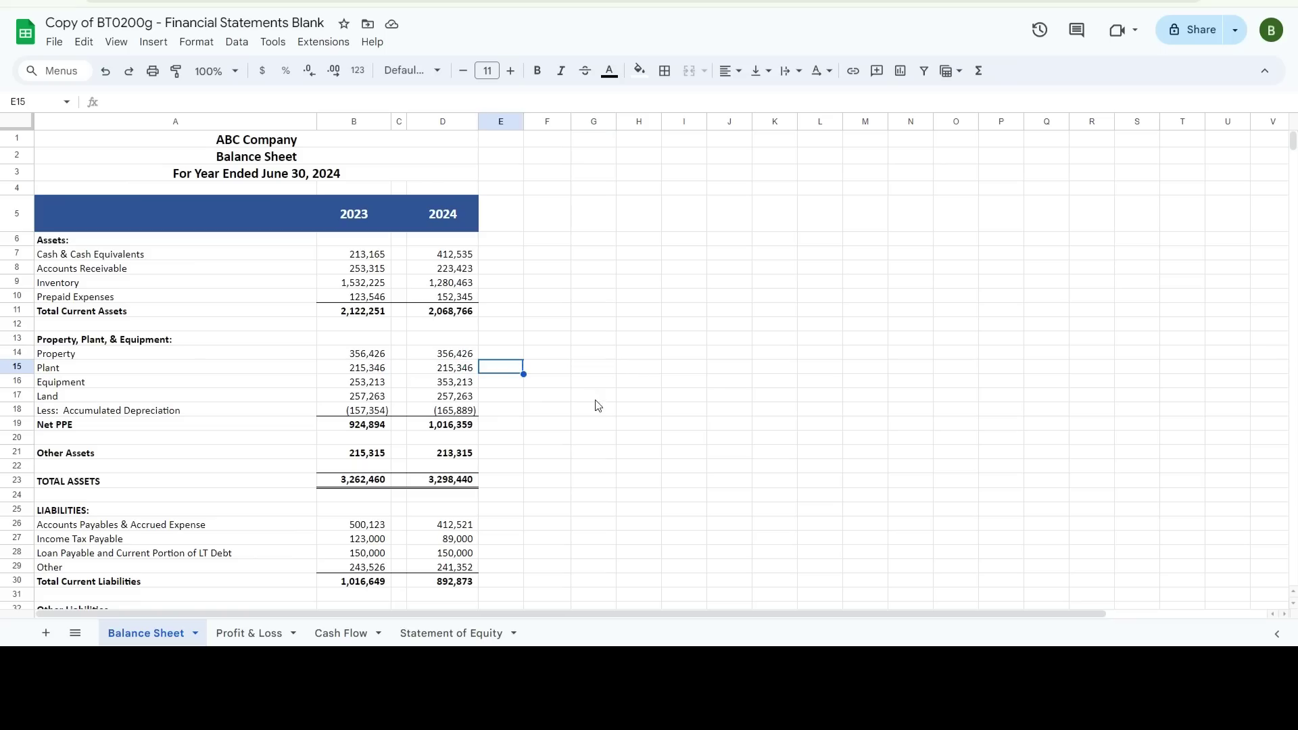
{"action": "left_click", "coordinate": [501, 384]}
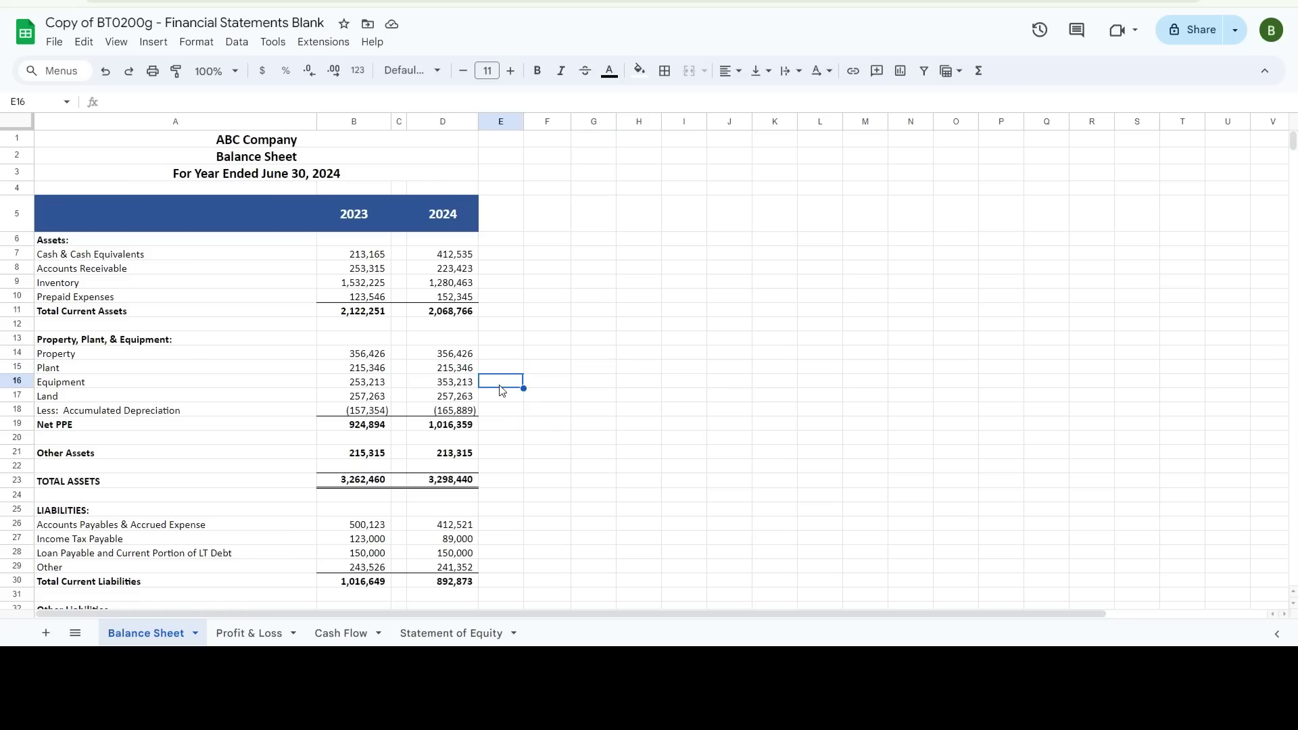
{"action": "left_click", "coordinate": [356, 635]}
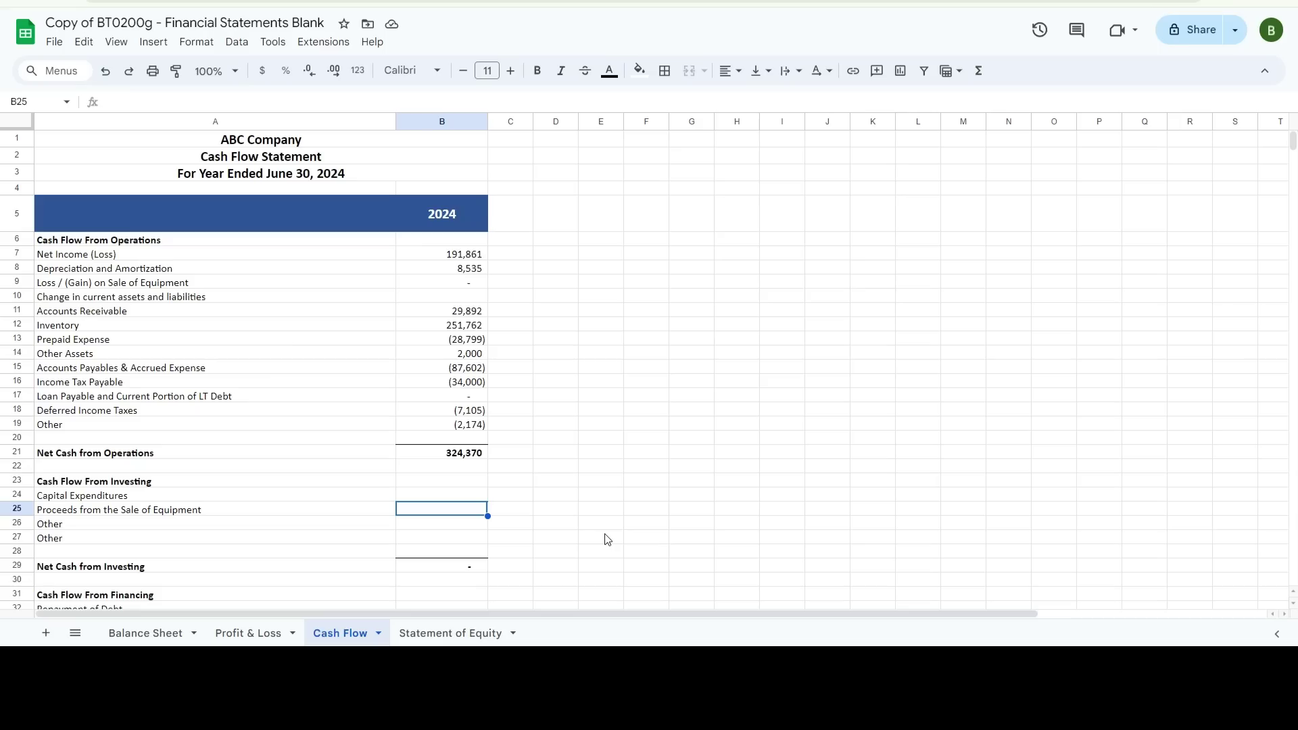
Enter -100000 as Capital Expenditures in B24 and review the resulting (25,000) cash check
{"action": "type", "text": "-"}
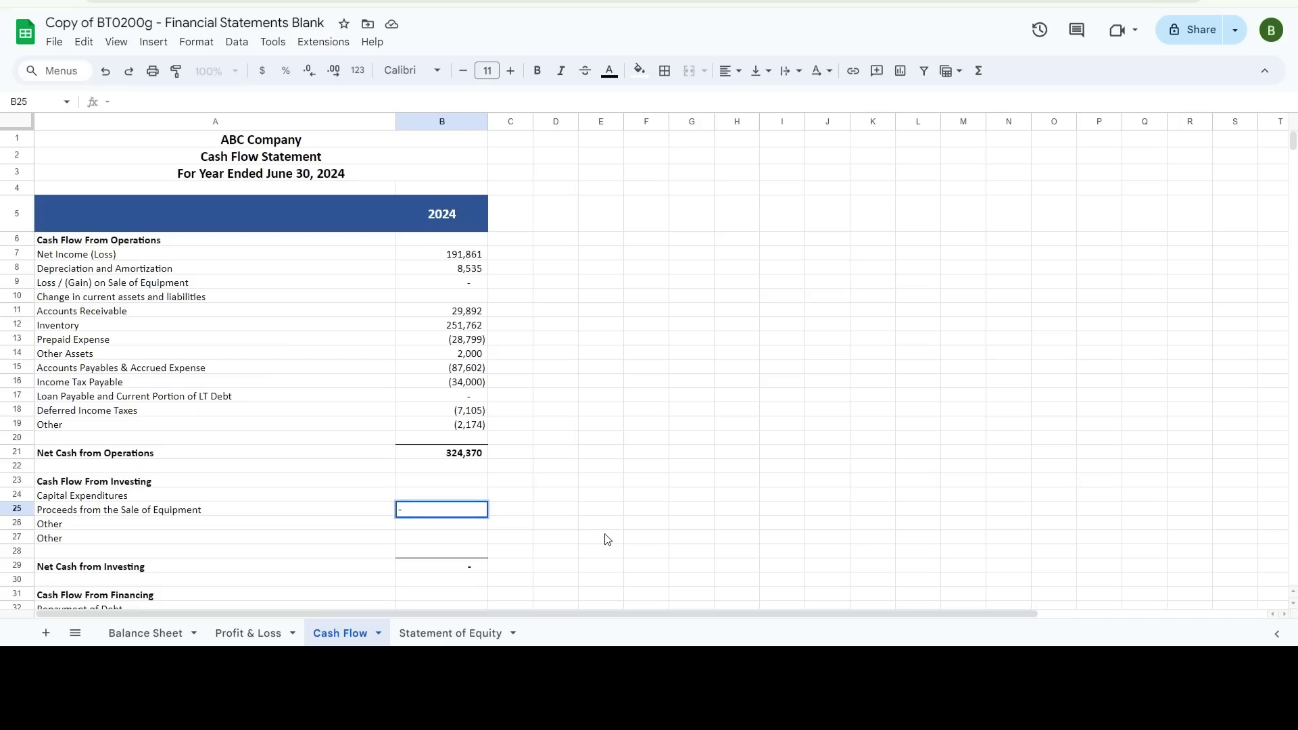
{"action": "key", "text": "Escape"}
{"action": "key", "text": "Up"}
{"action": "type", "text": "-"}
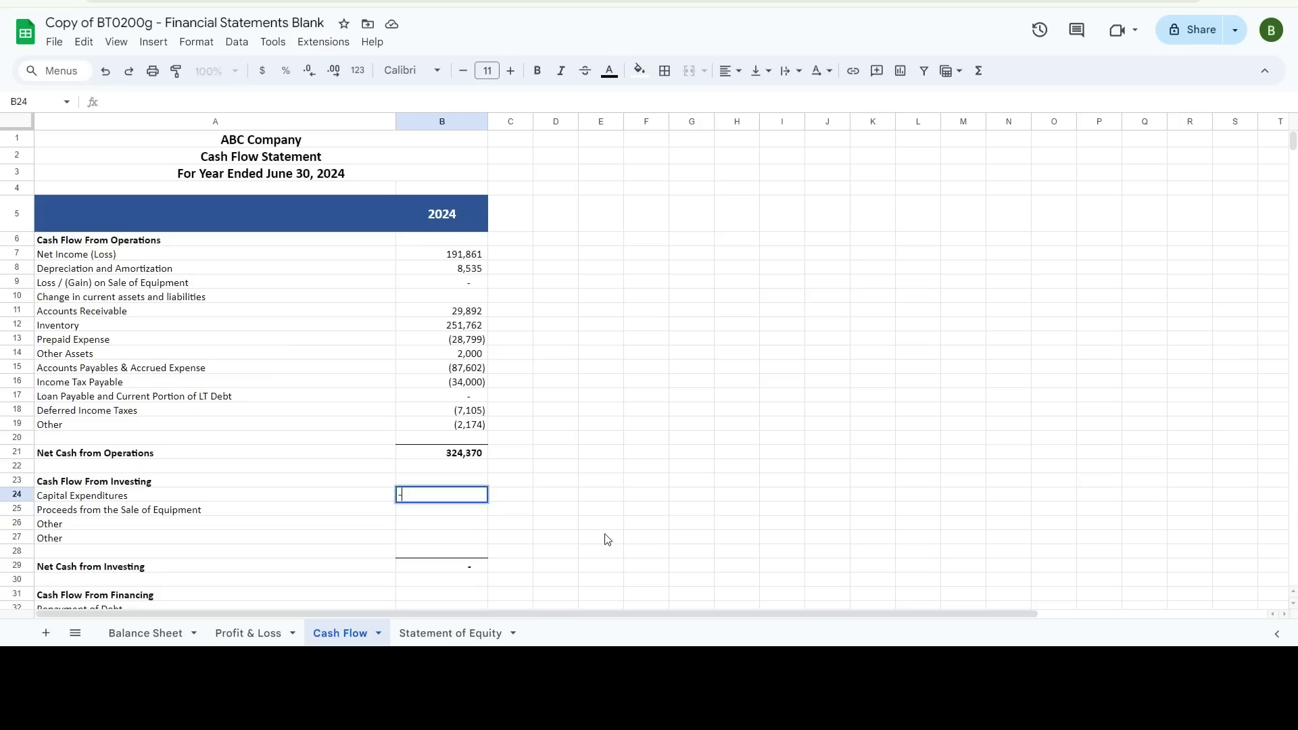
{"action": "type", "text": "100000"}
{"action": "key", "text": "Return"}
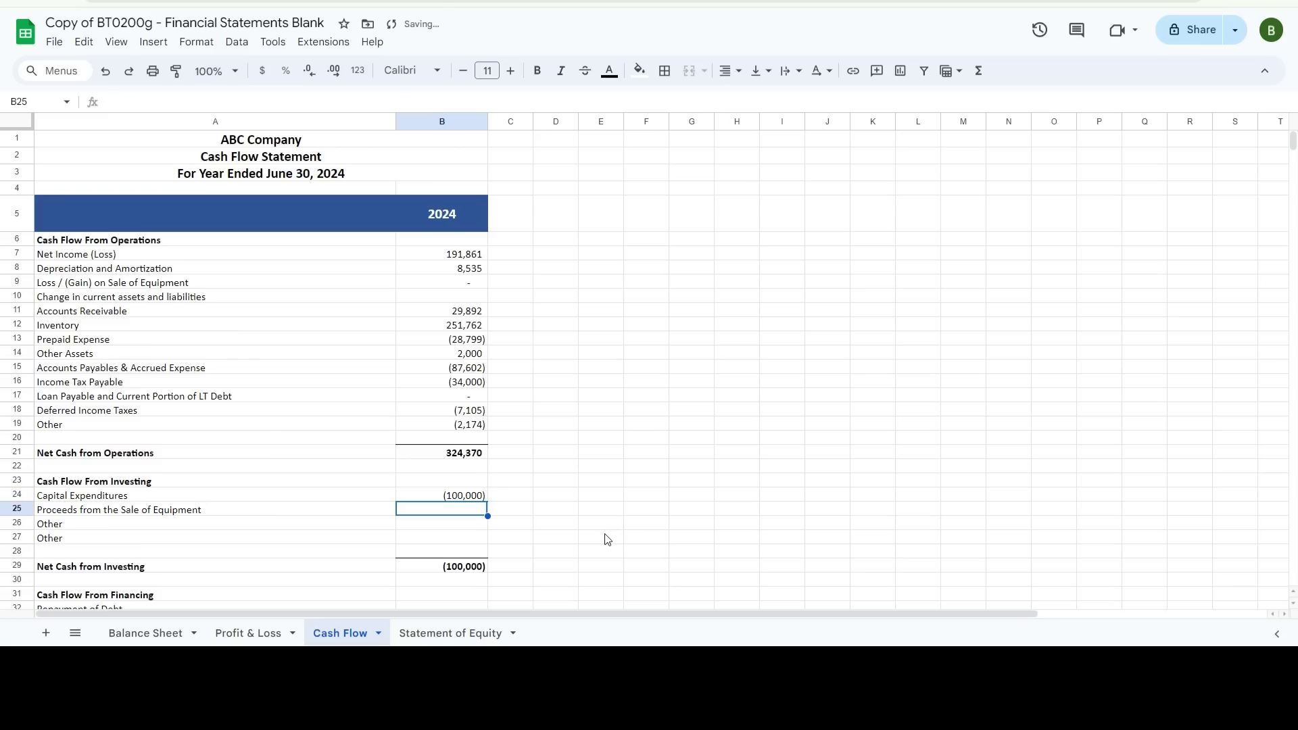
{"action": "scroll", "coordinate": [568, 443], "scroll_direction": "down", "scroll_amount": 4}
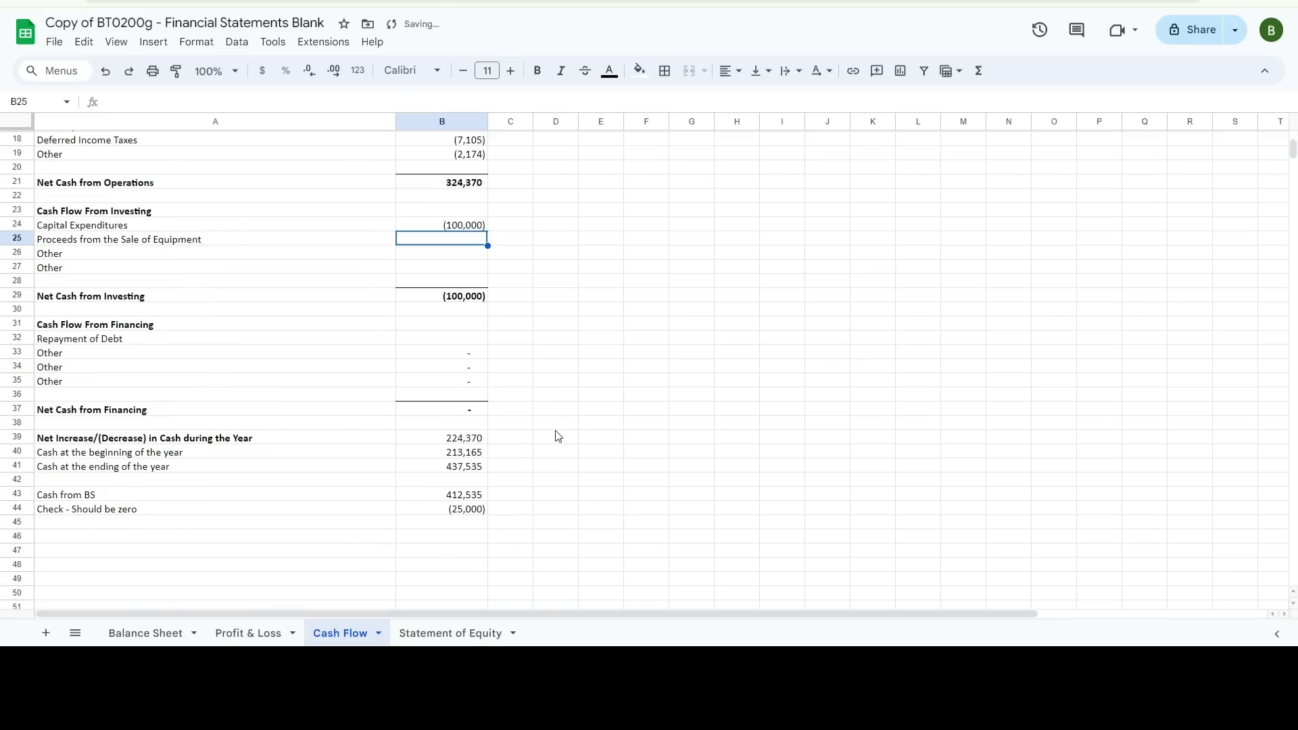
{"action": "left_click", "coordinate": [476, 510]}
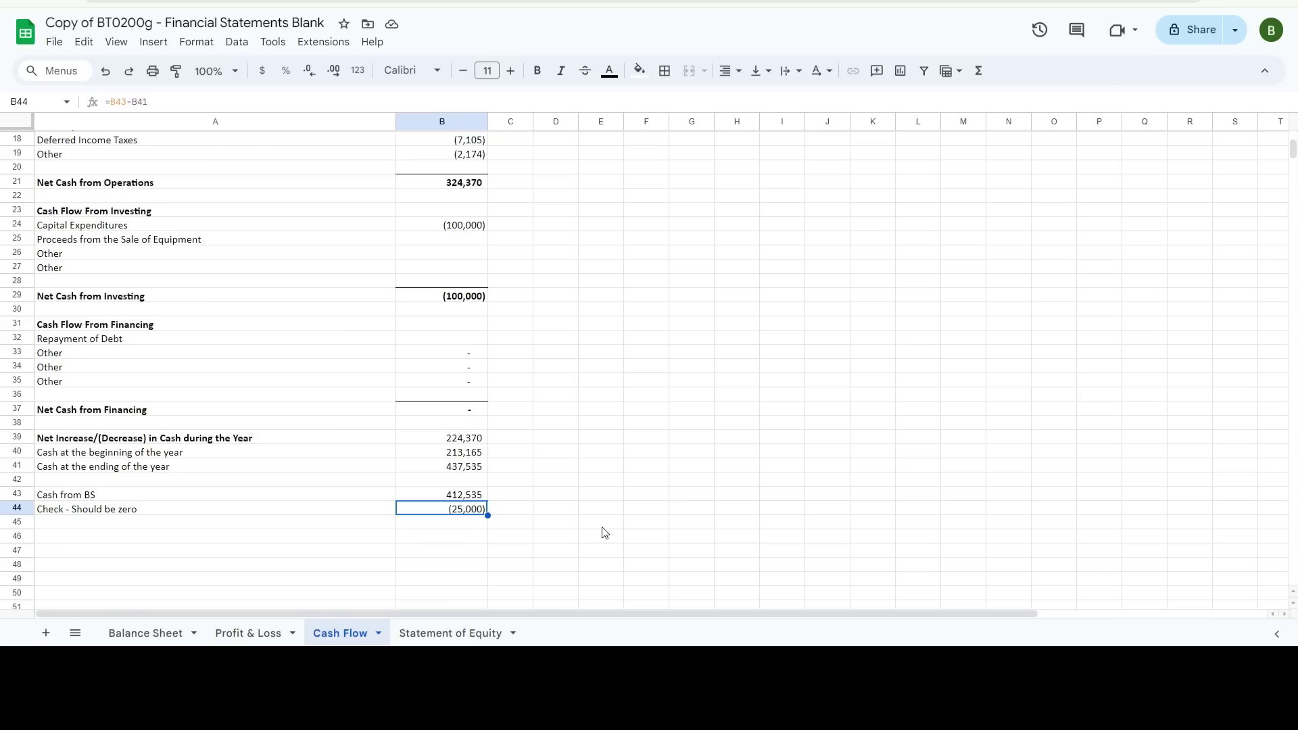
Compare the Cash Flow beginning, ending and check cash formulas against the Balance Sheet cash balances
{"action": "left_click", "coordinate": [452, 454]}
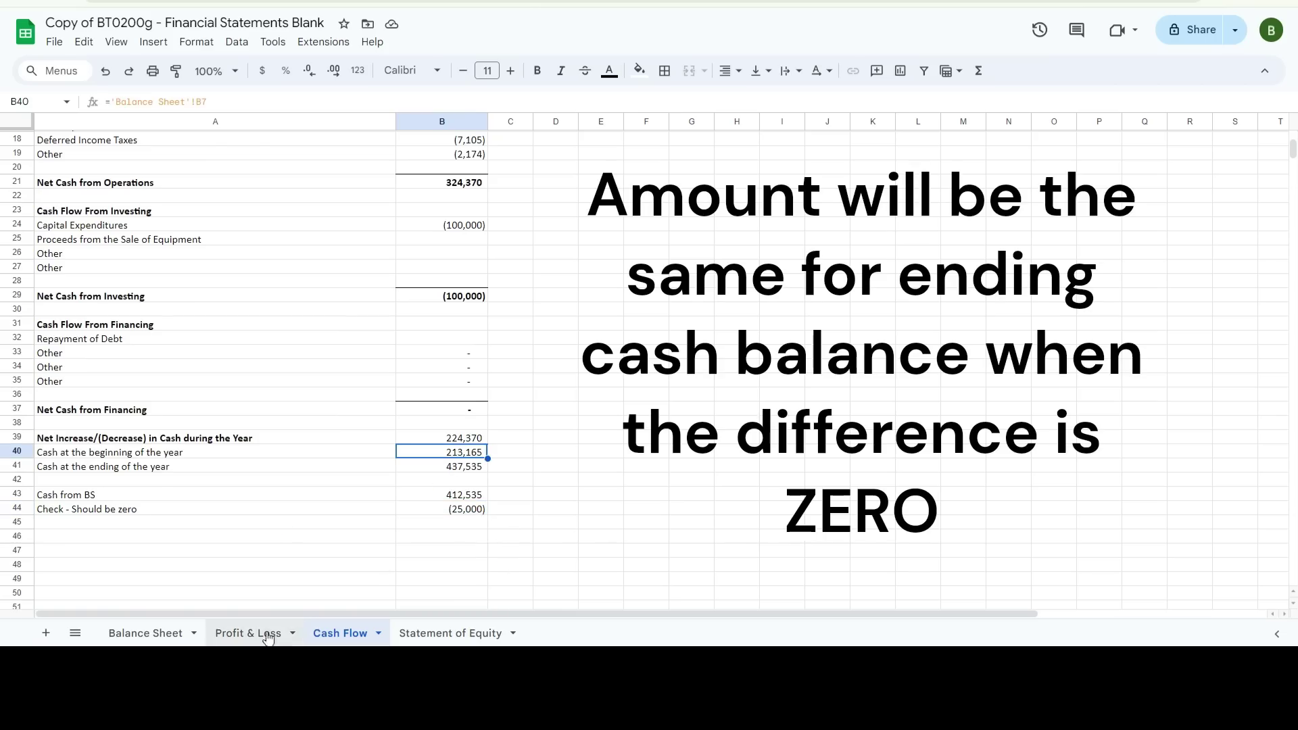
{"action": "left_click", "coordinate": [159, 633]}
{"action": "left_click", "coordinate": [375, 257]}
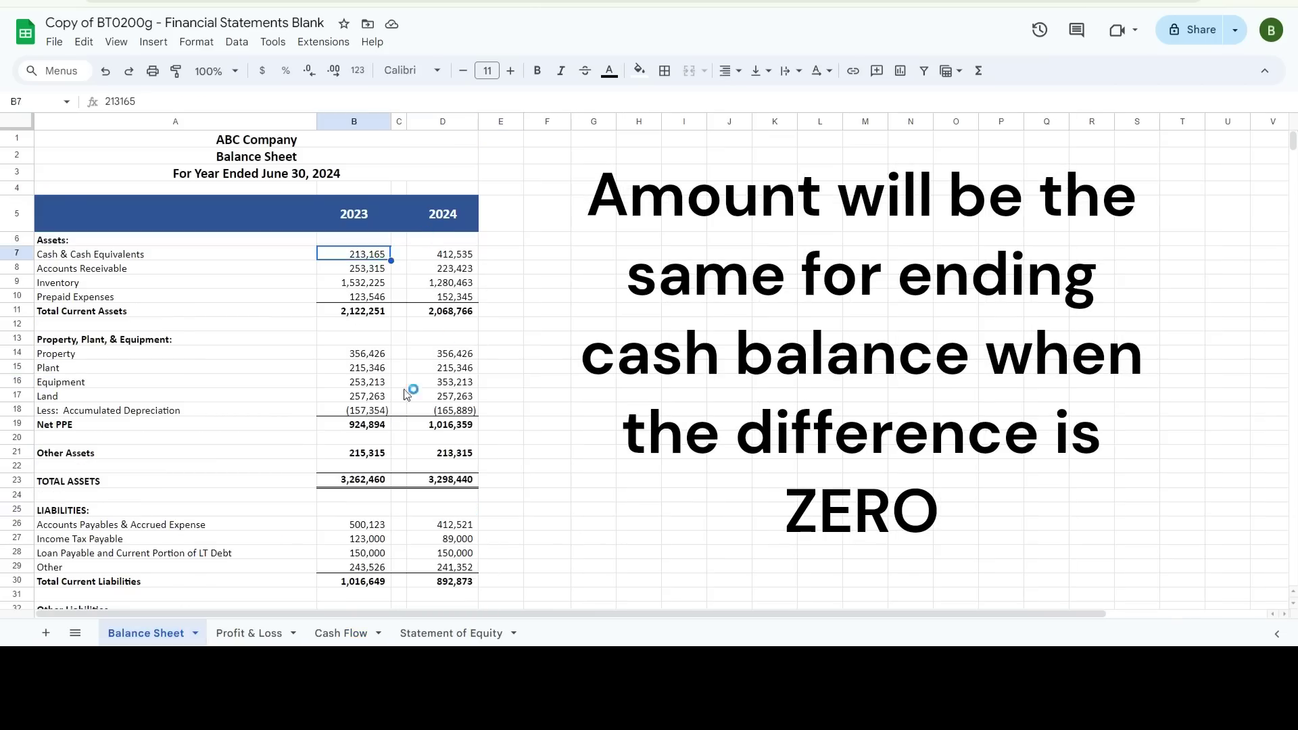
{"action": "left_click", "coordinate": [470, 269]}
{"action": "left_click", "coordinate": [474, 255]}
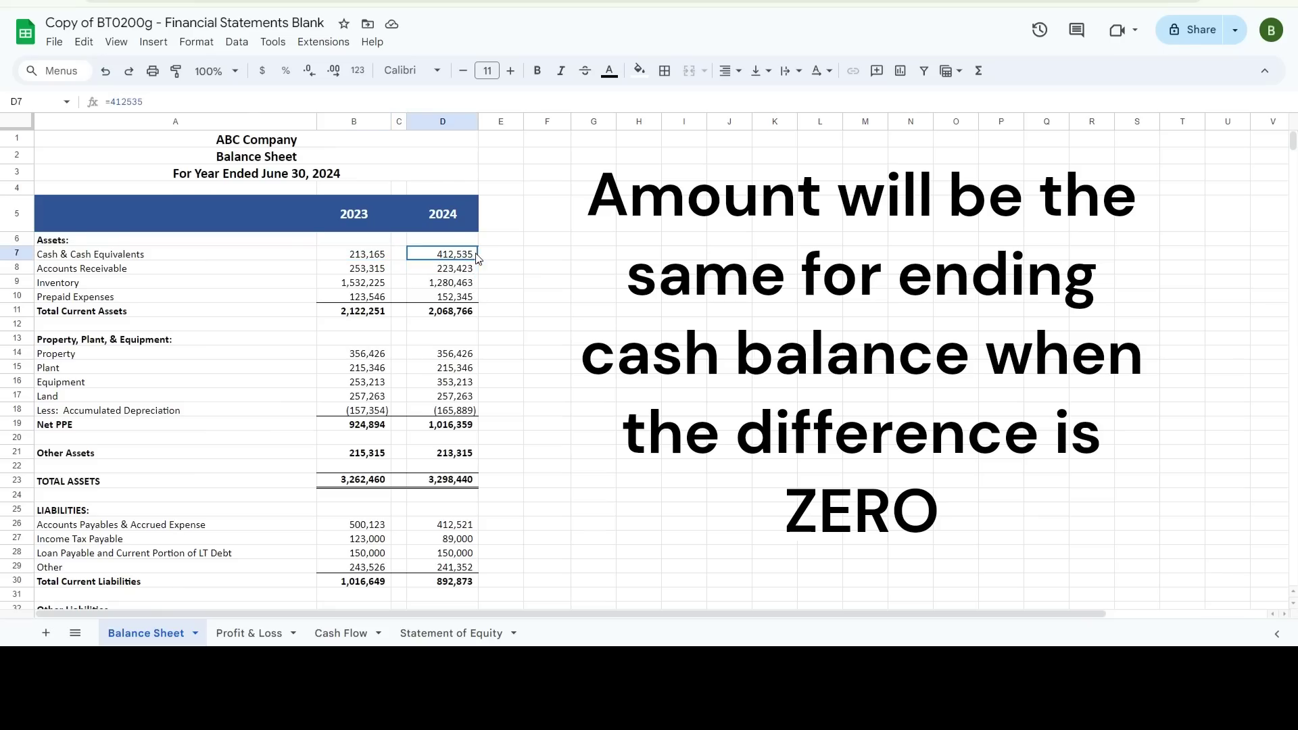
{"action": "left_click", "coordinate": [339, 633]}
{"action": "left_click", "coordinate": [472, 469]}
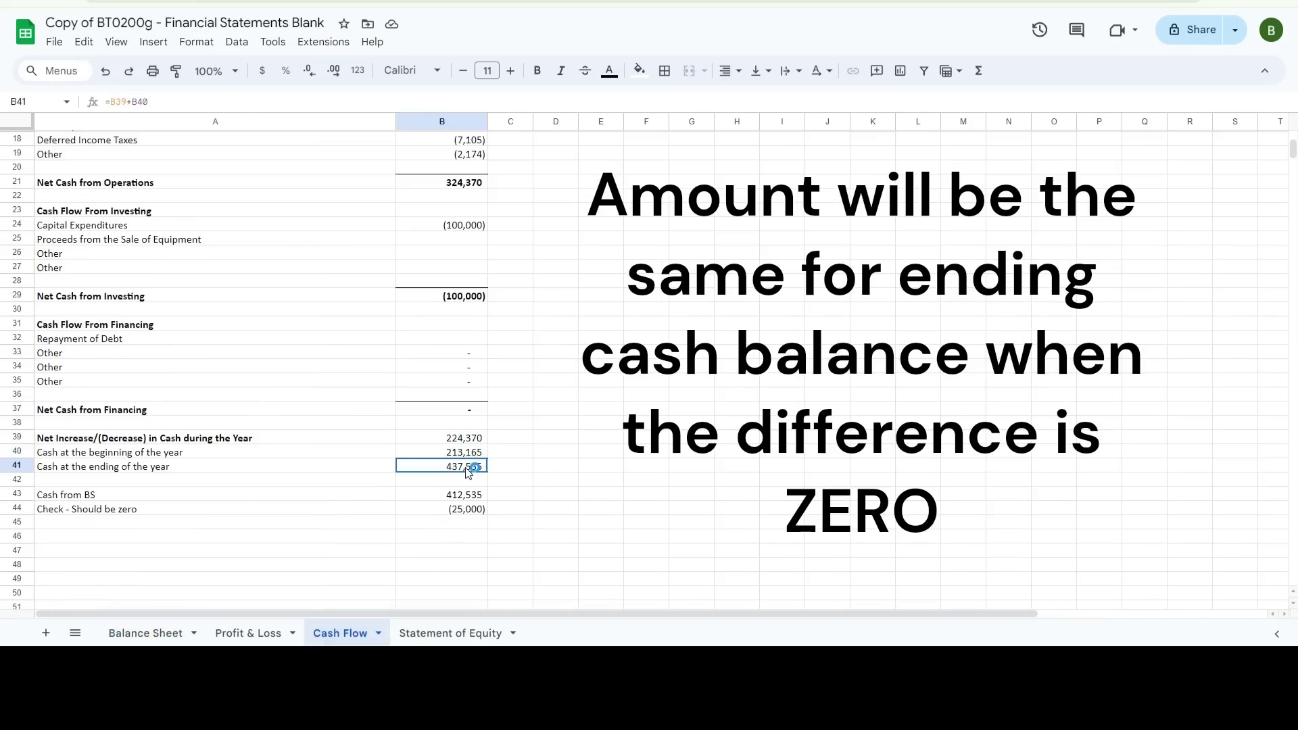
{"action": "left_click", "coordinate": [476, 512]}
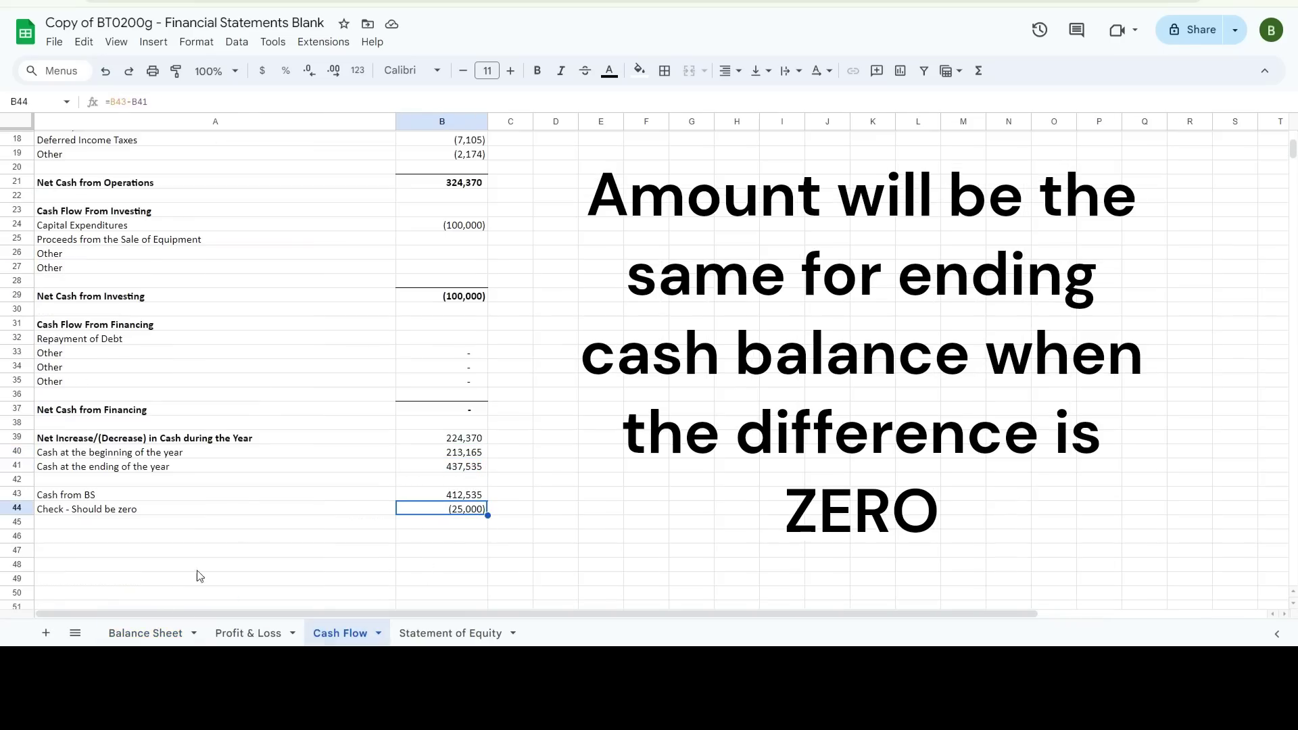
Confirm on the Balance Sheet that long term debt dropped by 25,000 from 2023 to 2024
{"action": "left_click", "coordinate": [149, 633]}
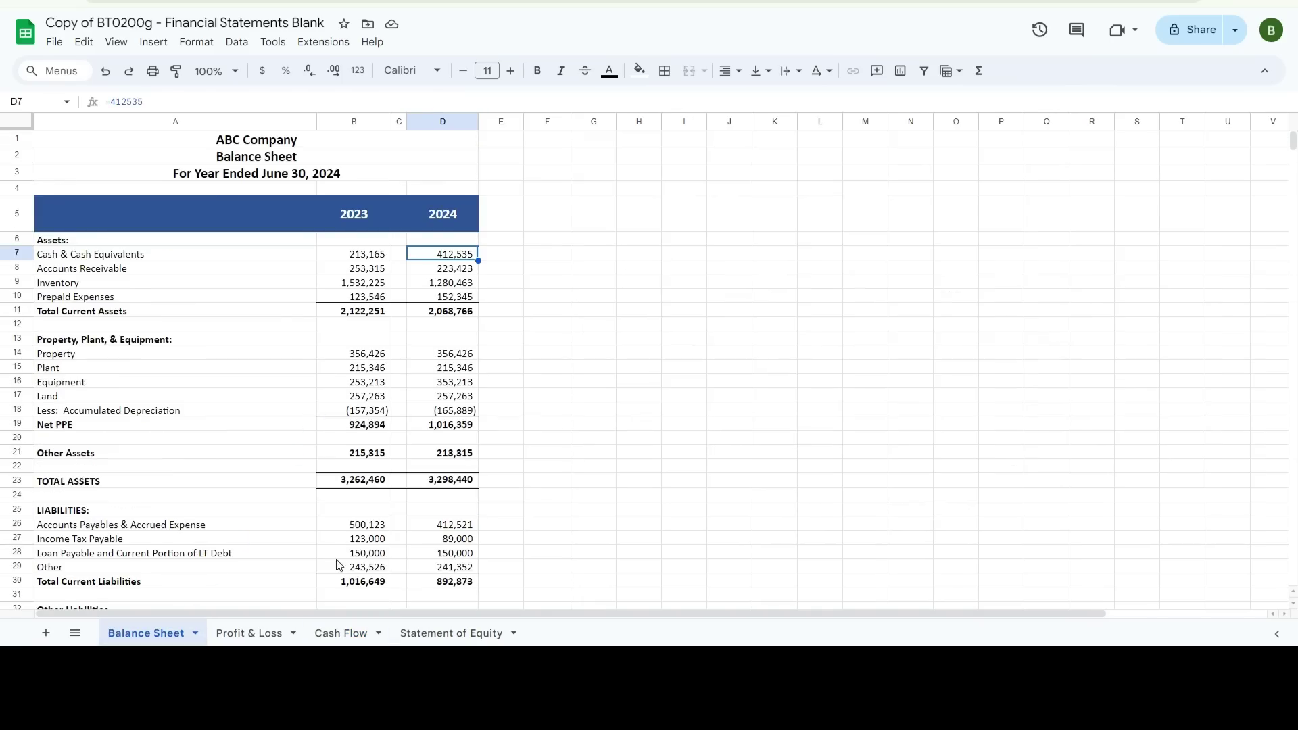
{"action": "left_click", "coordinate": [363, 554]}
{"action": "left_click", "coordinate": [364, 533]}
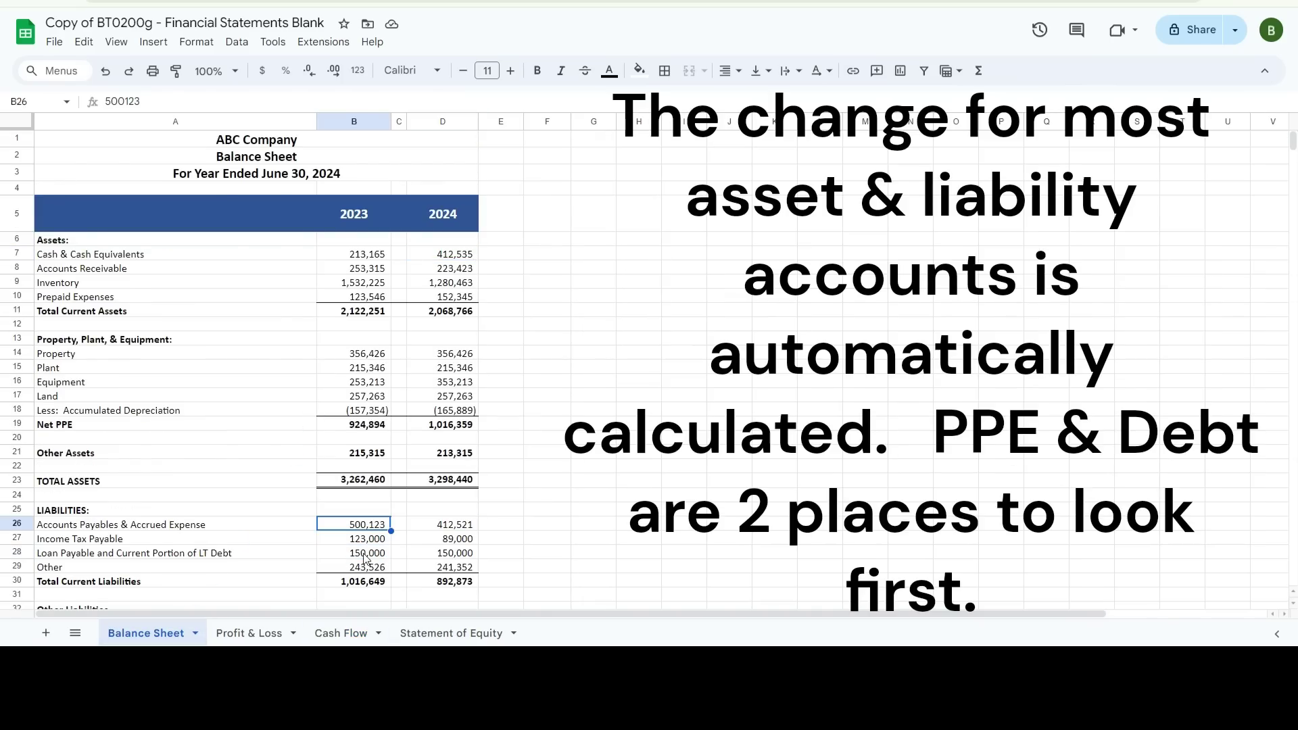
{"action": "scroll", "coordinate": [458, 545], "scroll_direction": "down", "scroll_amount": 4}
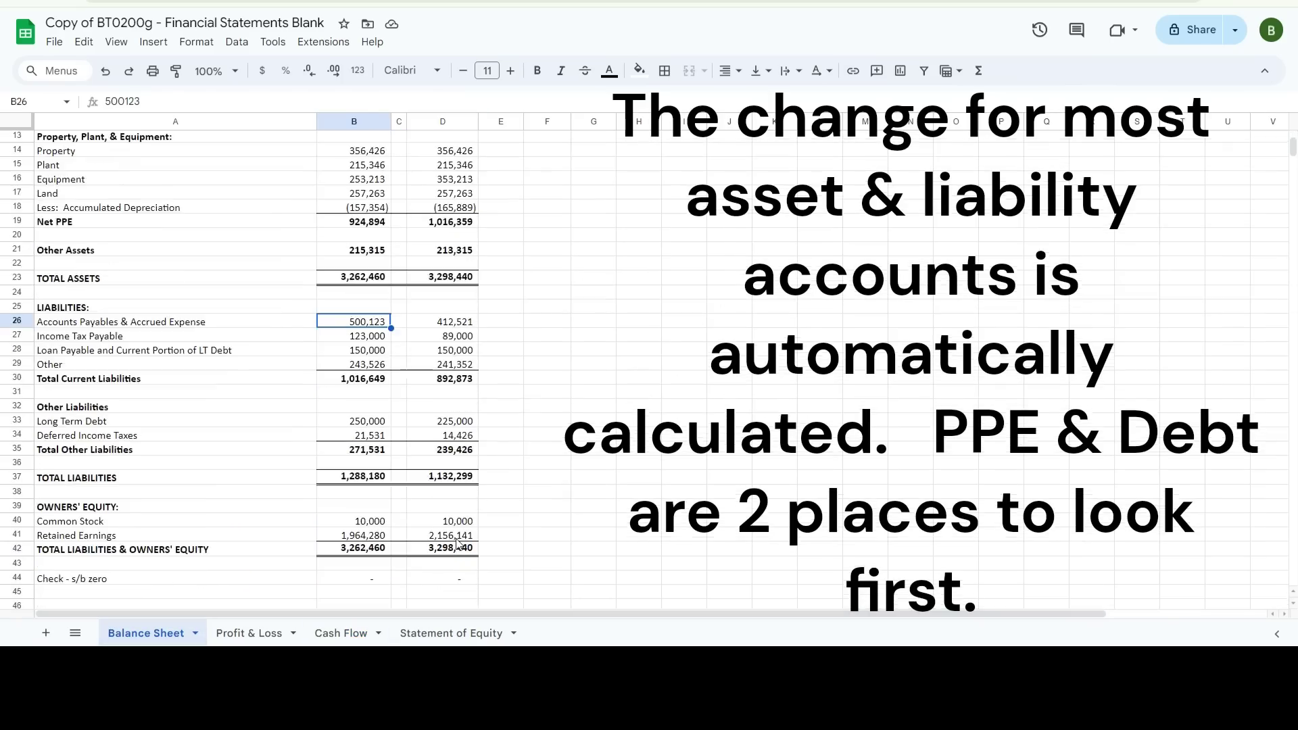
{"action": "left_click", "coordinate": [371, 423]}
{"action": "left_click", "coordinate": [425, 427]}
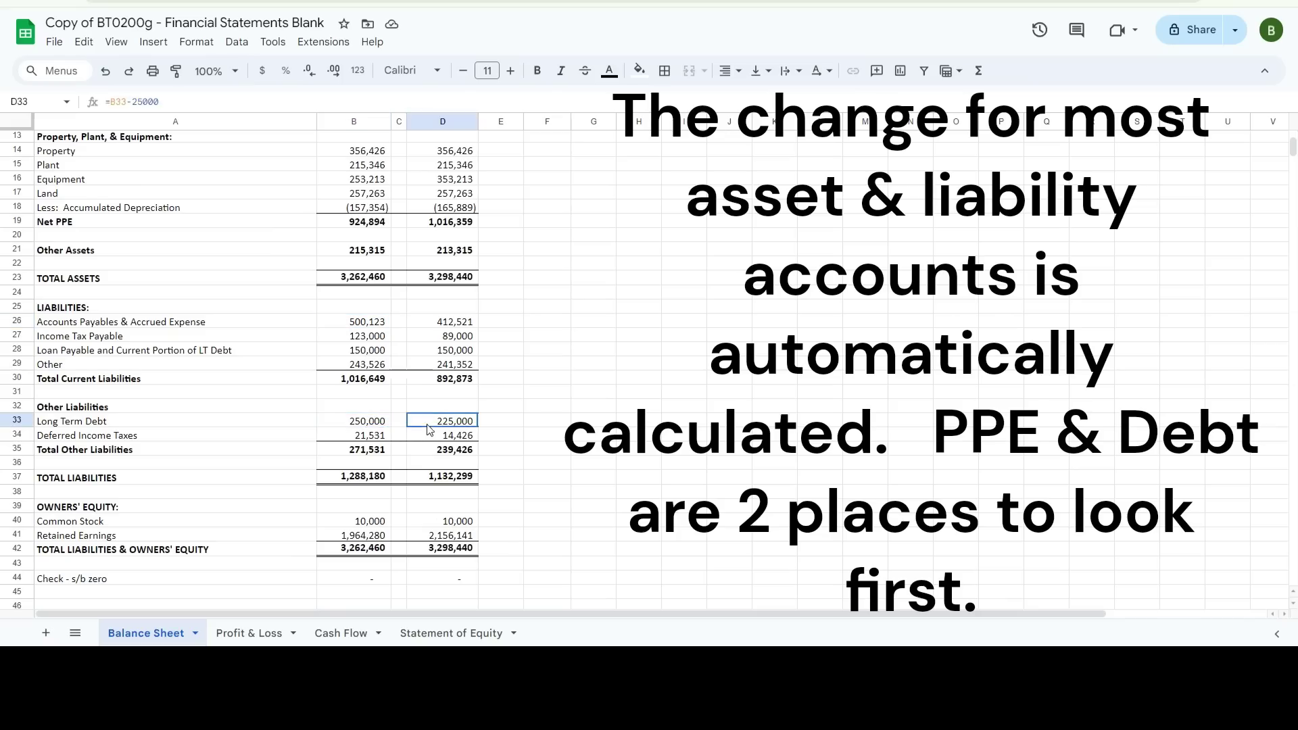
{"action": "left_click", "coordinate": [377, 425]}
{"action": "left_click", "coordinate": [433, 426]}
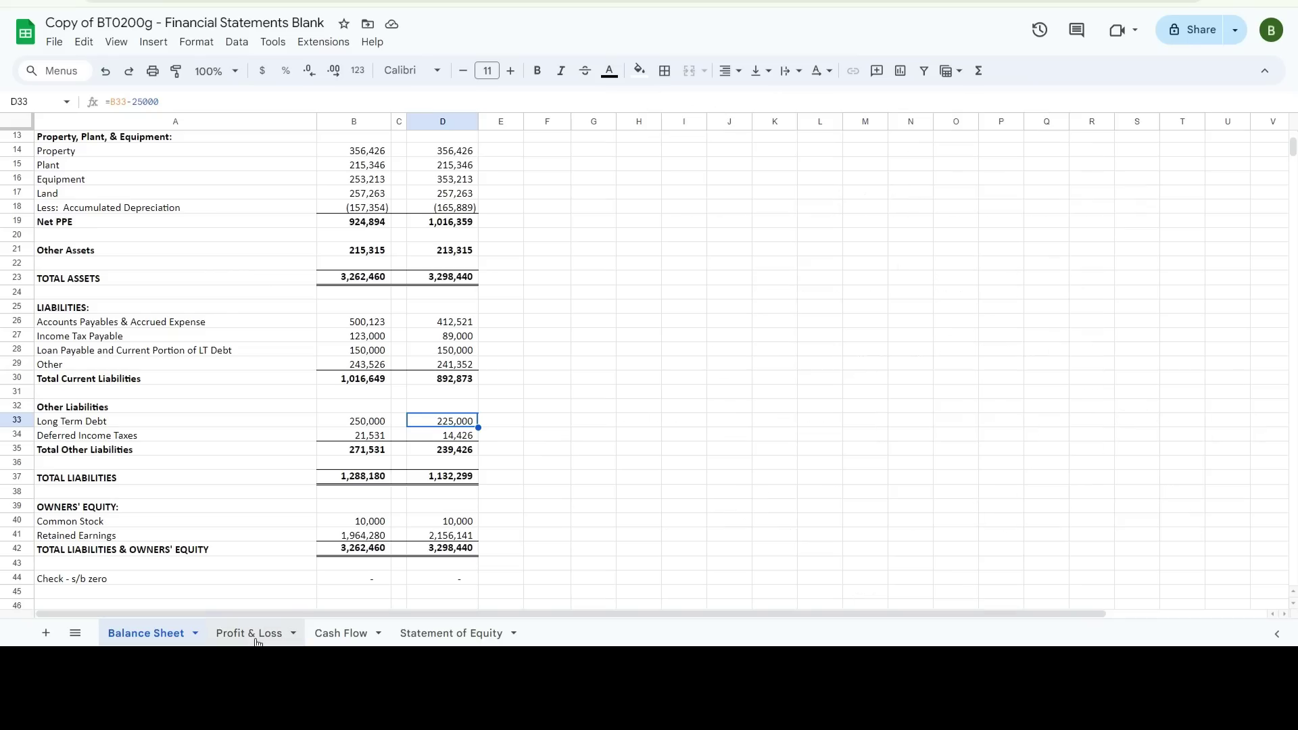
Enter a (25,000) Repayment of Debt on the Cash Flow and confirm the cash check is zero
{"action": "left_click", "coordinate": [341, 634]}
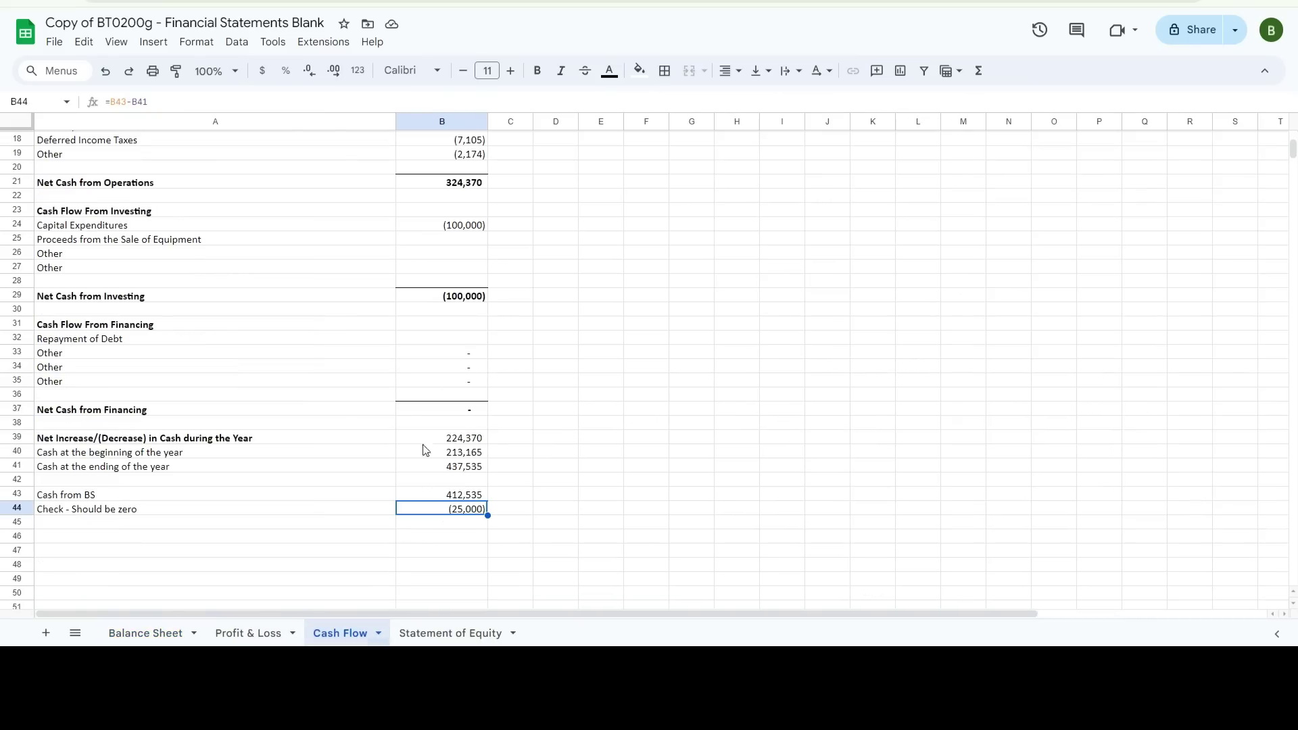
{"action": "left_click", "coordinate": [463, 334]}
{"action": "type", "text": "-25000"}
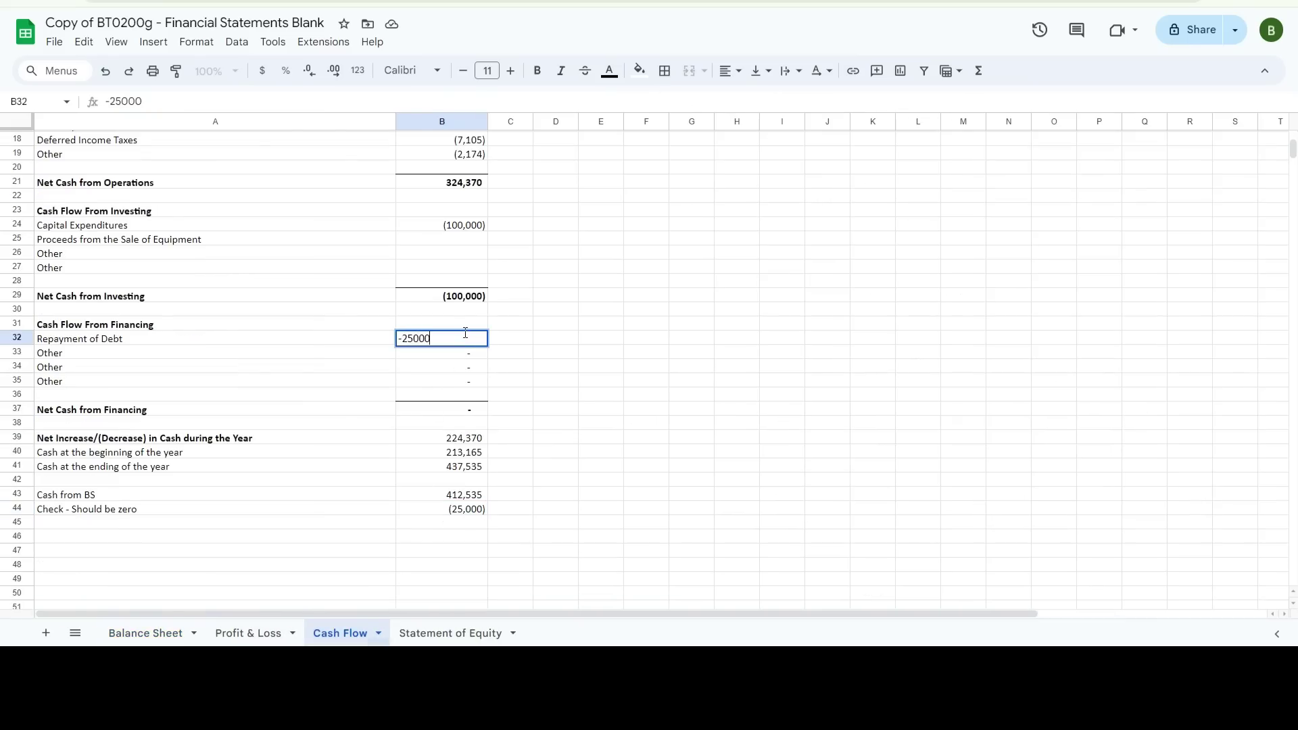
{"action": "key", "text": "Return"}
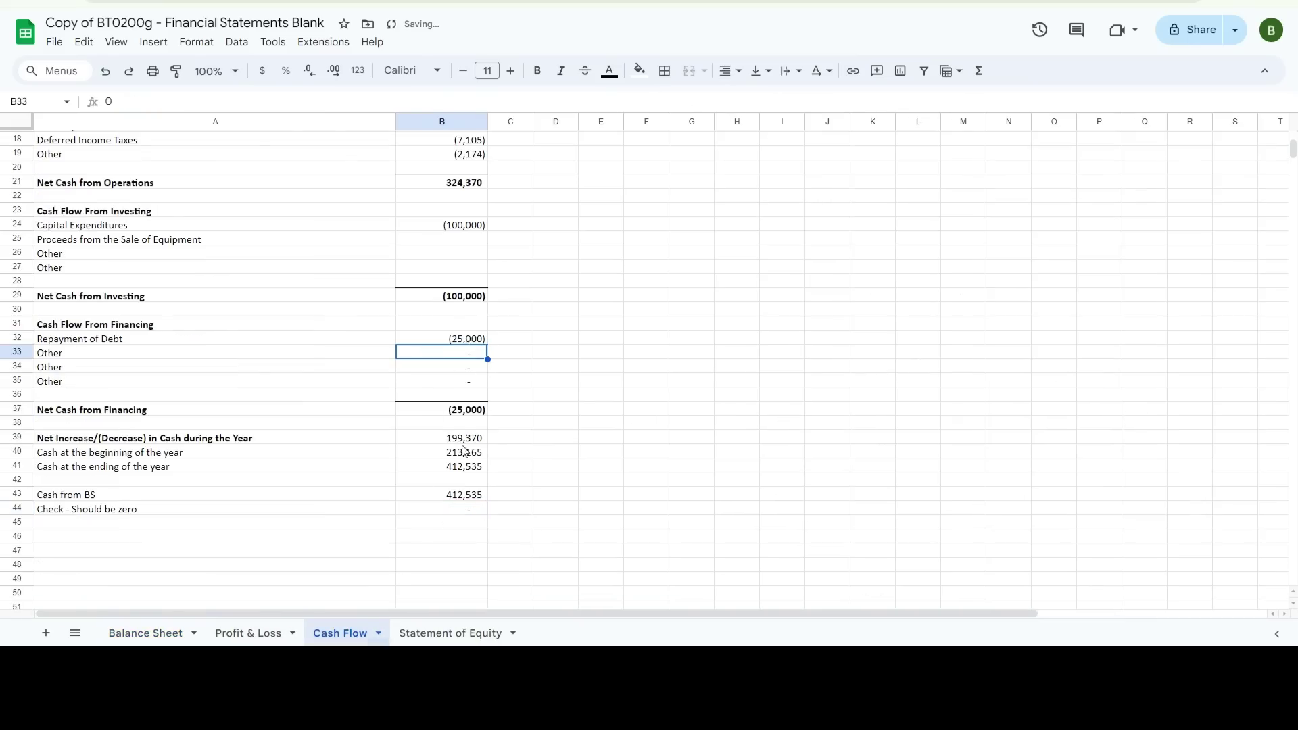
{"action": "left_click", "coordinate": [407, 509]}
{"action": "left_click", "coordinate": [432, 633]}
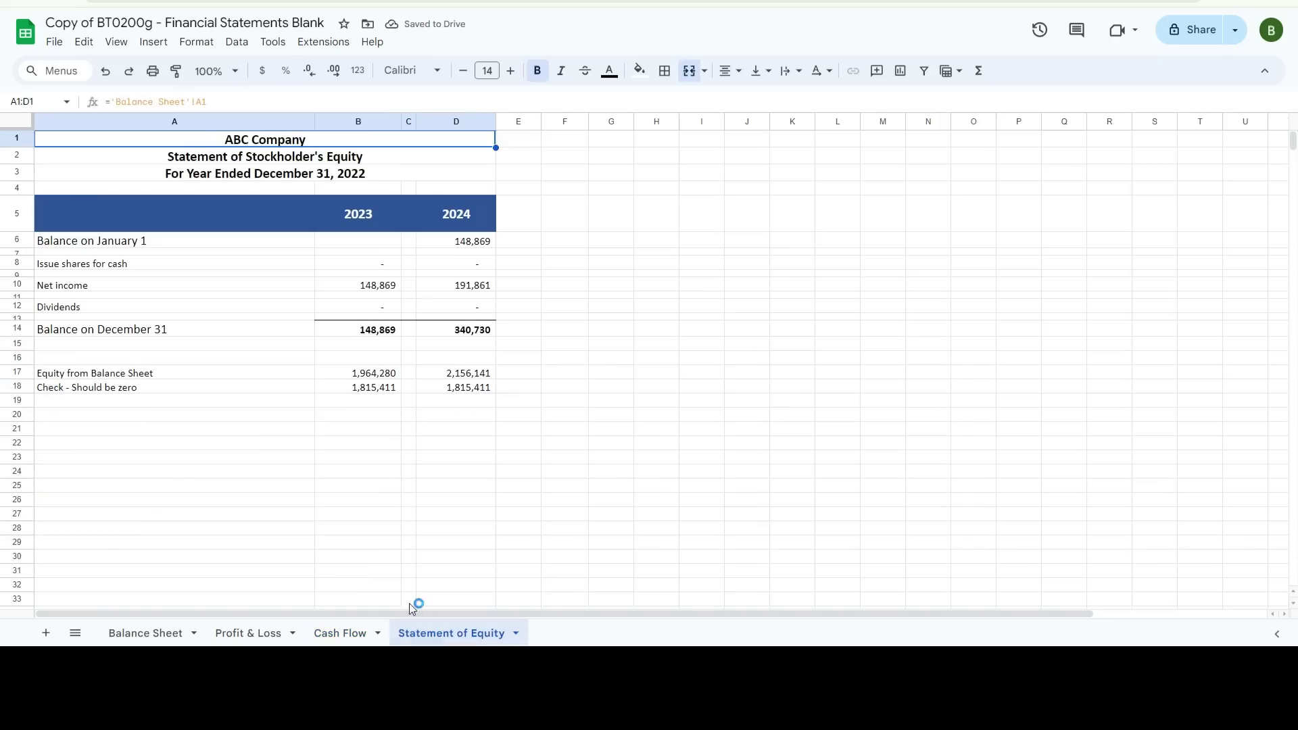
Replace the hardcoded 2023 beginning equity balance with the pasted 1,815,411
{"action": "left_click", "coordinate": [538, 427]}
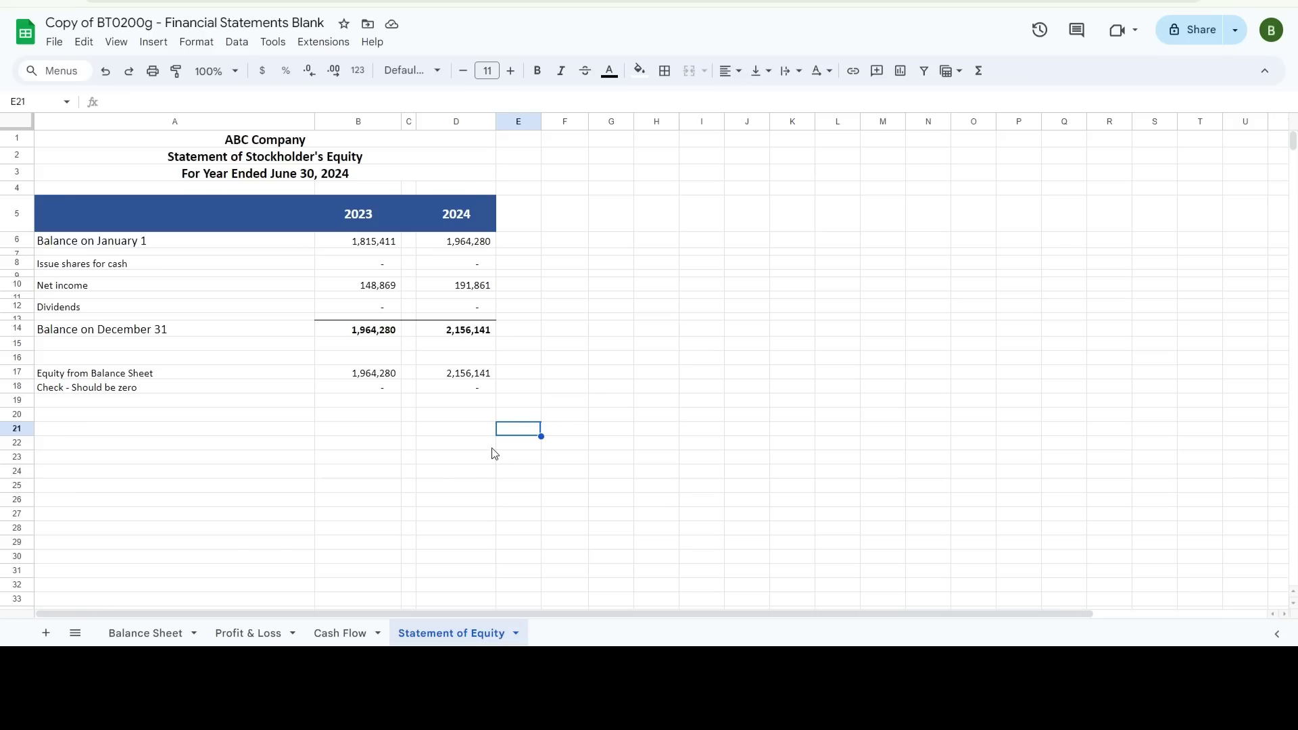
{"action": "left_click", "coordinate": [371, 243]}
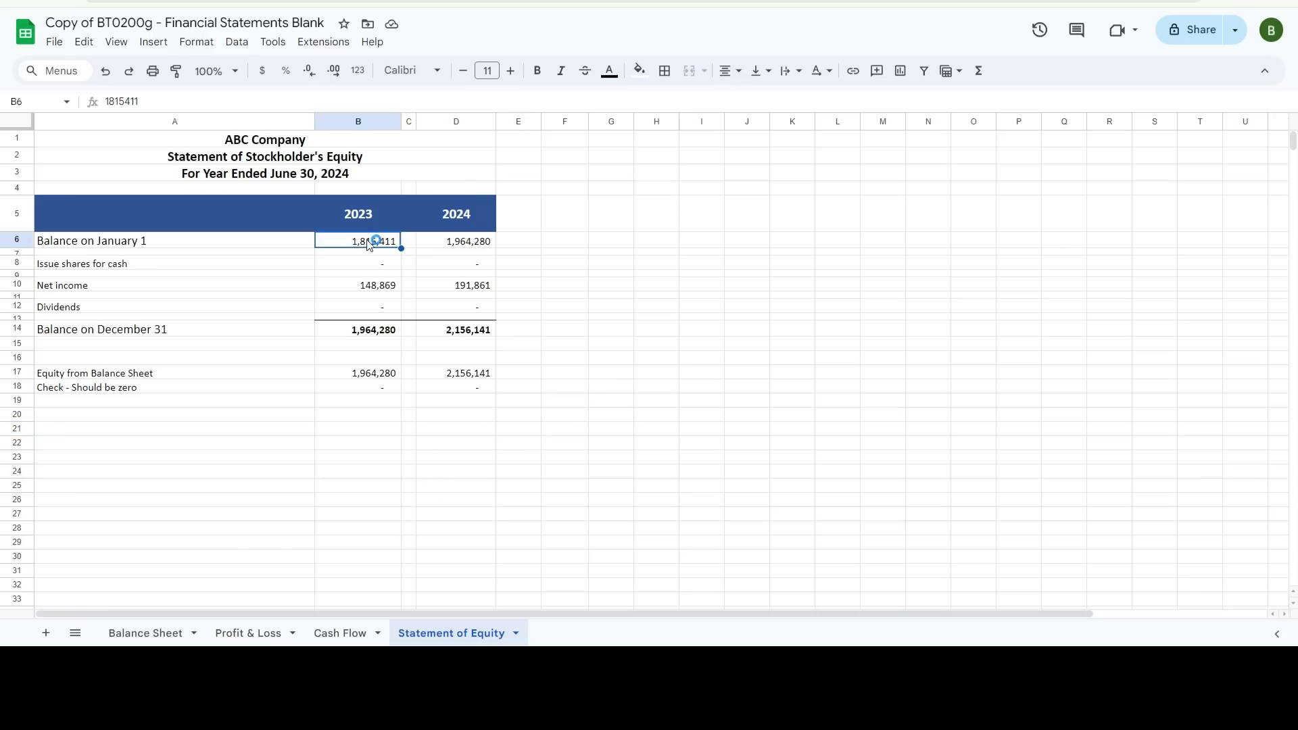
{"action": "key", "text": "Delete"}
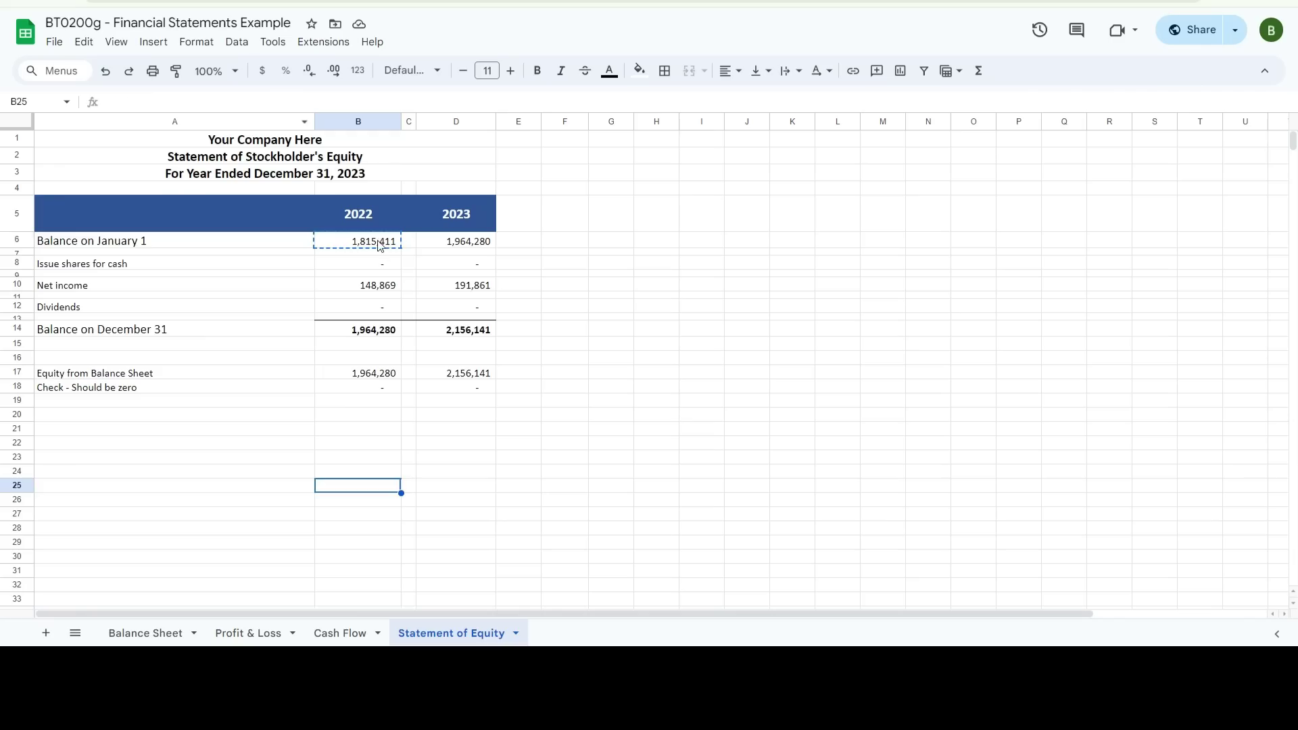
{"action": "left_click", "coordinate": [384, 245]}
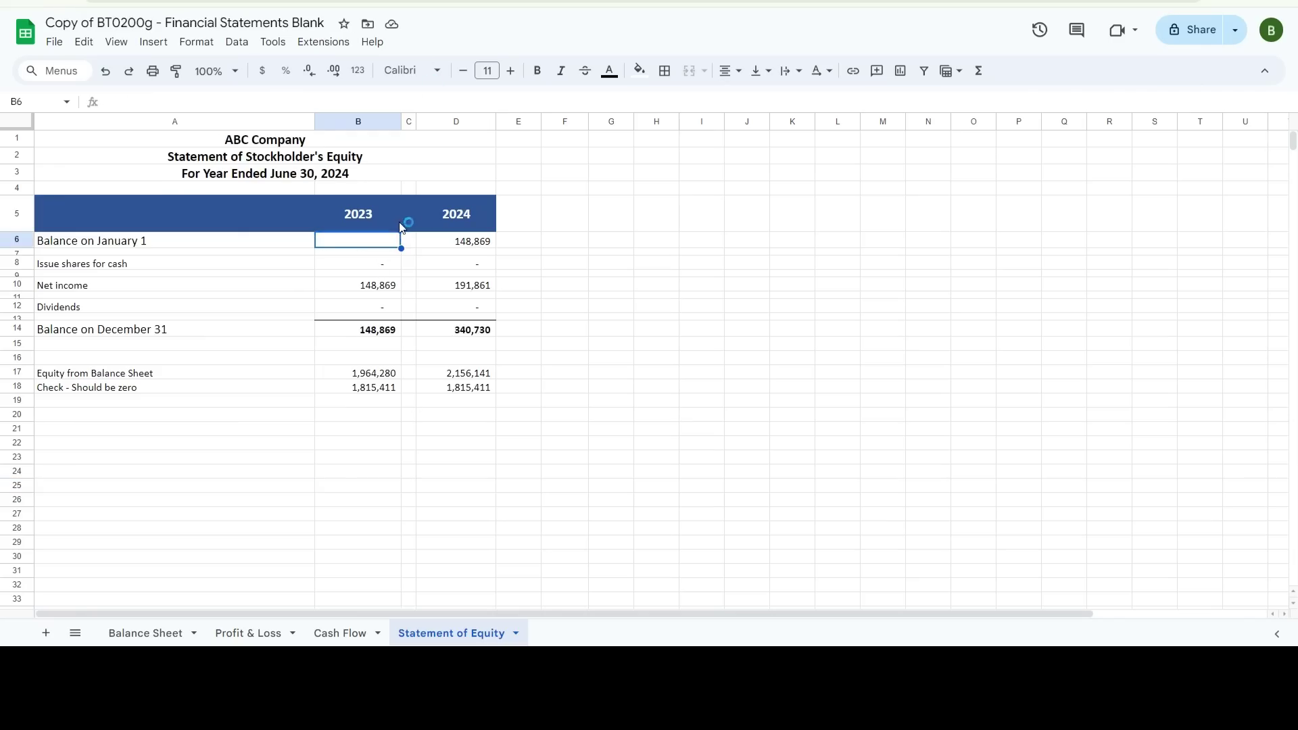
{"action": "type", "text": "1815411"}
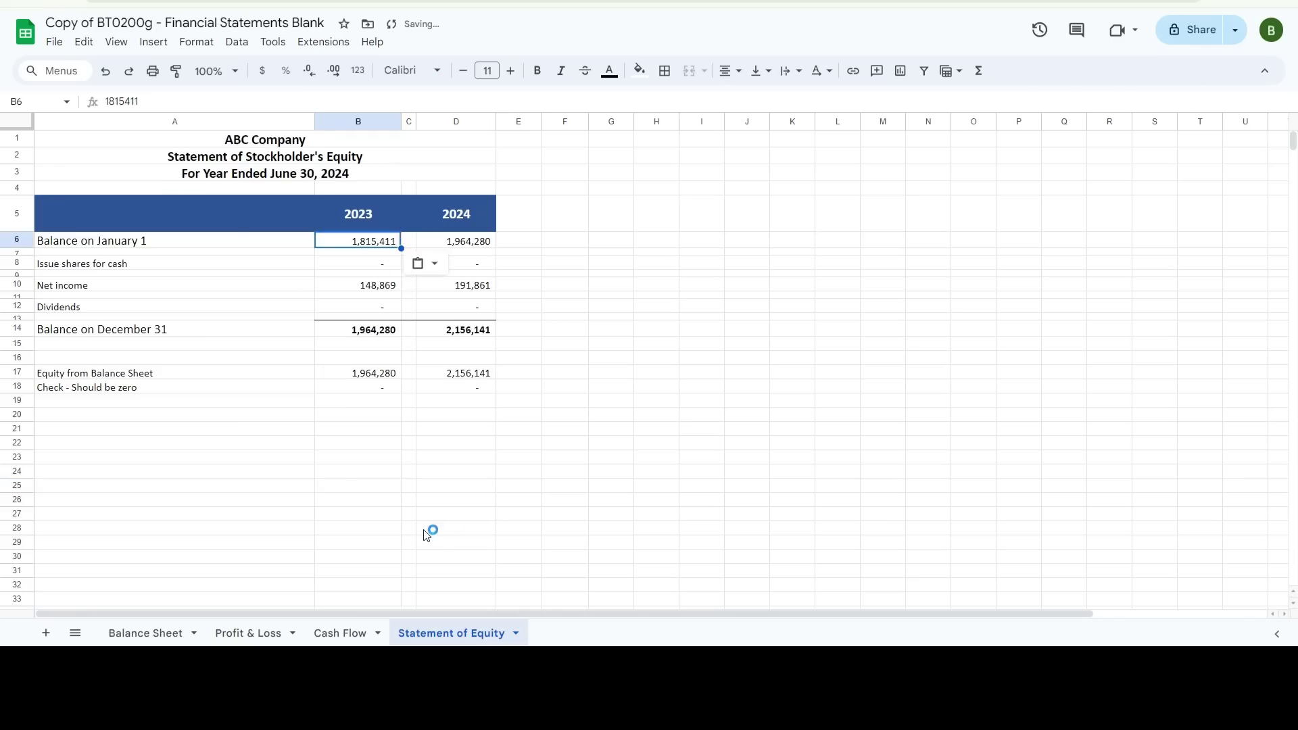
{"action": "left_click", "coordinate": [428, 530]}
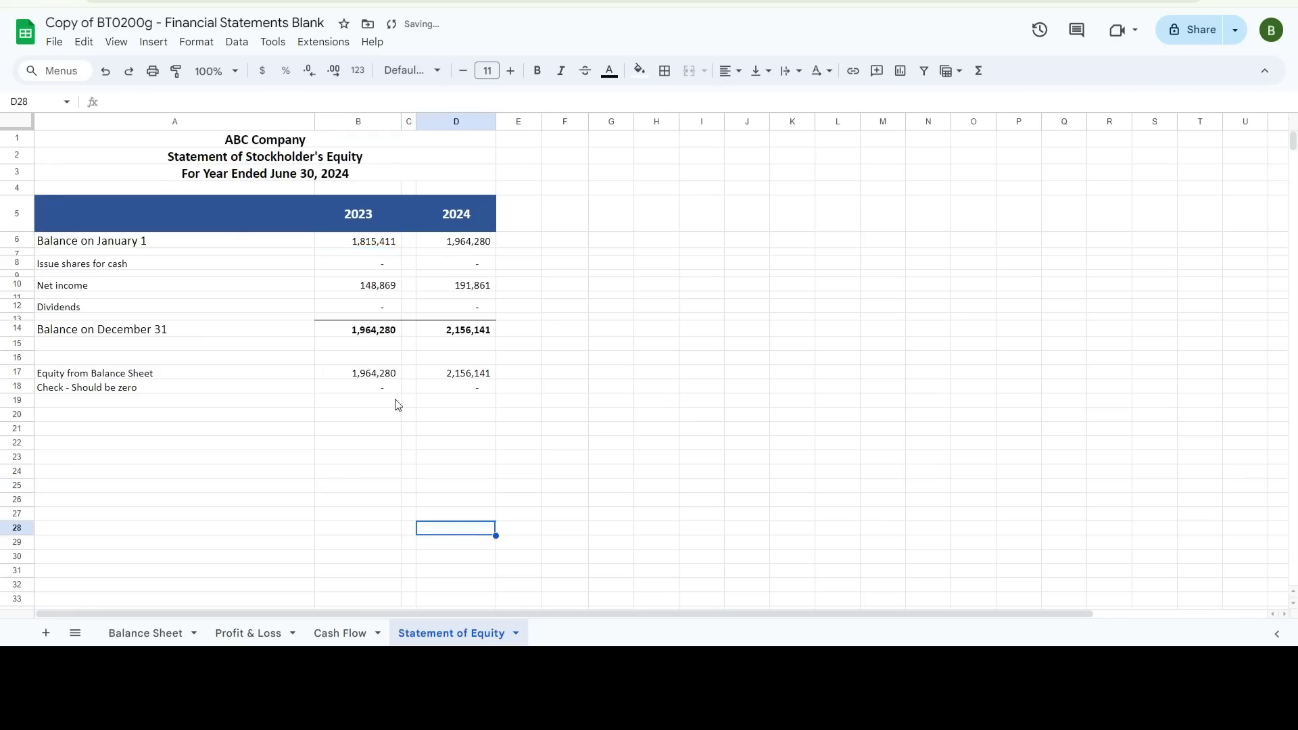
Check the 2023 opening balance, net income link, December 31 total and 2024 opening link
{"action": "left_click", "coordinate": [381, 243]}
{"action": "left_click", "coordinate": [392, 286]}
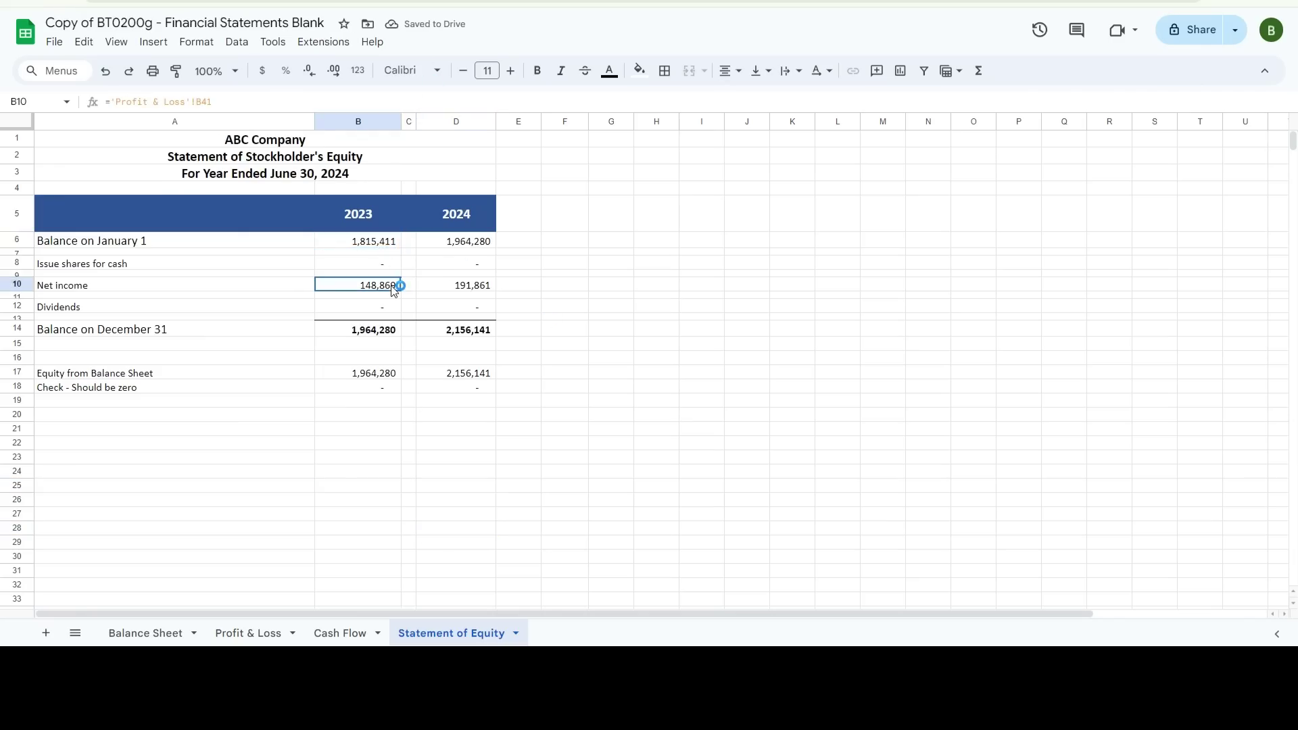
{"action": "left_click", "coordinate": [359, 336]}
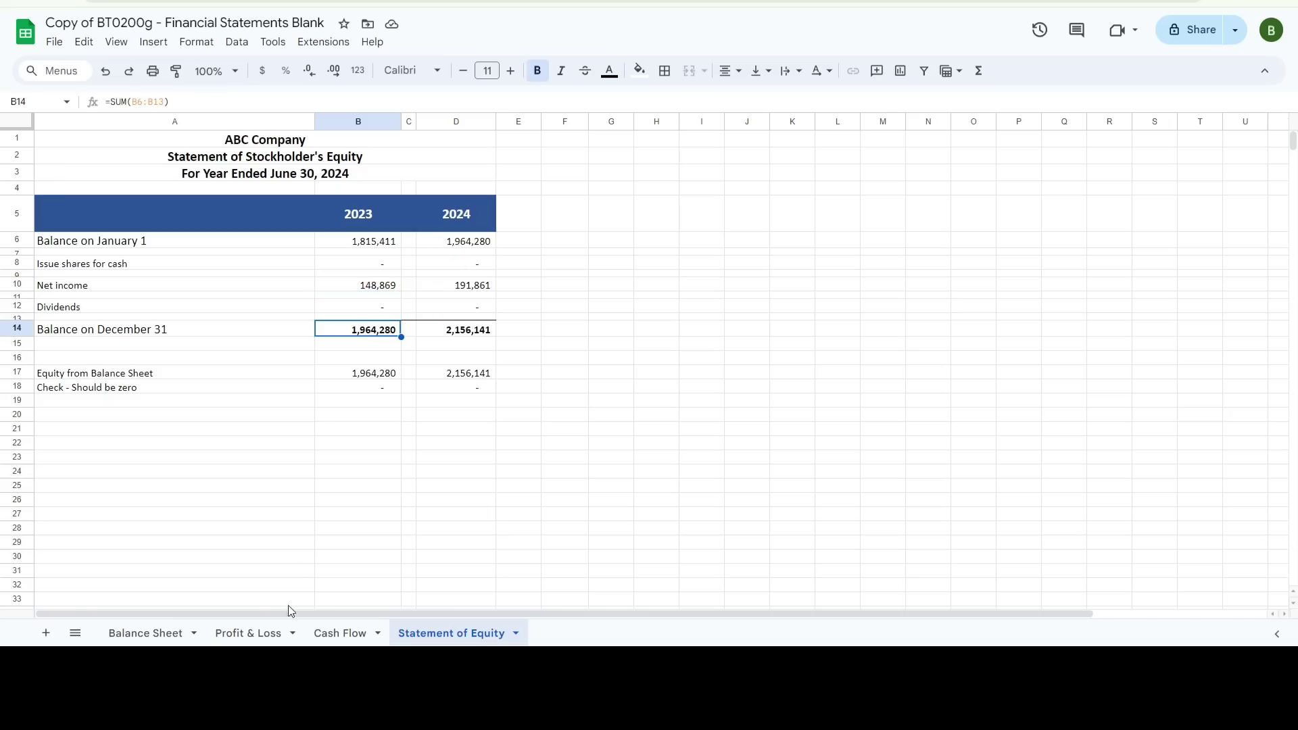
{"action": "left_click", "coordinate": [473, 245]}
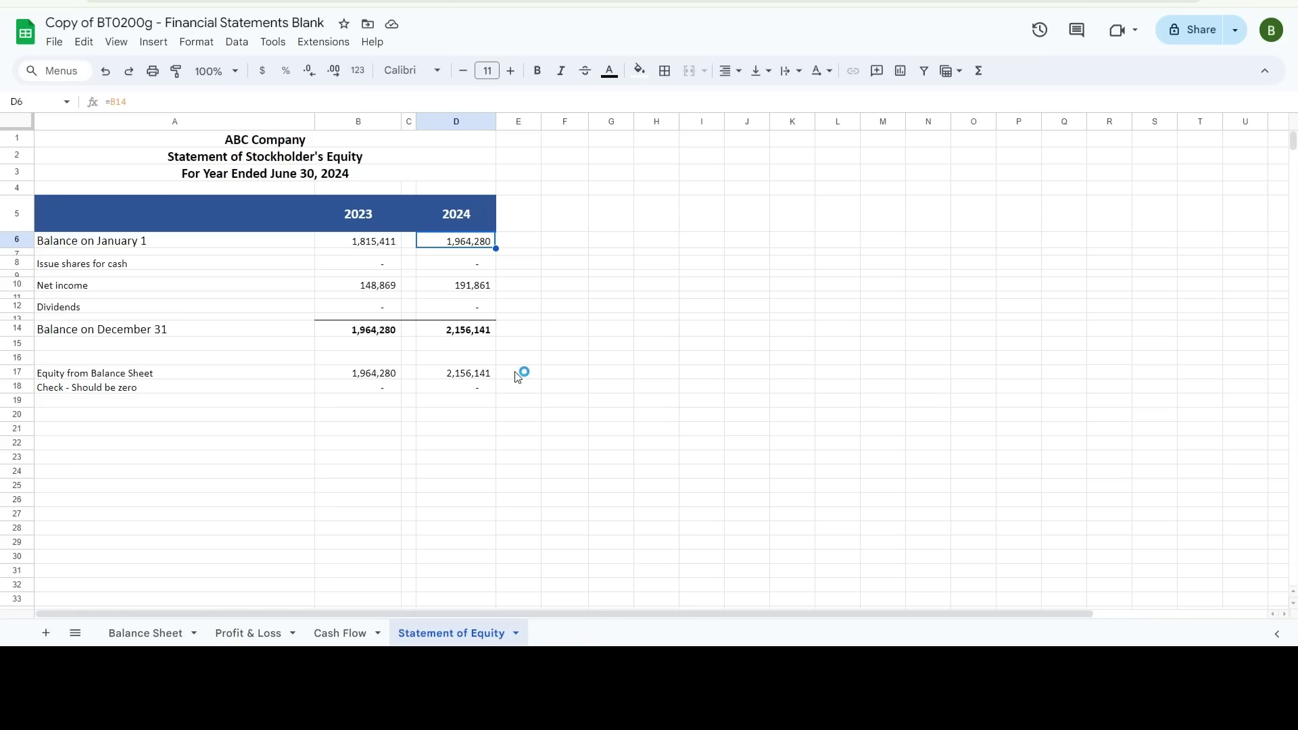
{"action": "left_click", "coordinate": [145, 633]}
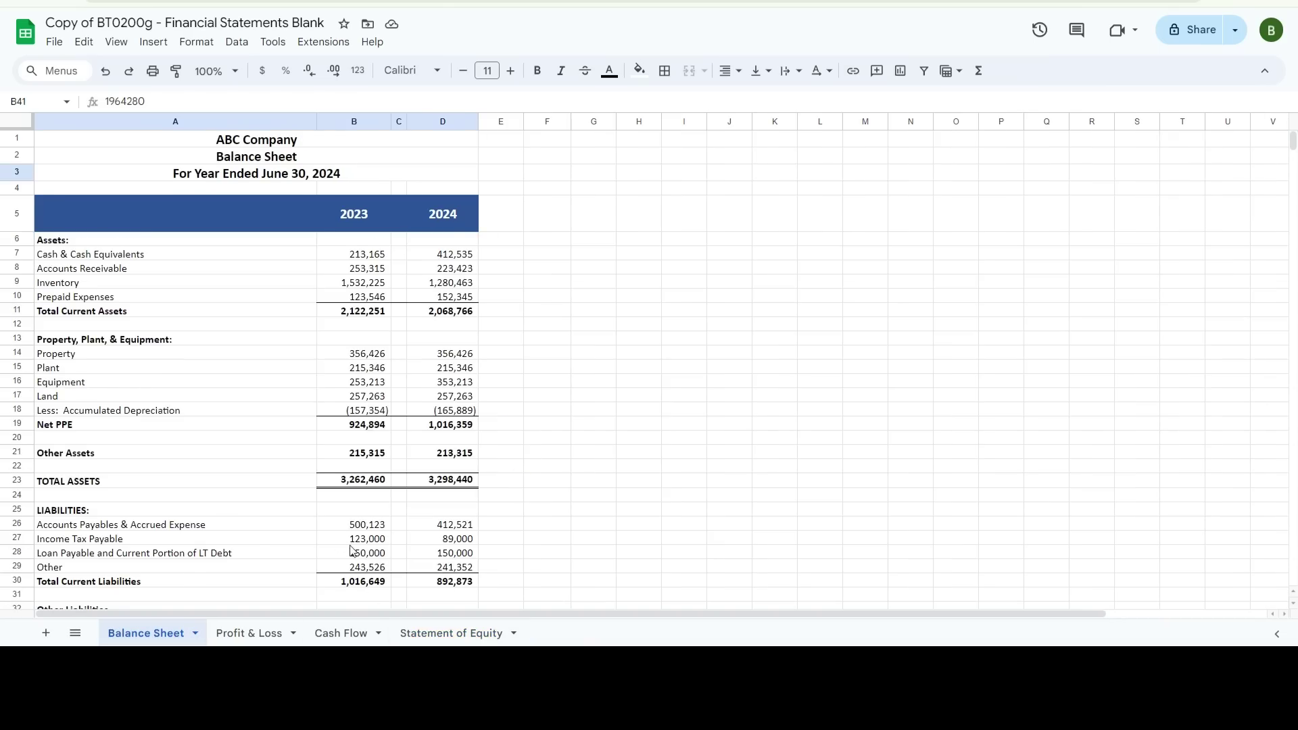
{"action": "scroll", "coordinate": [352, 549], "scroll_direction": "down", "scroll_amount": 5}
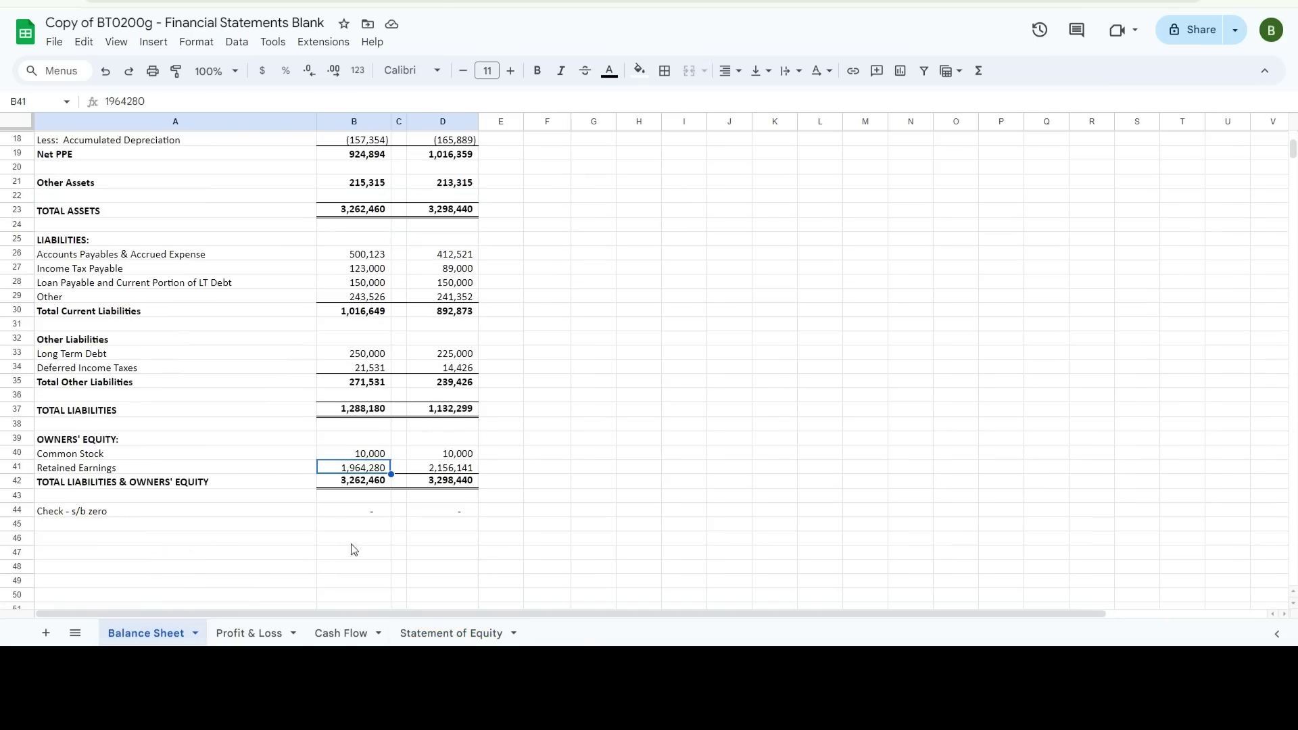
{"action": "left_click", "coordinate": [429, 633]}
{"action": "left_click", "coordinate": [476, 284]}
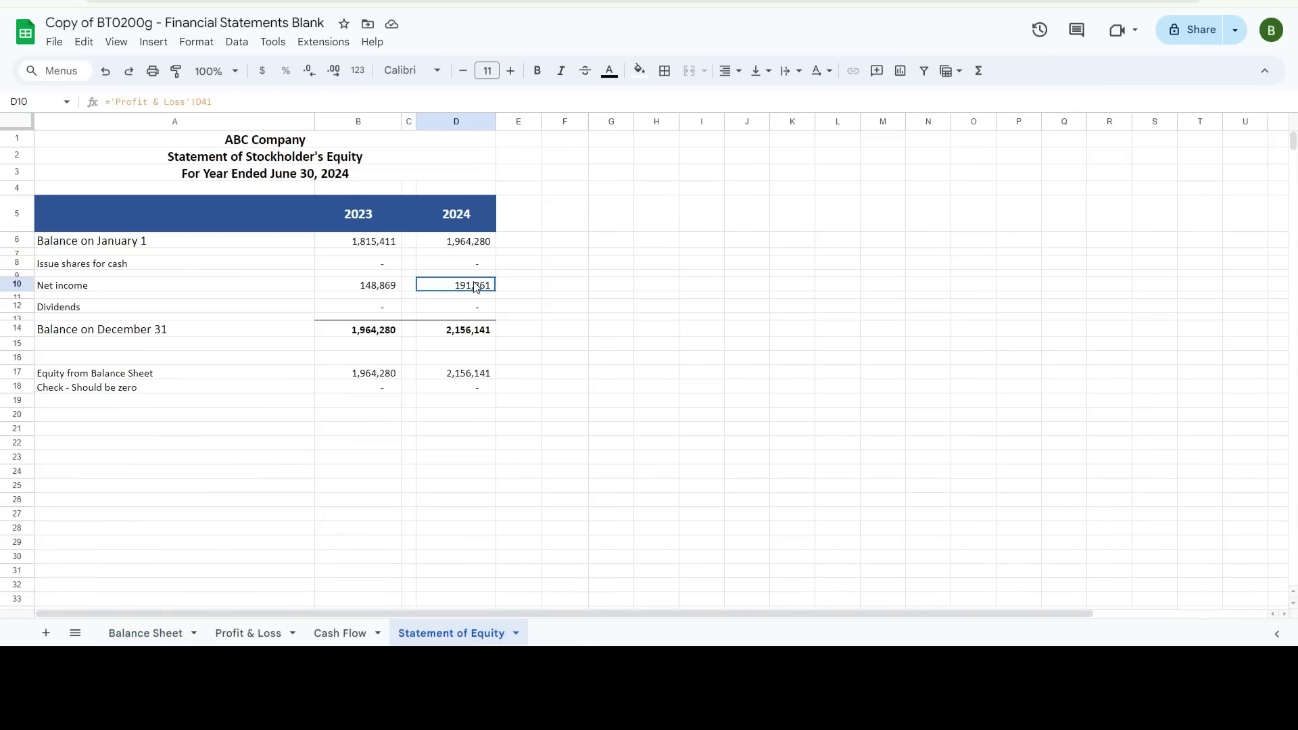
{"action": "left_click", "coordinate": [250, 633]}
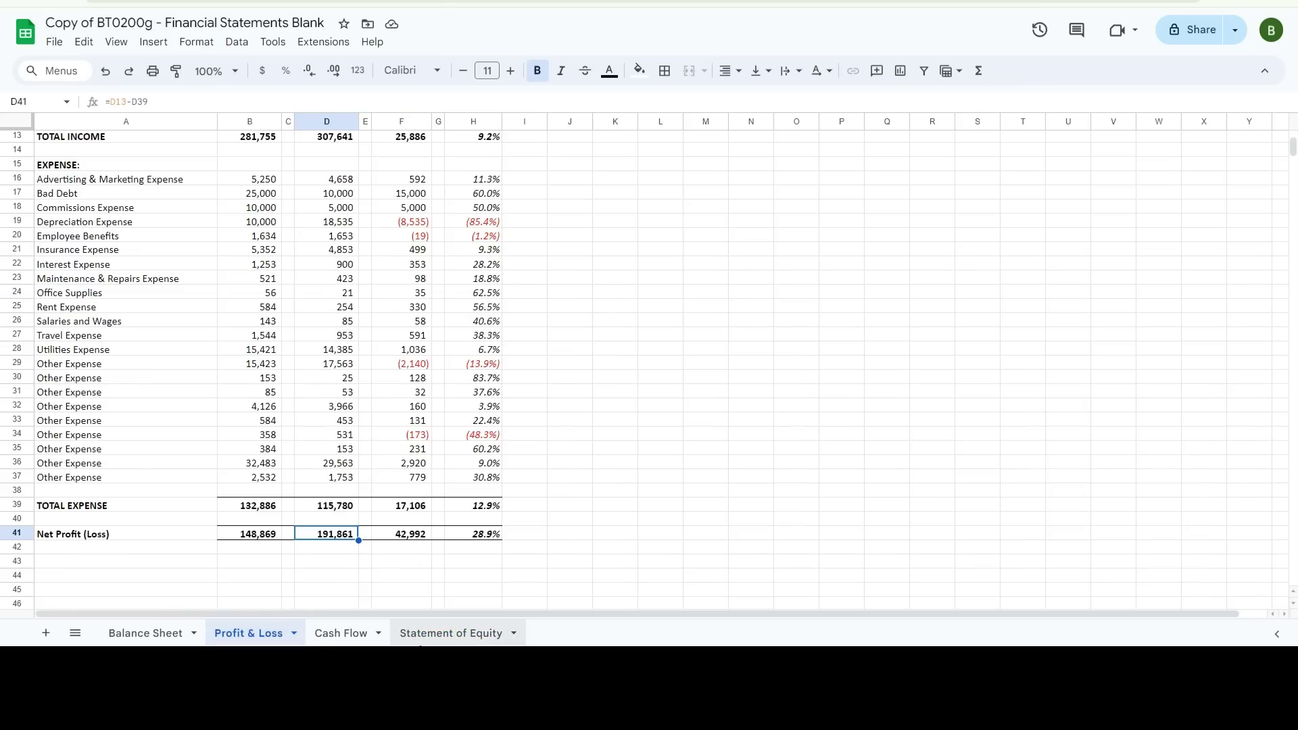
{"action": "left_click", "coordinate": [451, 633]}
{"action": "left_click", "coordinate": [473, 330]}
{"action": "left_click", "coordinate": [145, 633]}
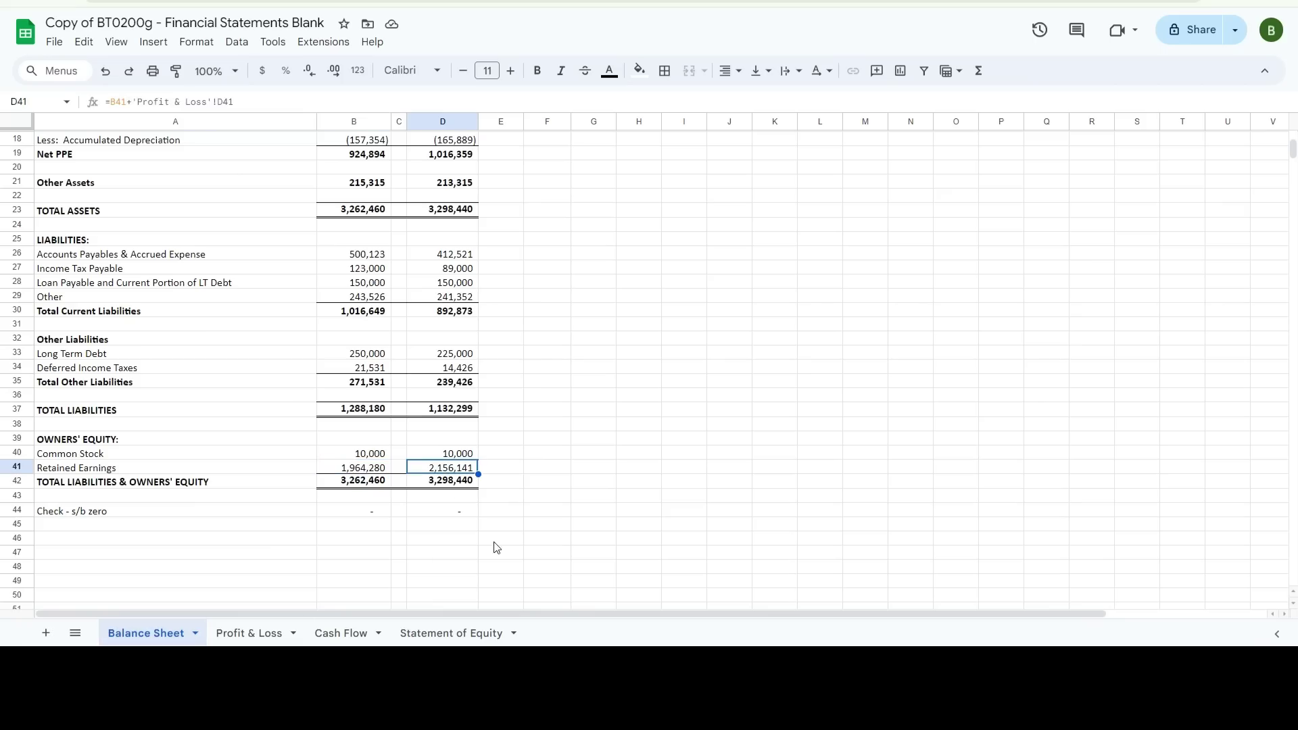
{"action": "left_click", "coordinate": [261, 543]}
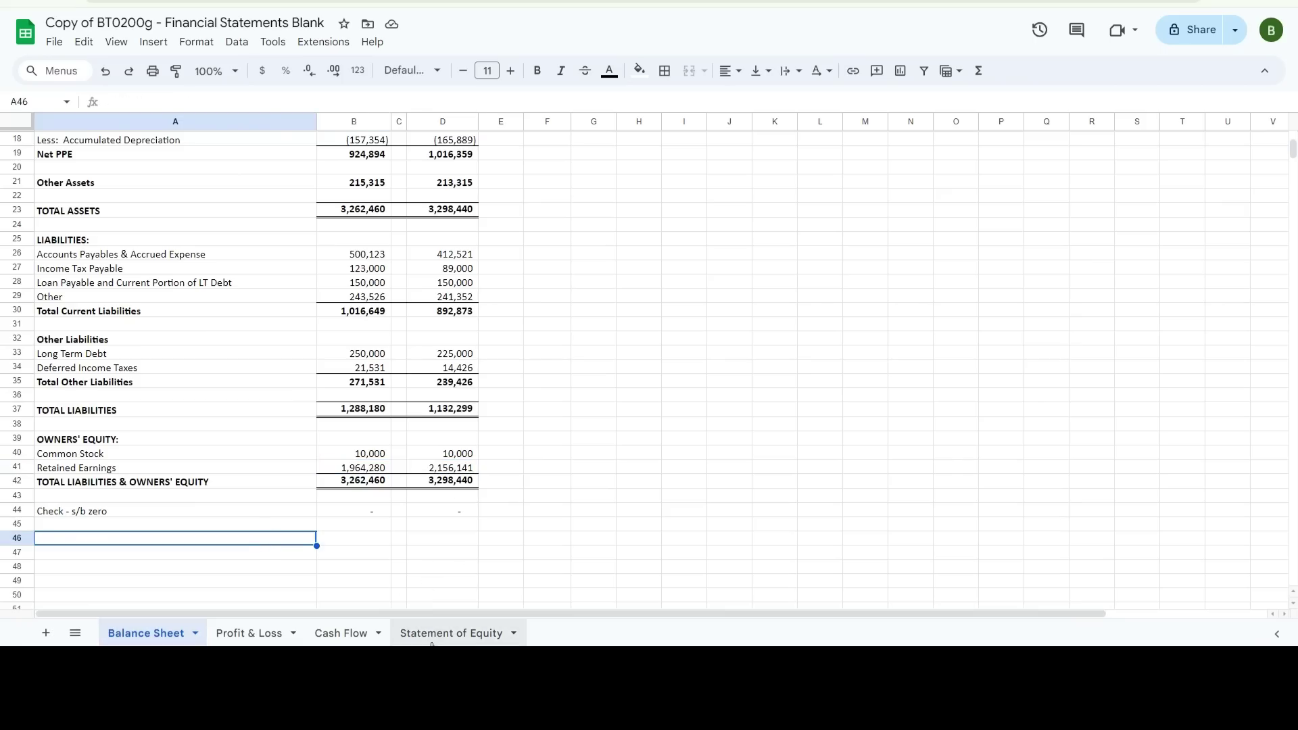
{"action": "left_click", "coordinate": [451, 632]}
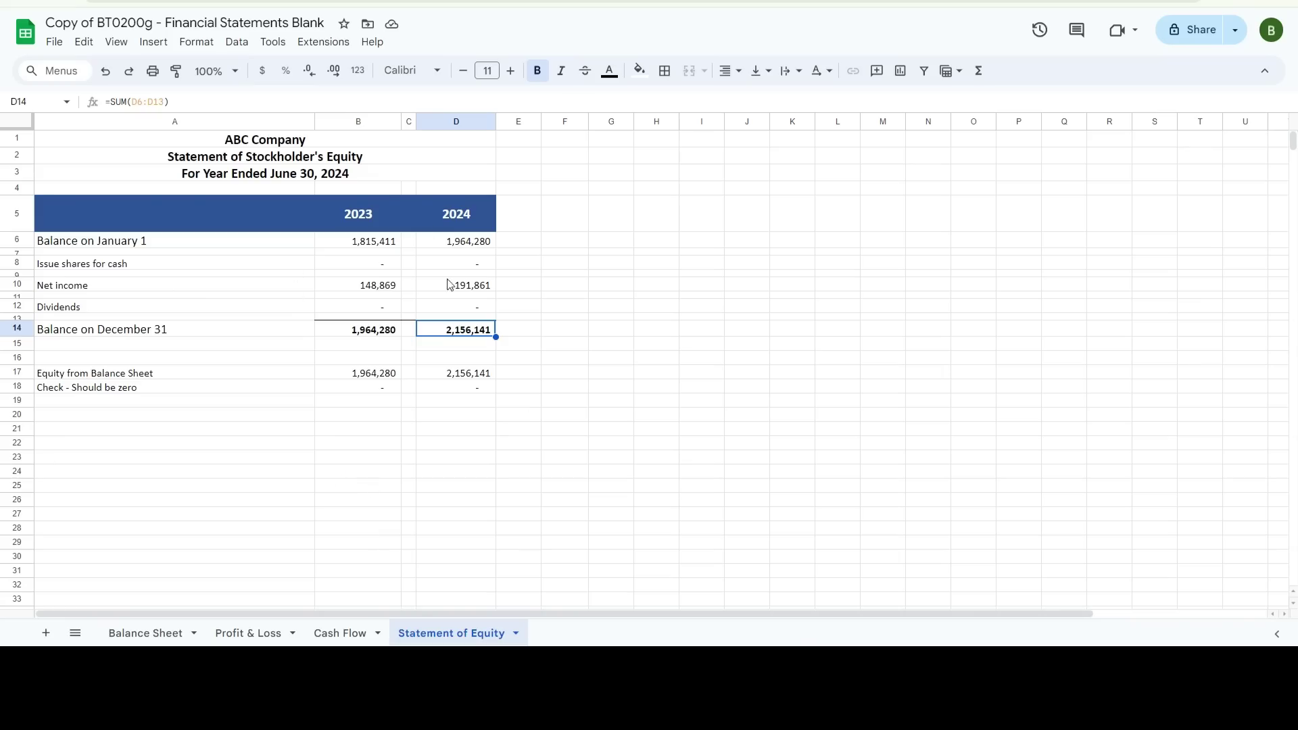
{"action": "left_click", "coordinate": [469, 536]}
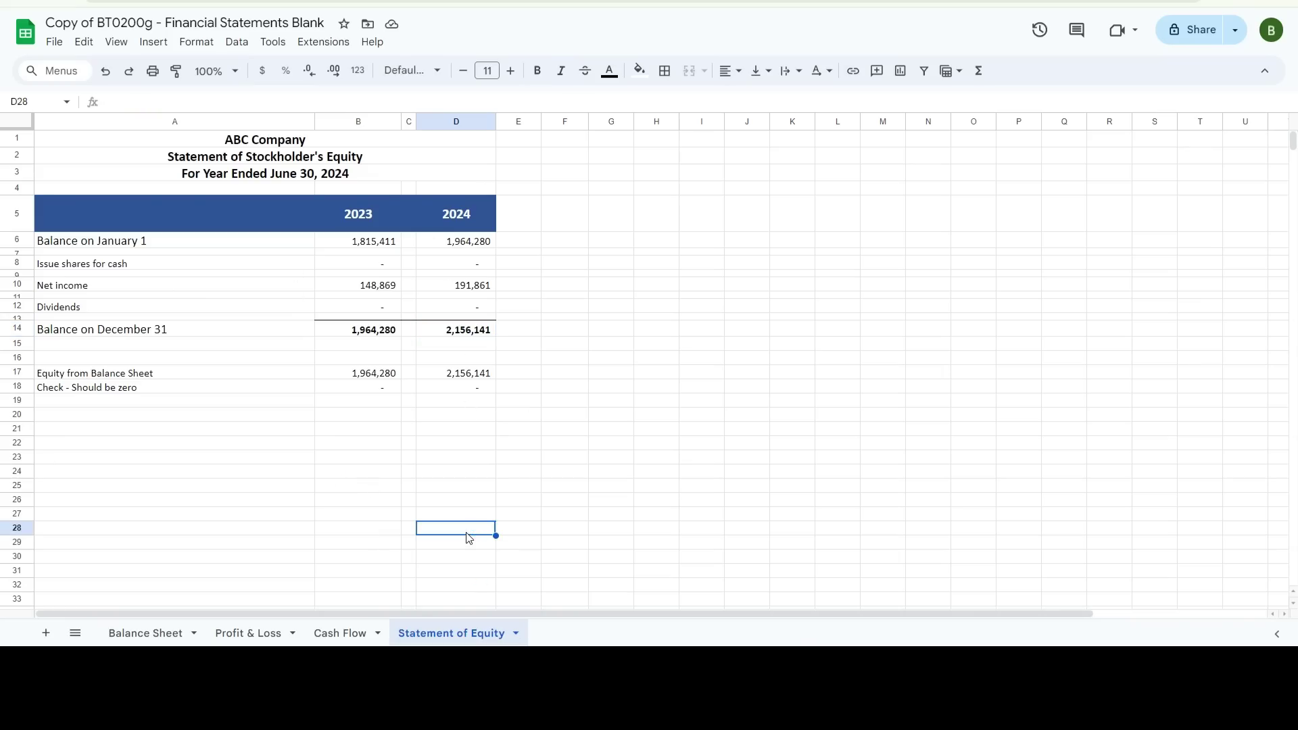
{"action": "left_click", "coordinate": [147, 632]}
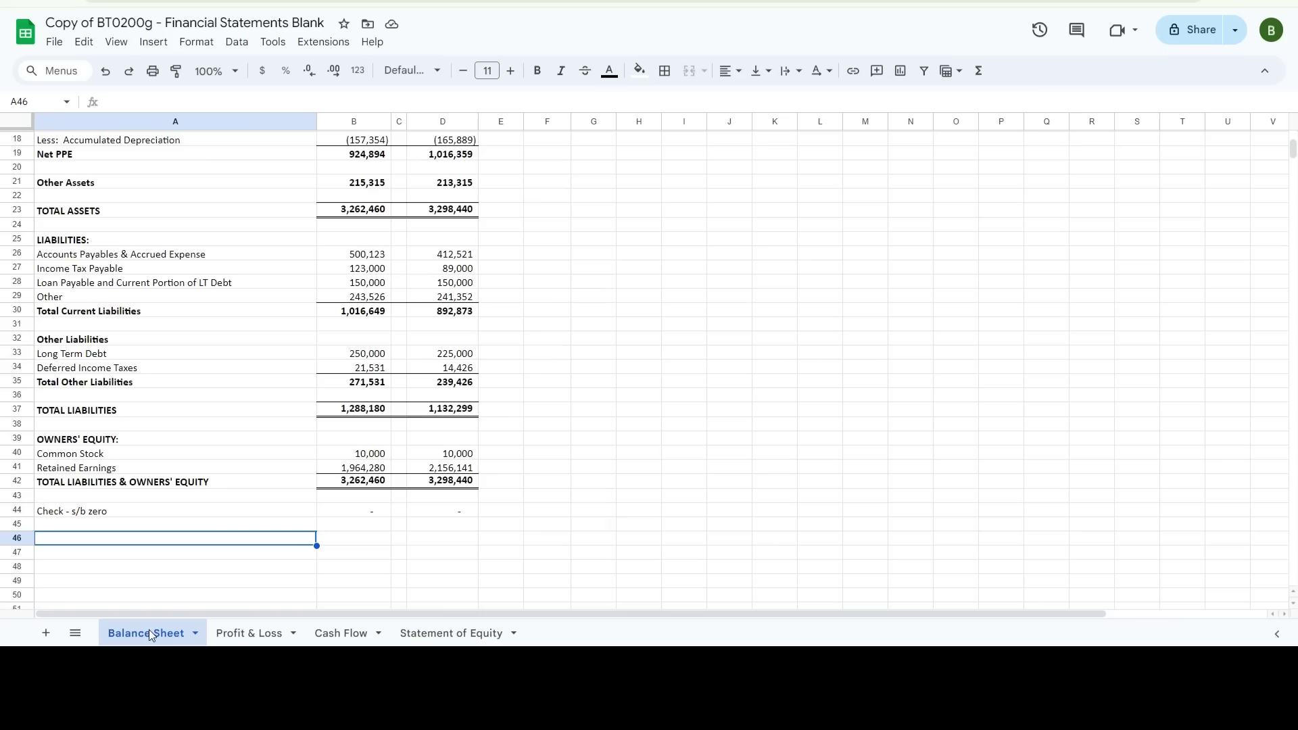
{"action": "left_click", "coordinate": [161, 411]}
{"action": "scroll", "coordinate": [161, 411], "scroll_direction": "up", "scroll_amount": 6}
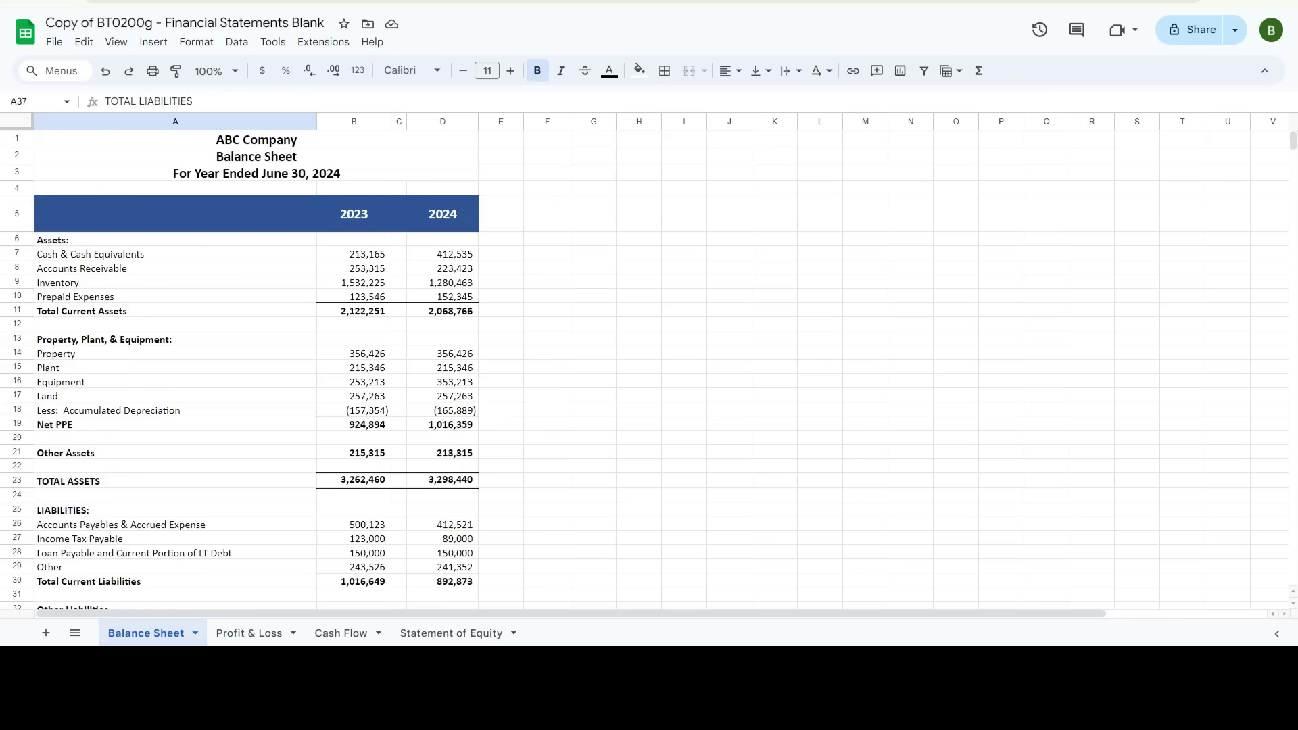
{"action": "left_click", "coordinate": [339, 457]}
{"action": "left_click", "coordinate": [342, 460]}
{"action": "left_click", "coordinate": [336, 636]}
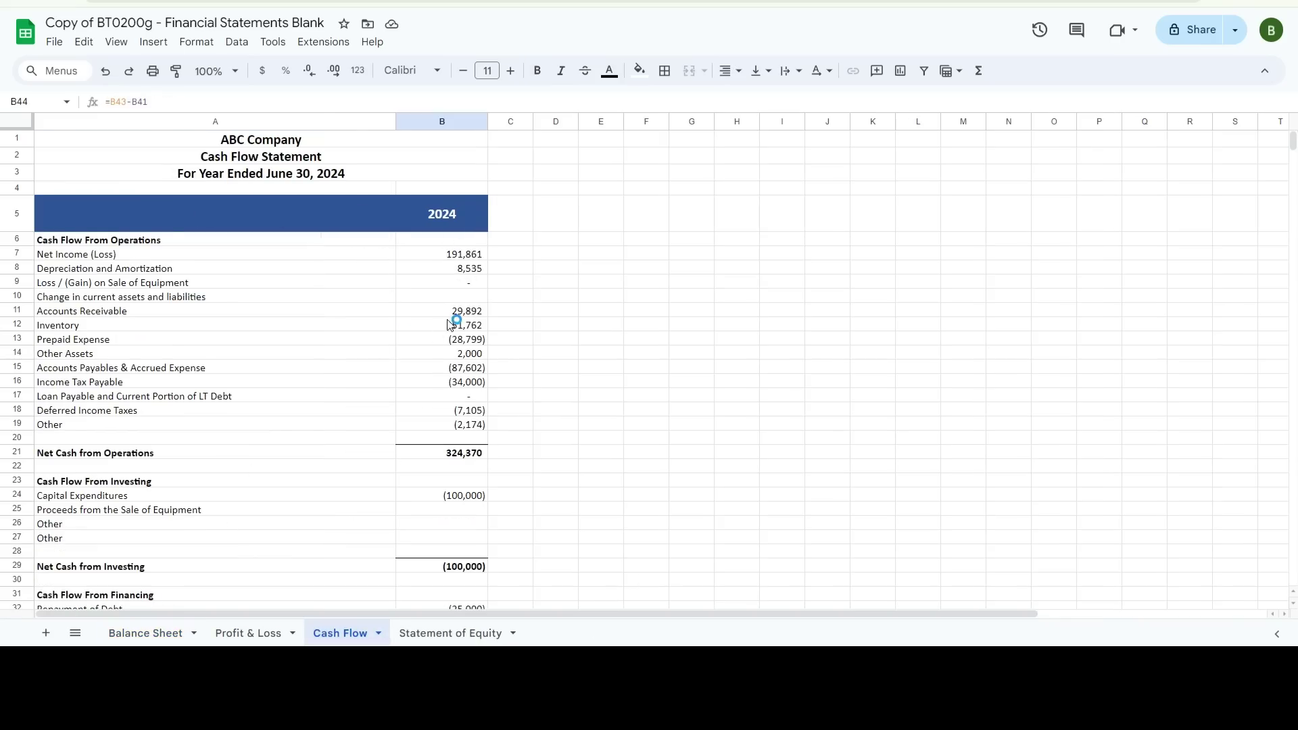
{"action": "left_click", "coordinate": [367, 369]}
{"action": "left_click", "coordinate": [245, 413]}
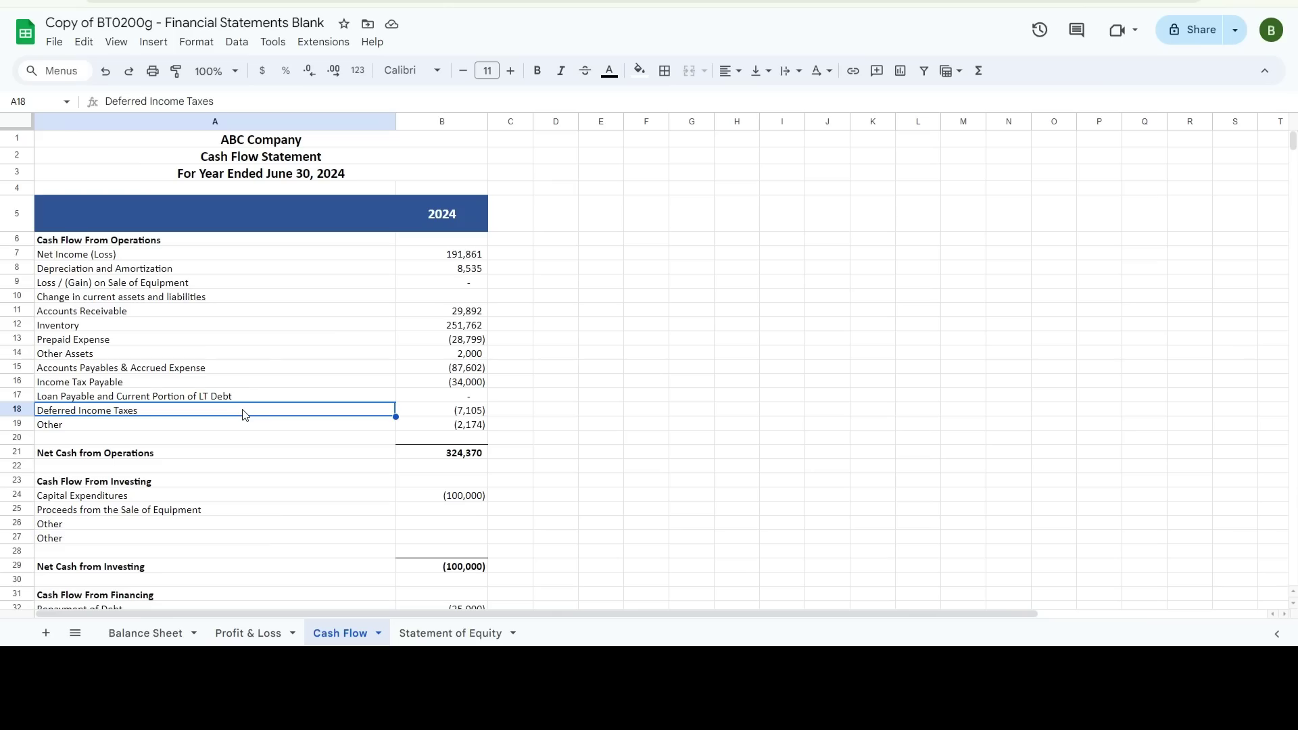
{"action": "left_click", "coordinate": [433, 311]}
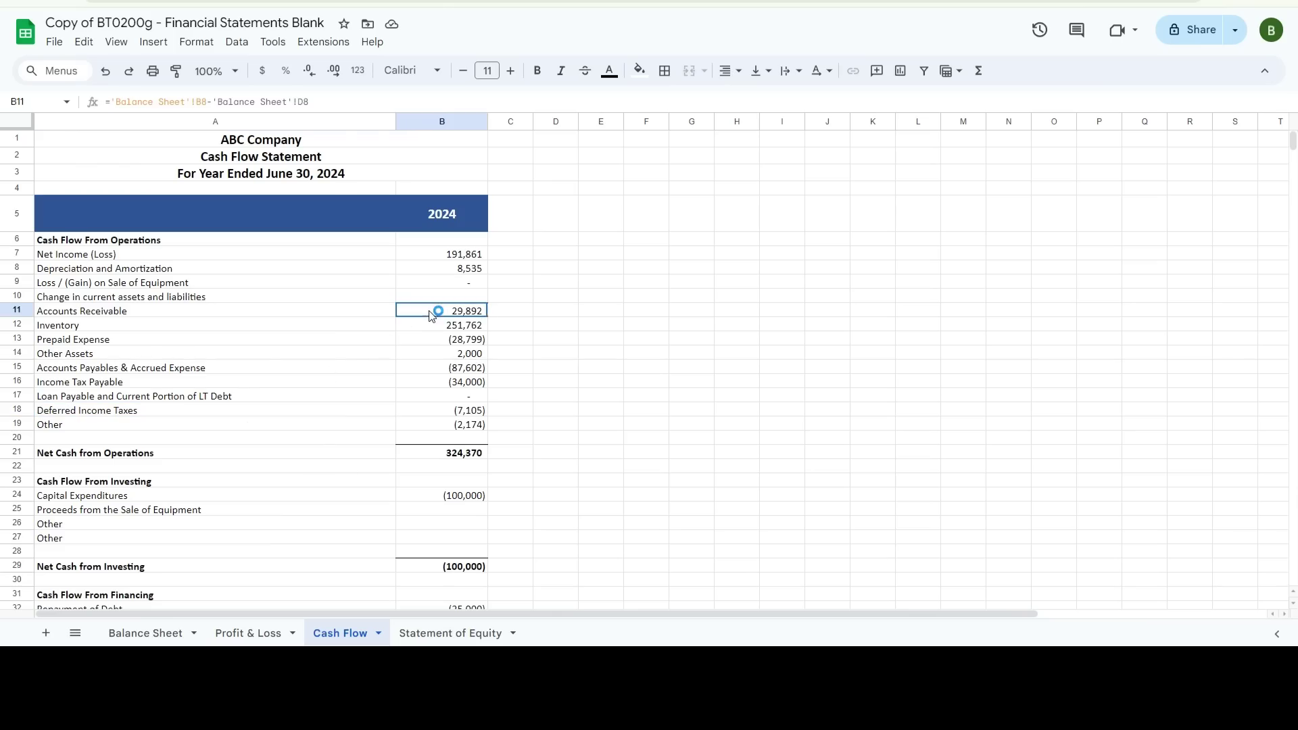
{"action": "left_click", "coordinate": [418, 633]}
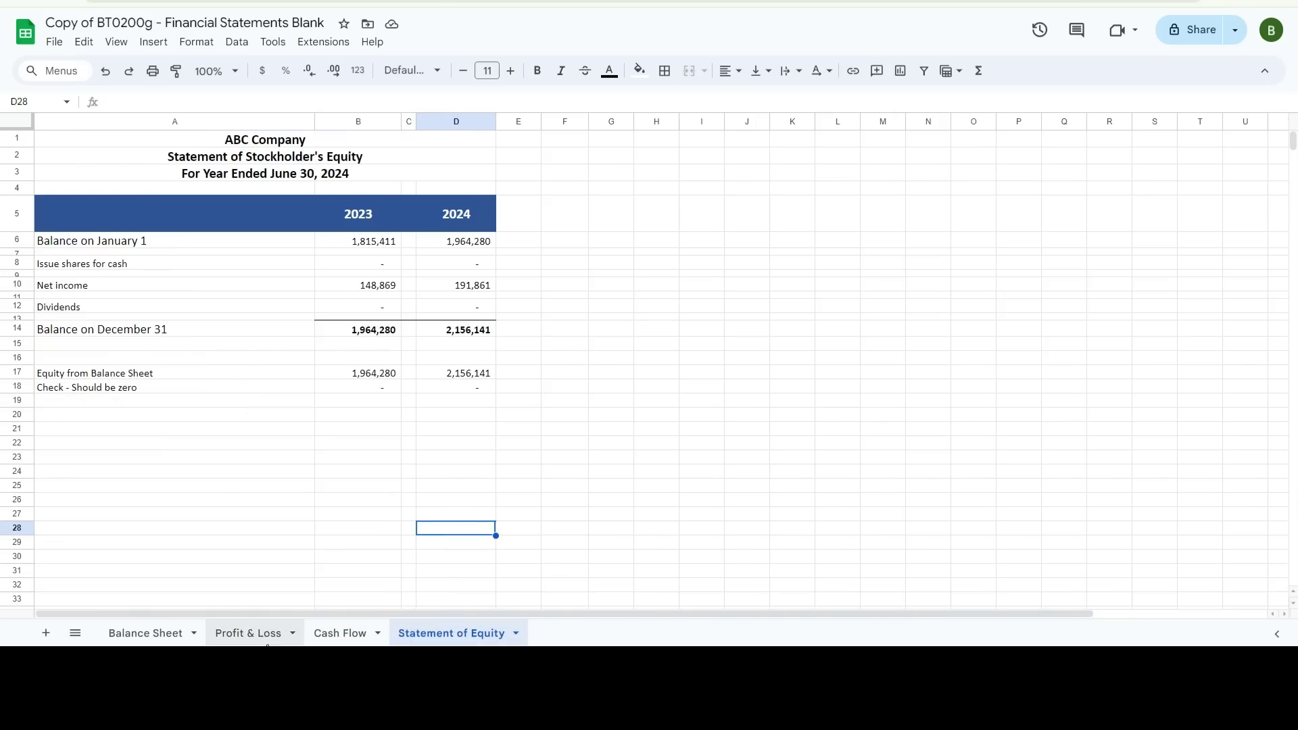
{"action": "left_click", "coordinate": [252, 633]}
{"action": "left_click", "coordinate": [146, 633]}
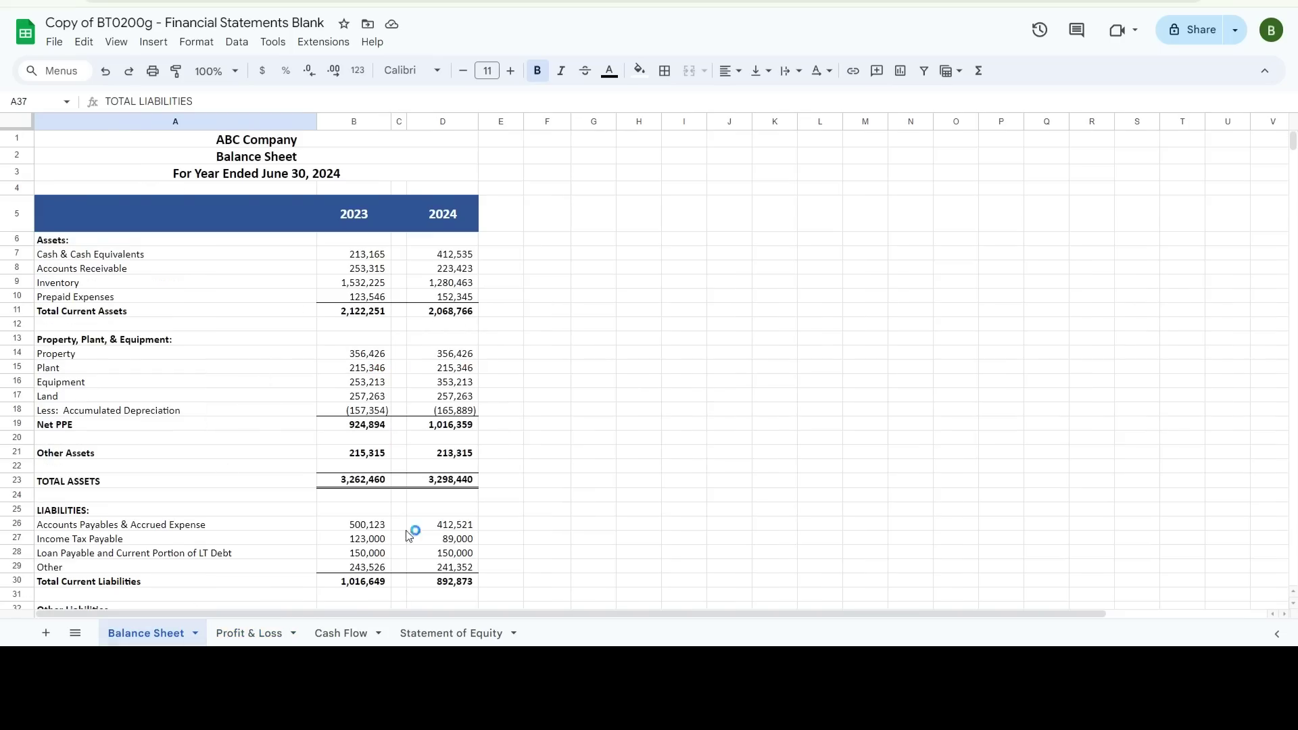
{"action": "scroll", "coordinate": [292, 577], "scroll_direction": "down", "scroll_amount": 2}
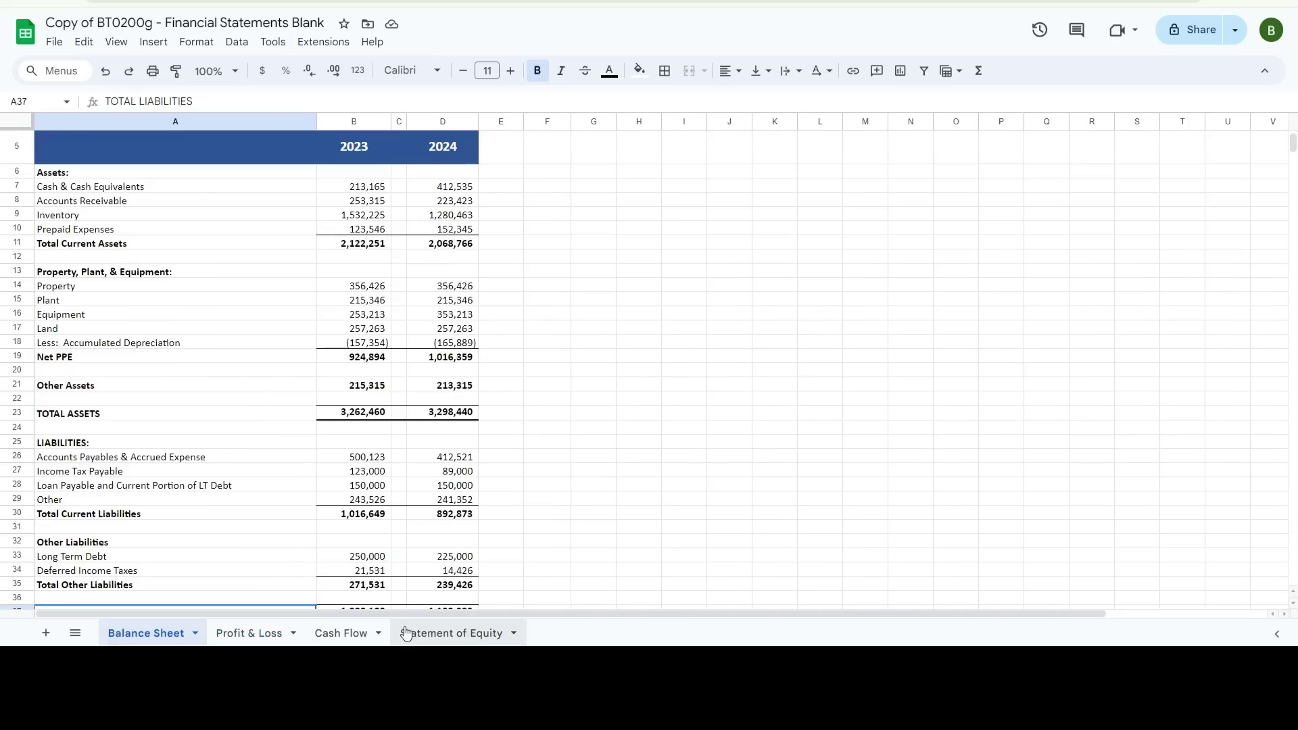
Relabel Income Tax Payable as 'Other Liabilities' on the Balance Sheet
{"action": "left_click", "coordinate": [110, 456]}
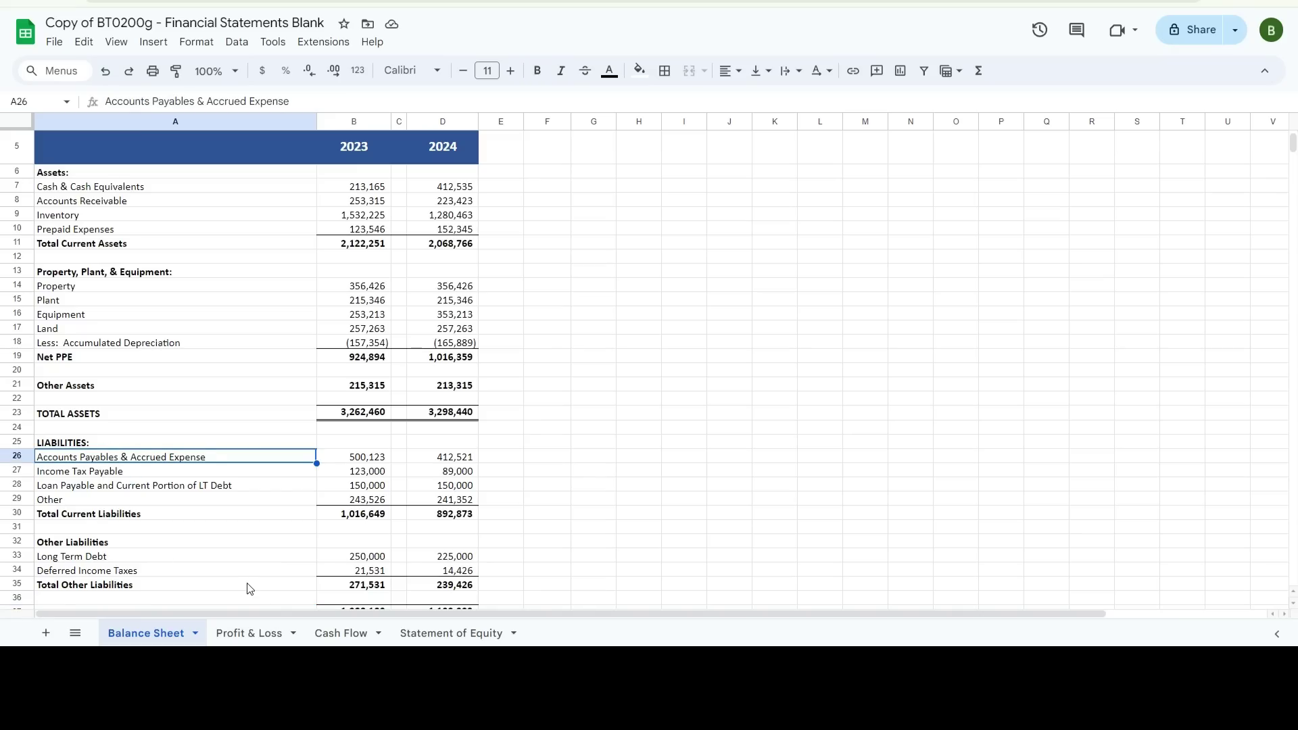
{"action": "key", "text": "Down"}
{"action": "type", "text": "Other Libili"}
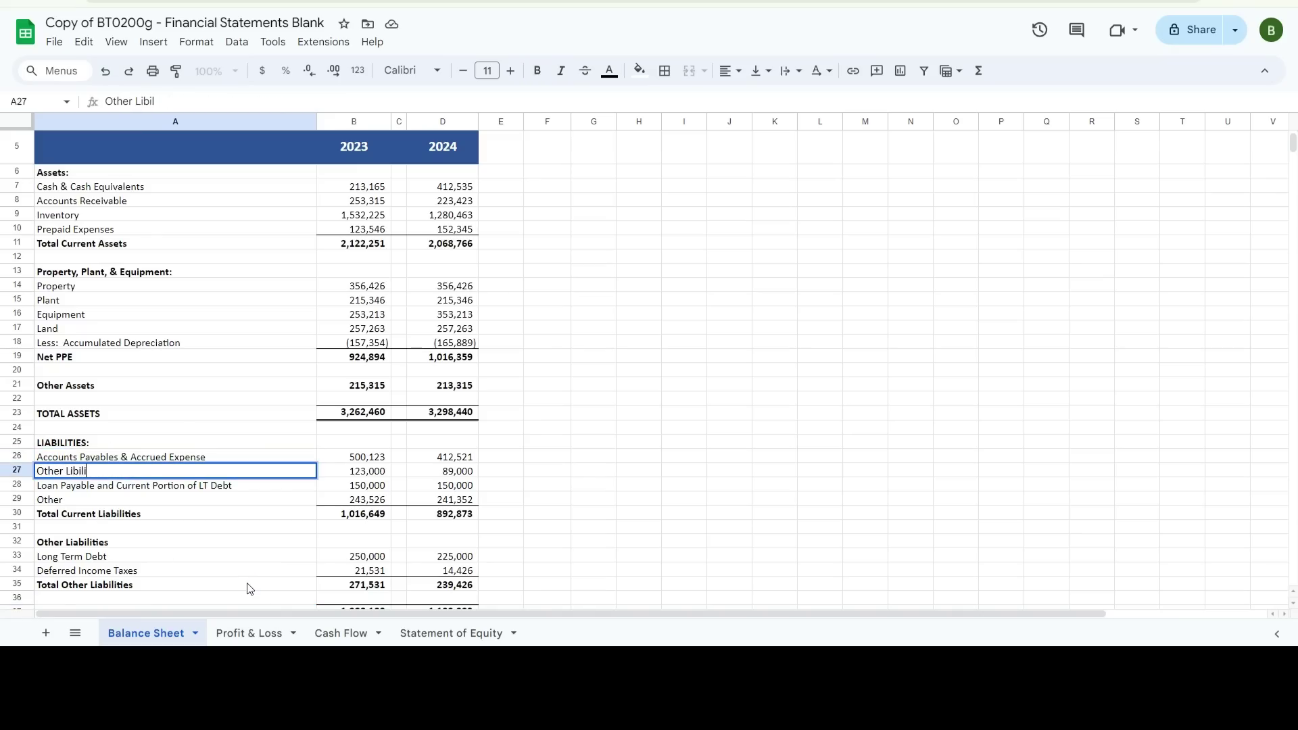
{"action": "key", "text": "Escape"}
{"action": "type", "text": "Other Liabilities"}
{"action": "key", "text": "Return"}
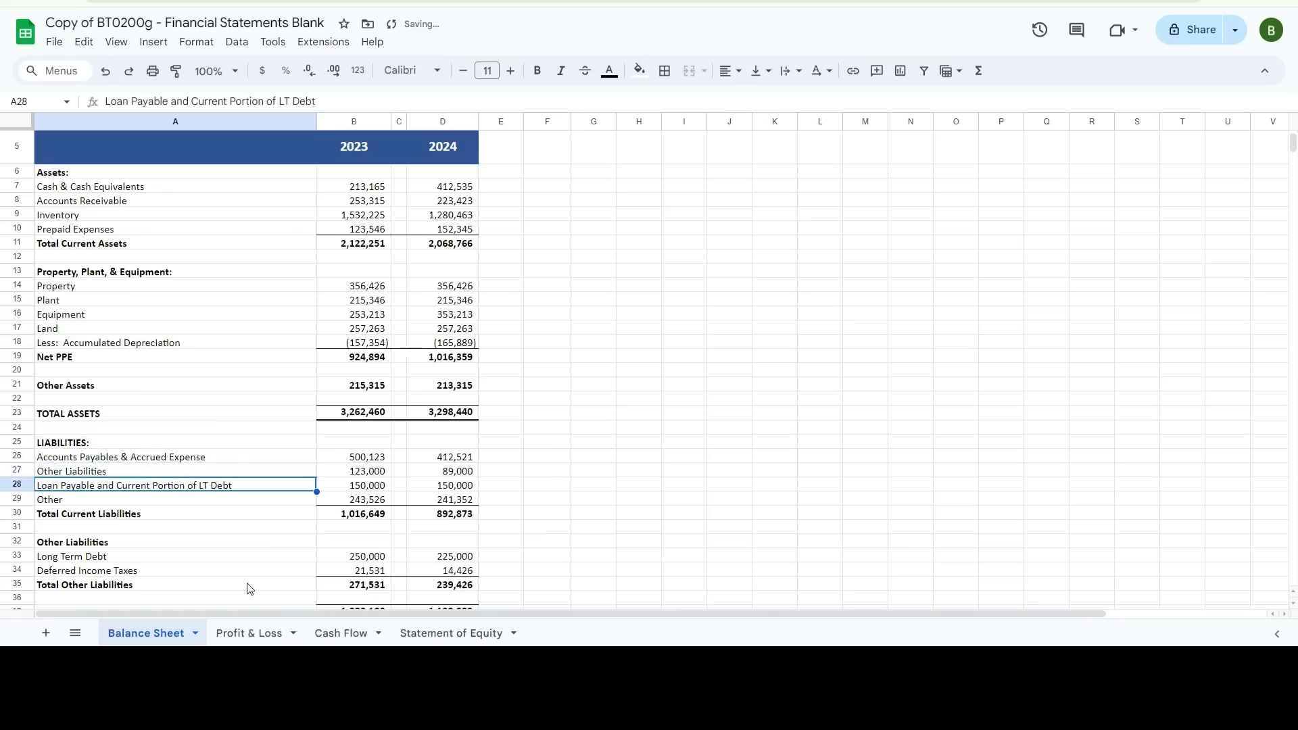
Relabel Income Tax Payable as 'Other Liabilities' on the Cash Flow sheet
{"action": "left_click", "coordinate": [321, 625]}
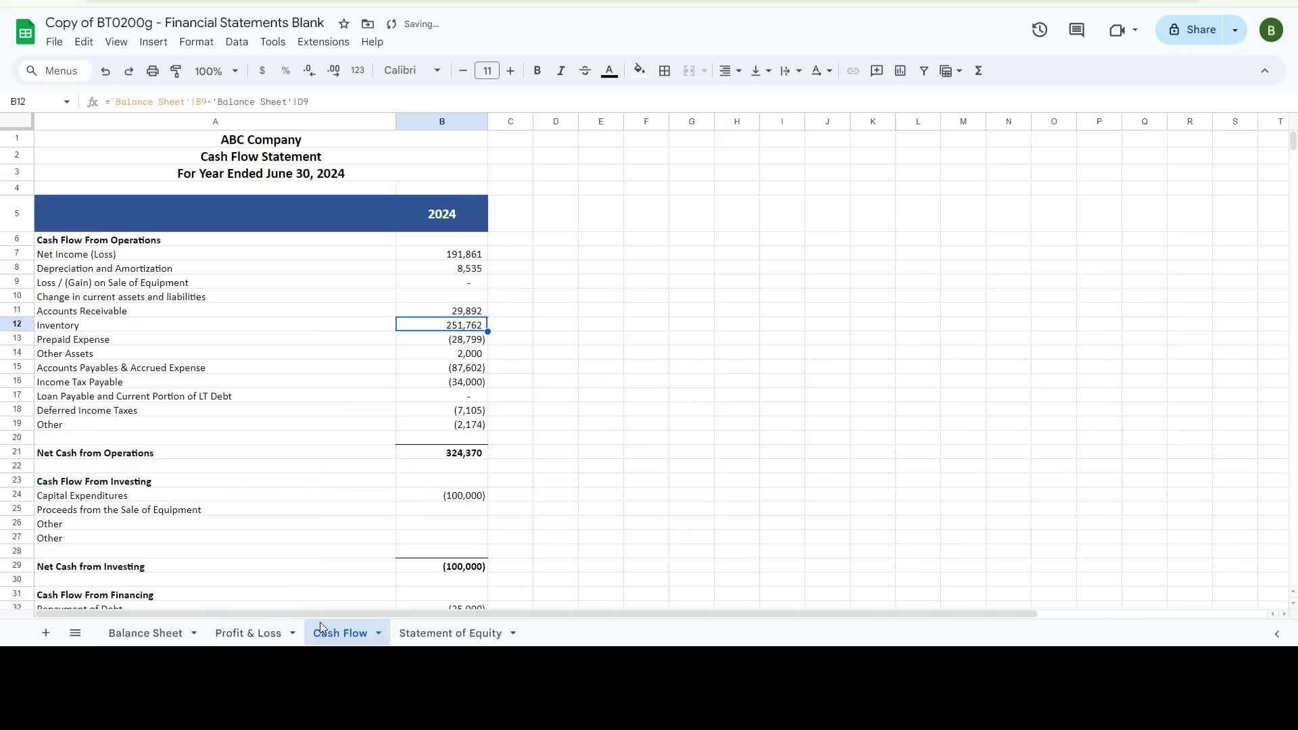
{"action": "left_click", "coordinate": [124, 386]}
{"action": "type", "text": "Other Lia"}
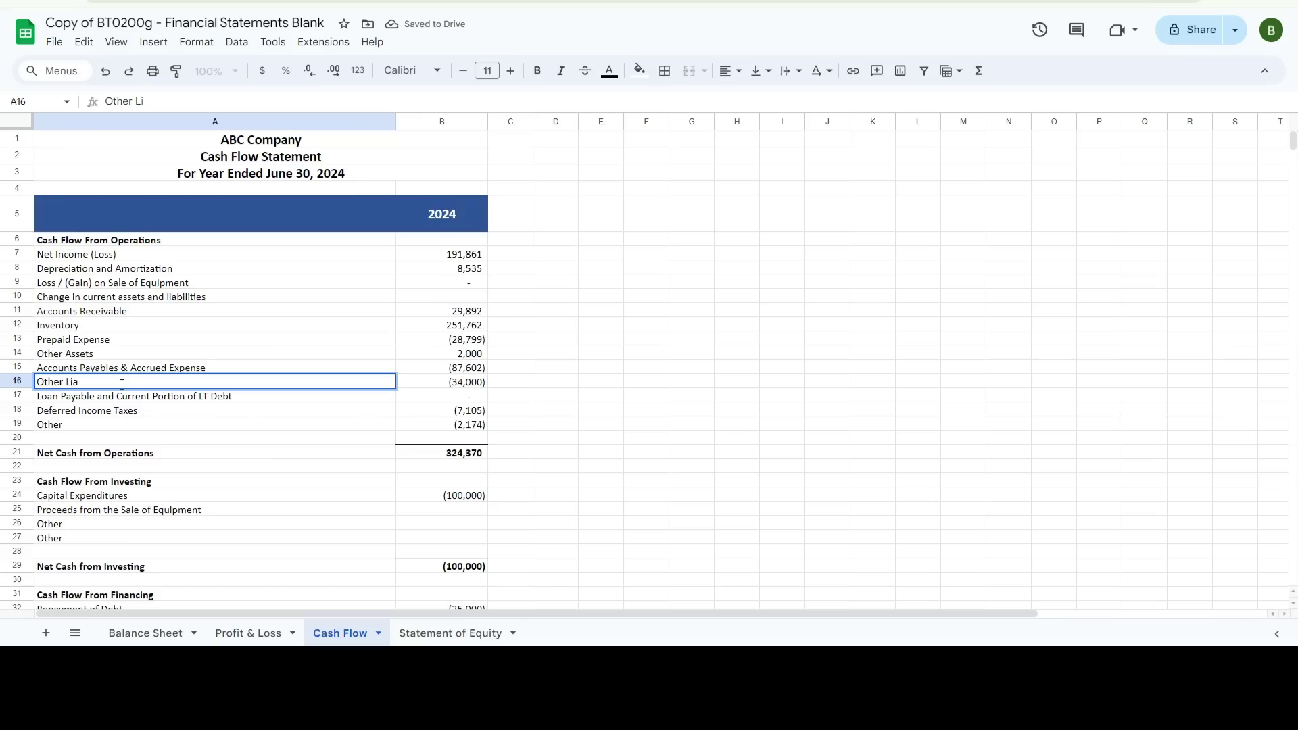
{"action": "type", "text": "bilities"}
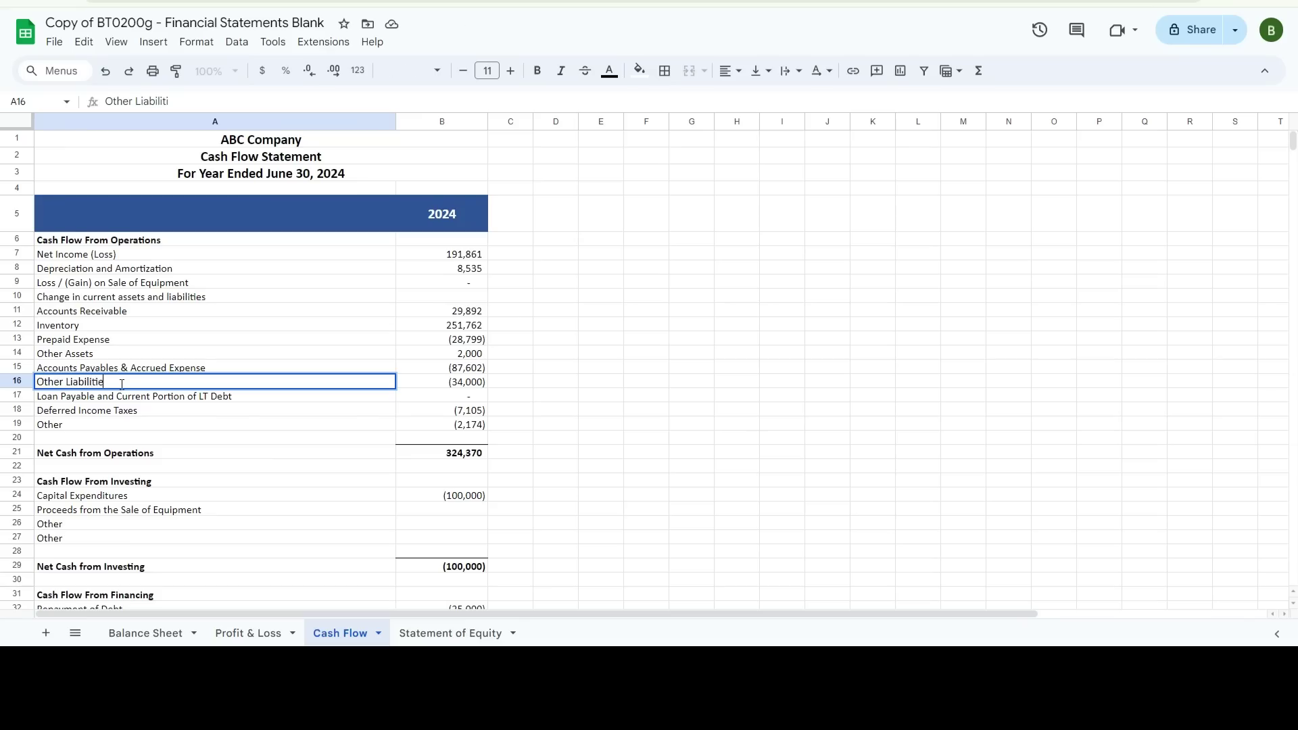
{"action": "key", "text": "Return"}
{"action": "left_click", "coordinate": [82, 23]}
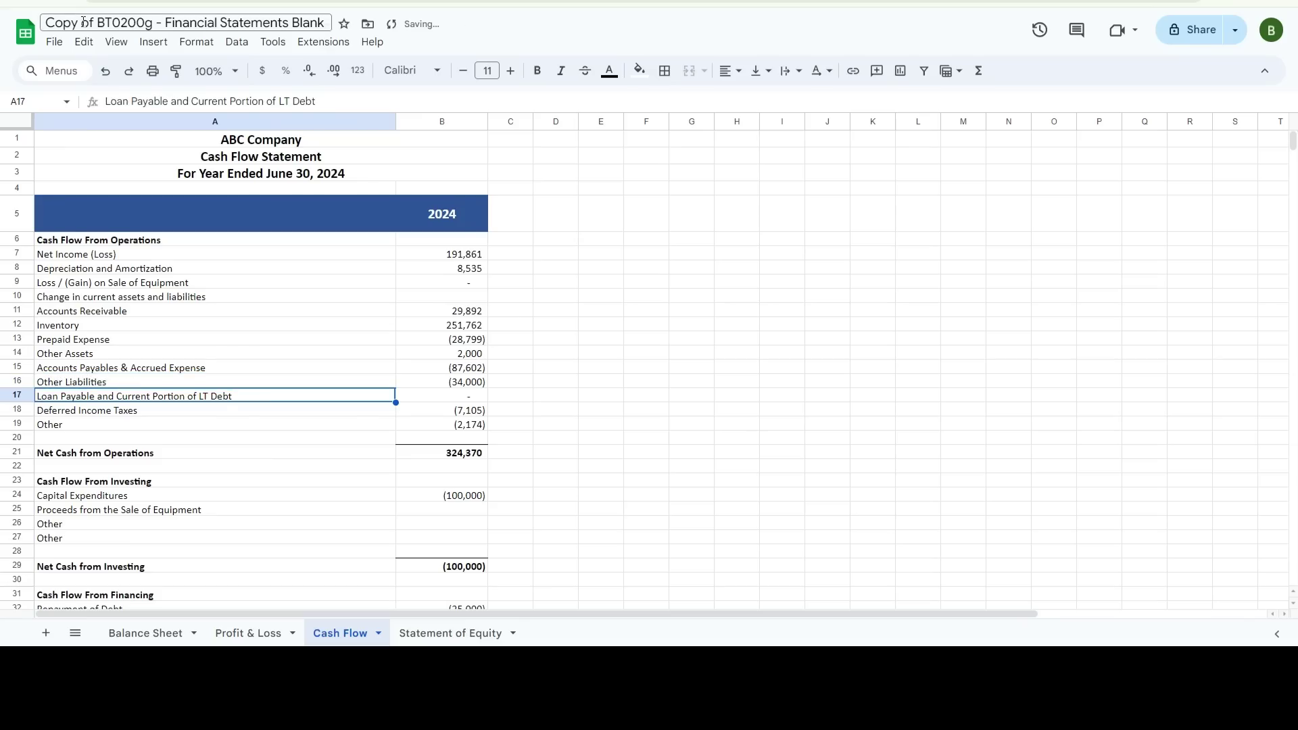